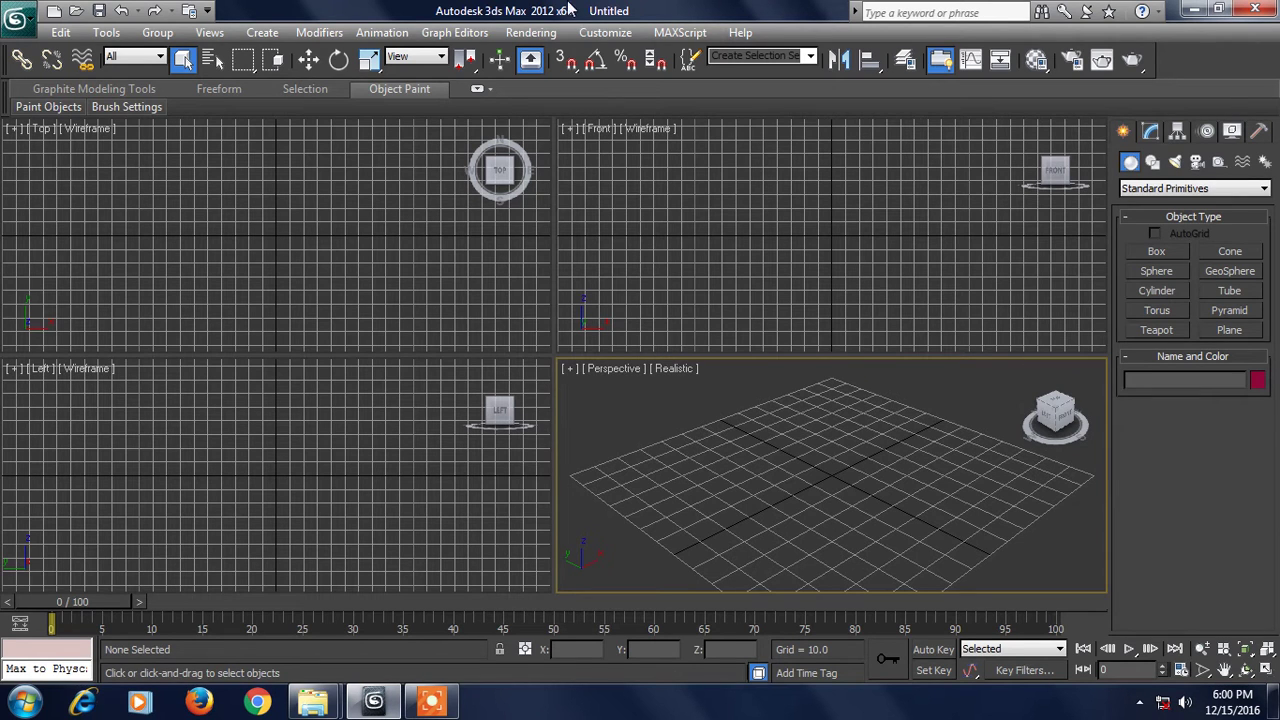
- Start the Text spline tool and replace its default string with MAZE
{"action": "left_click", "coordinate": [1152, 163]}
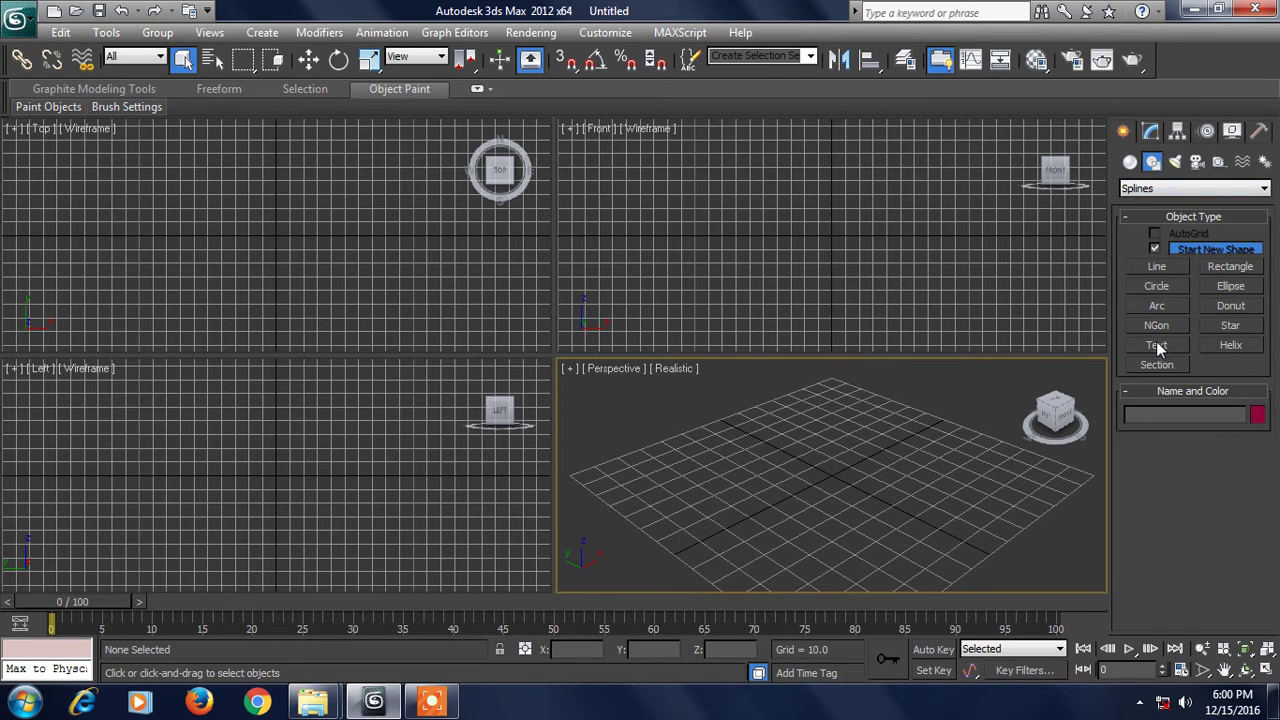
{"action": "left_click", "coordinate": [1158, 346]}
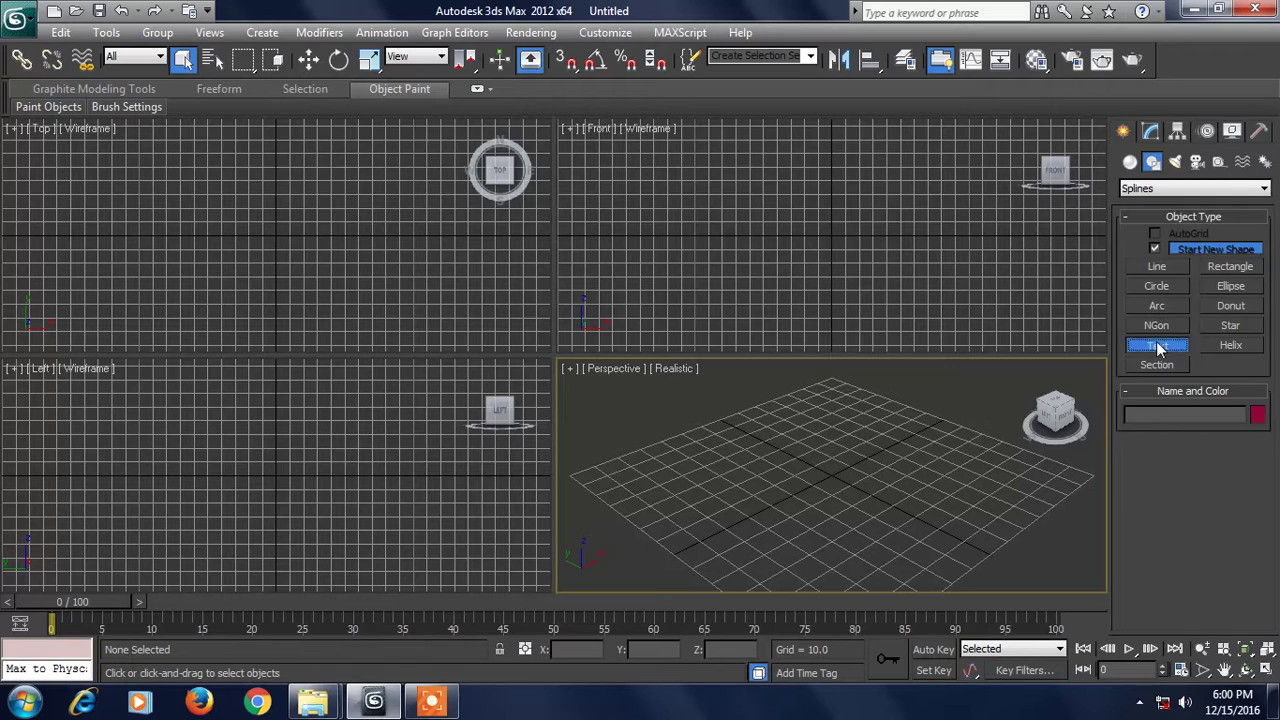
{"action": "scroll", "coordinate": [1155, 566], "scroll_direction": "down", "scroll_amount": 2}
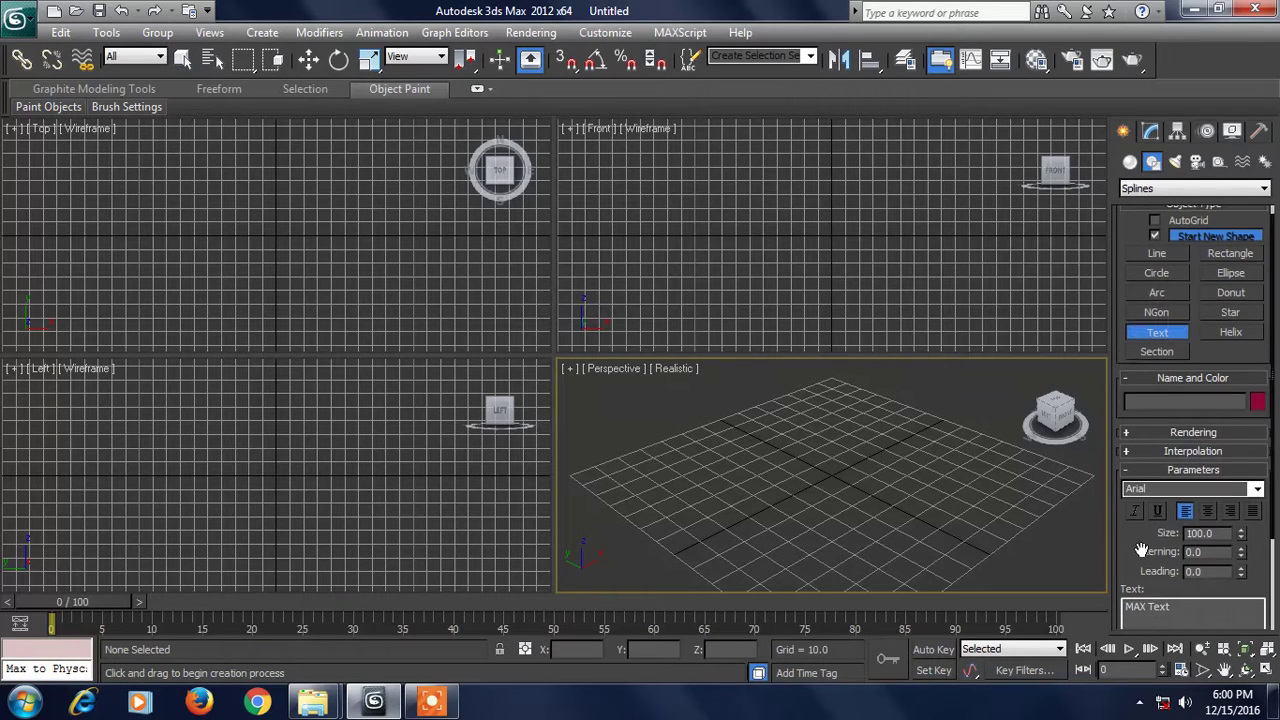
{"action": "left_click_drag", "start_coordinate": [1178, 590], "coordinate": [1083, 591]}
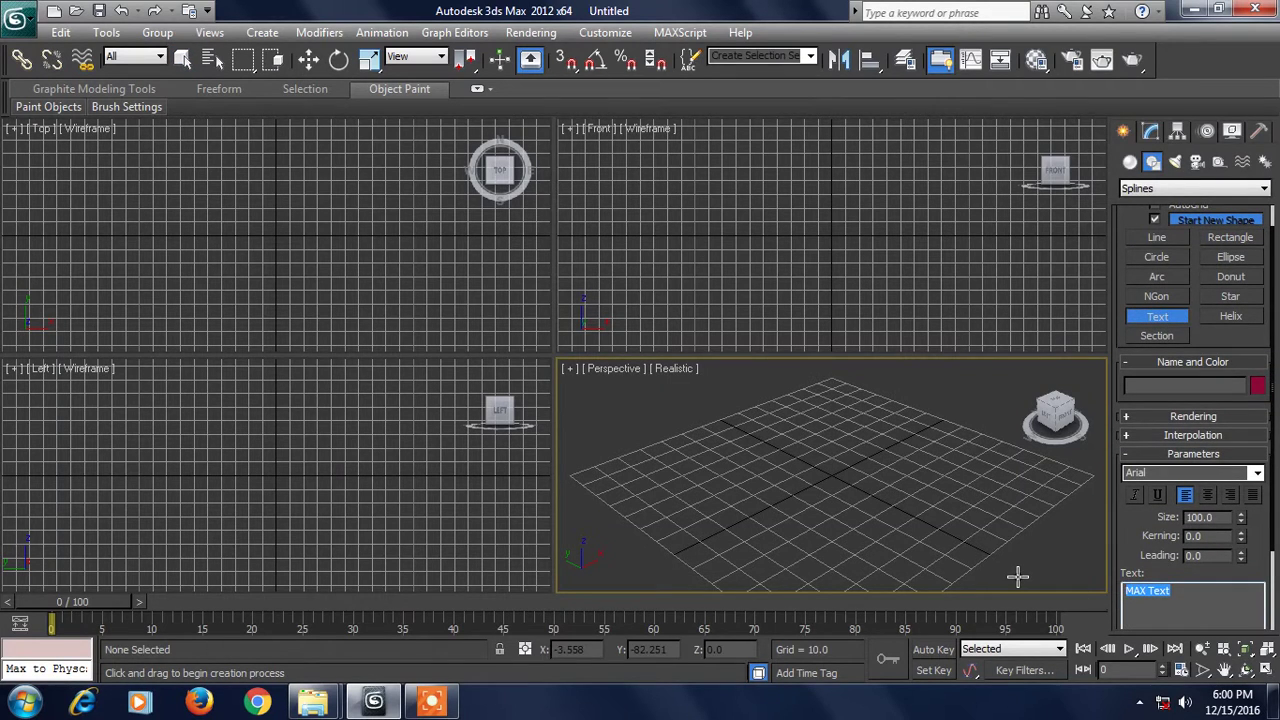
{"action": "type", "text": "MAZE"}
- Place the MAZE text upright in the Front viewport, undoing the flat Top-view version
{"action": "left_click", "coordinate": [272, 226]}
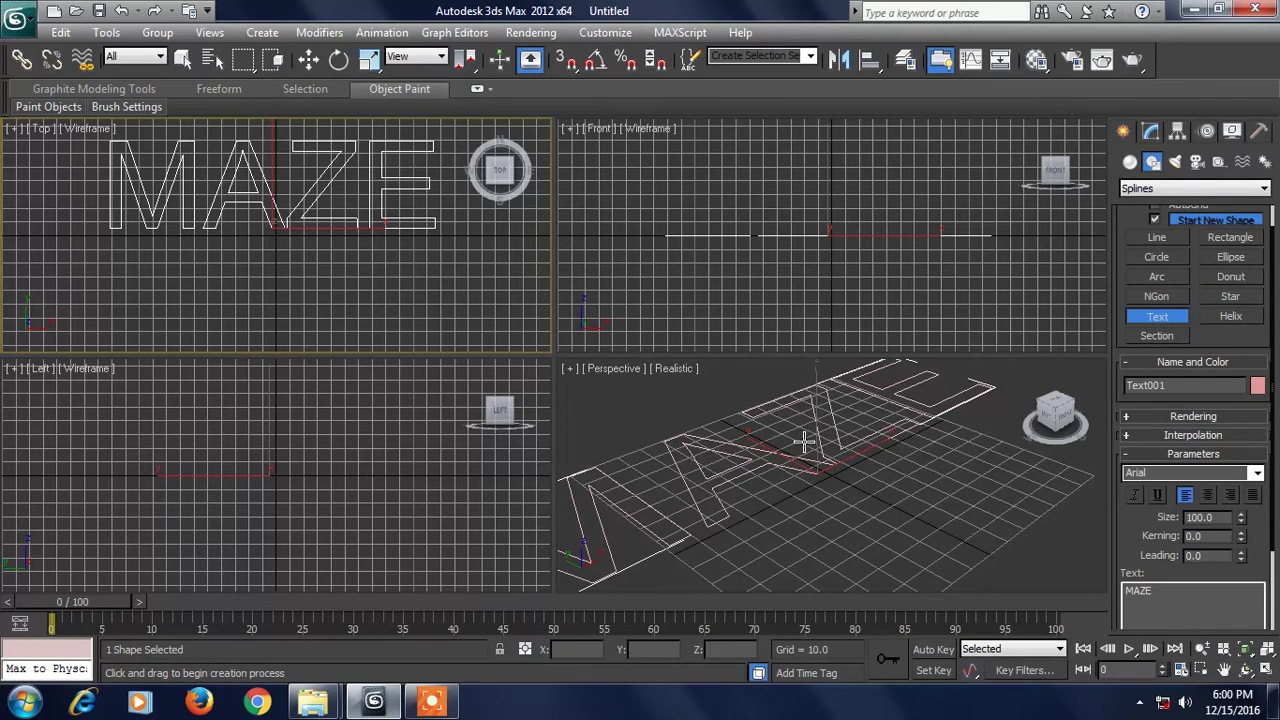
{"action": "key", "text": "ctrl+z"}
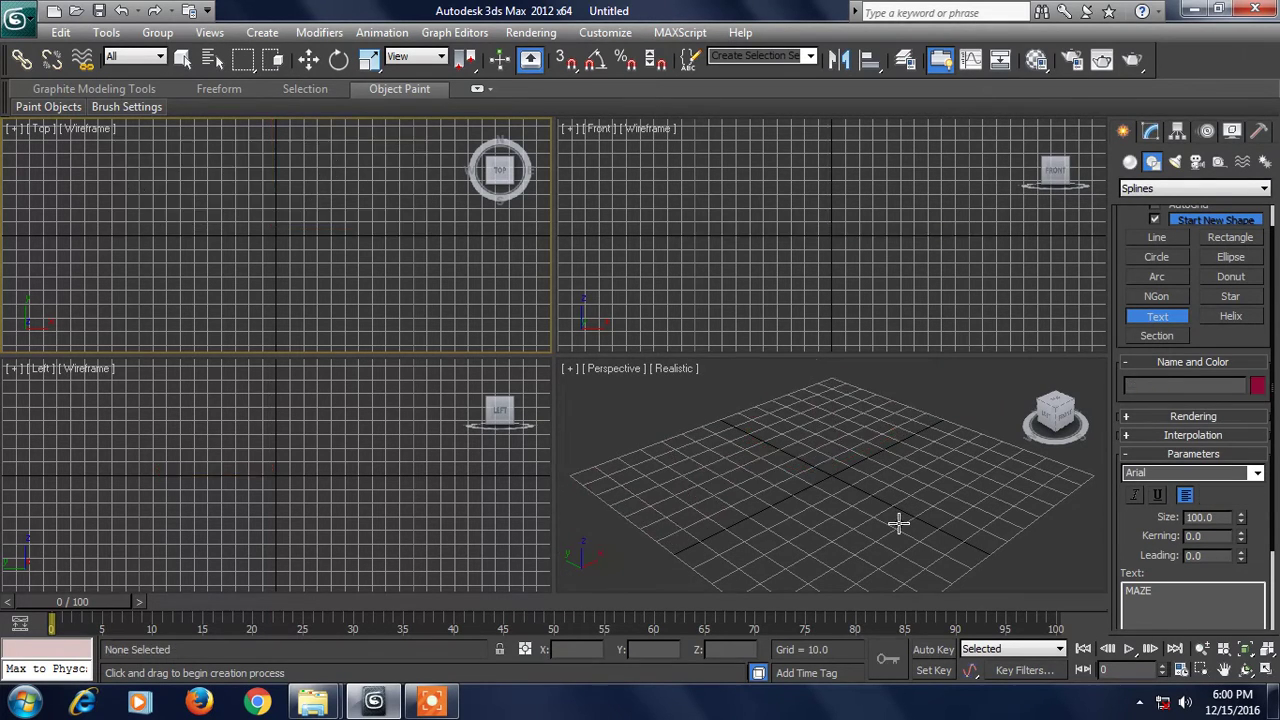
{"action": "left_click", "coordinate": [828, 235]}
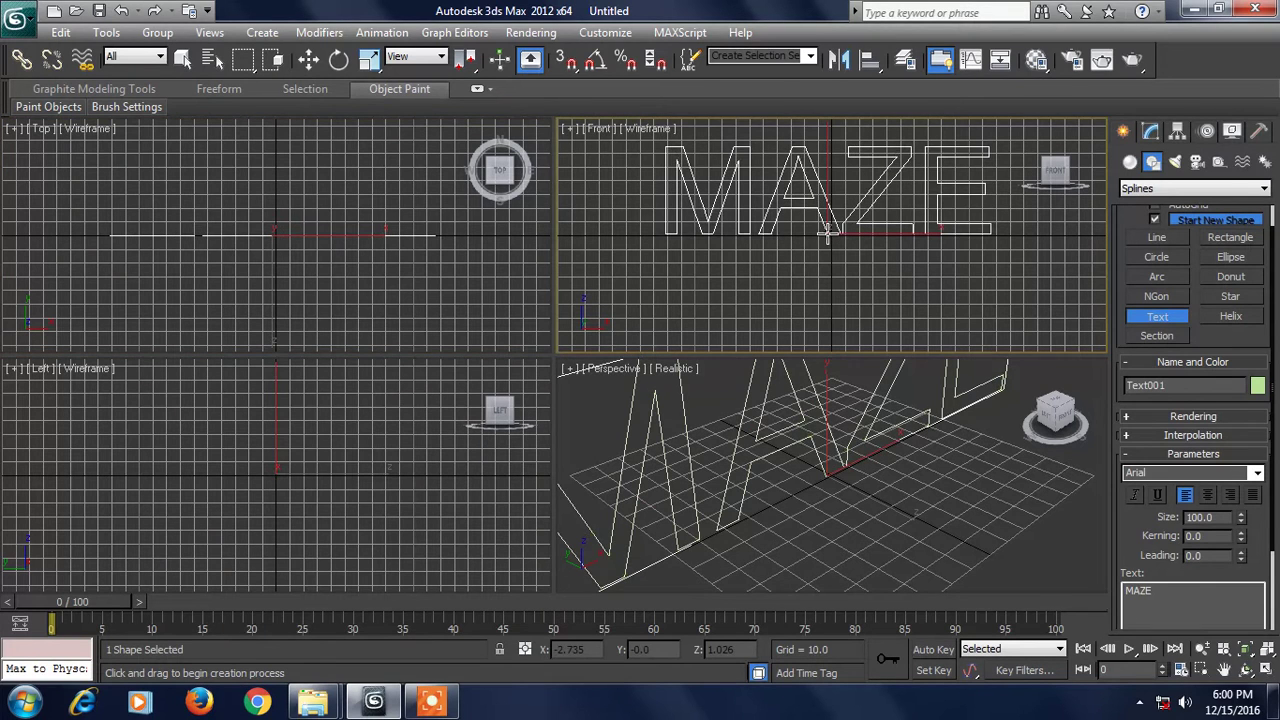
{"action": "middle_click", "coordinate": [866, 458]}
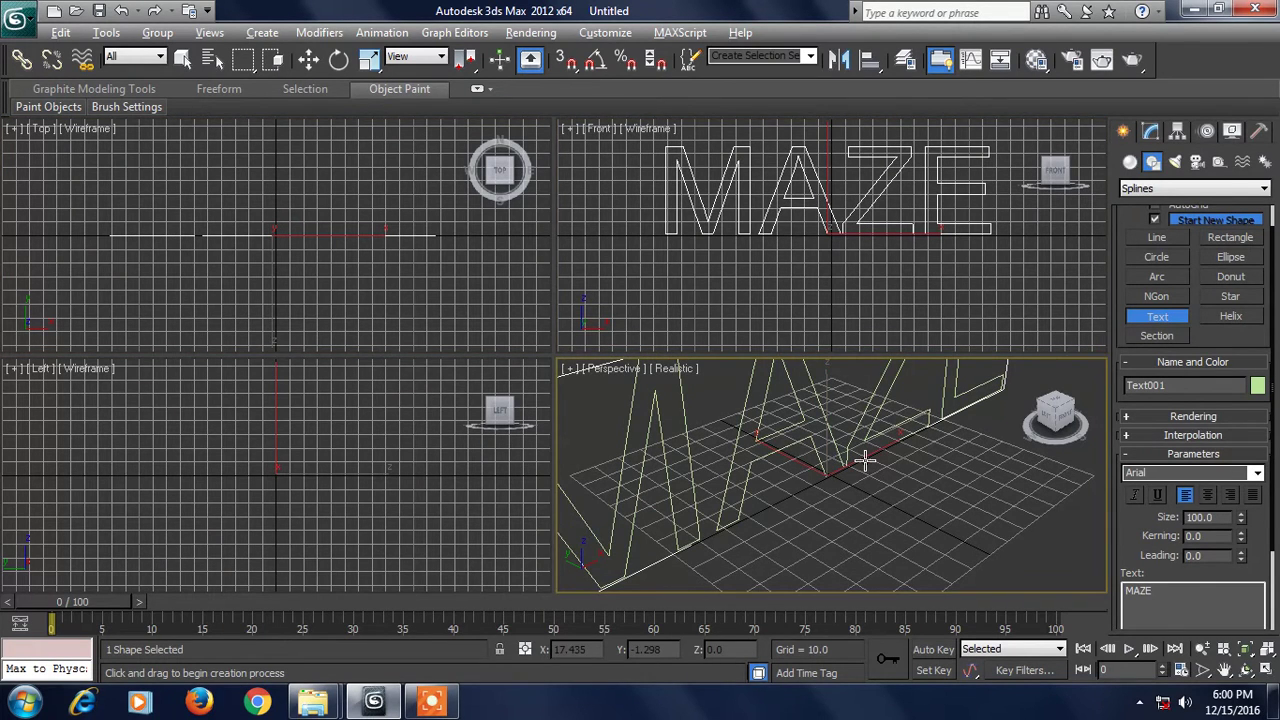
- Maximize the Perspective view with Alt+W, zoom on the text, and switch to the Modify panel
{"action": "key", "text": "alt+w"}
{"action": "scroll", "coordinate": [774, 449], "scroll_direction": "up", "scroll_amount": 5}
{"action": "scroll", "coordinate": [742, 434], "scroll_direction": "down", "scroll_amount": 5}
{"action": "scroll", "coordinate": [749, 466], "scroll_direction": "down", "scroll_amount": 2}
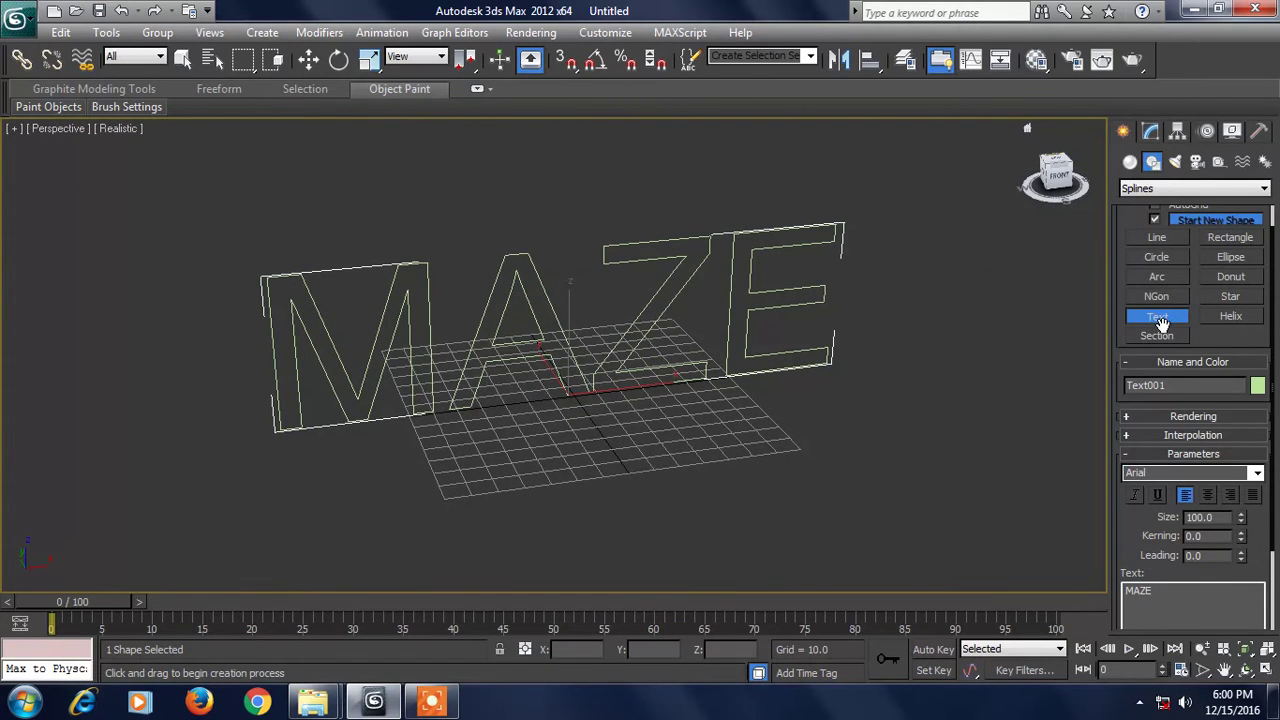
{"action": "left_click", "coordinate": [1151, 133]}
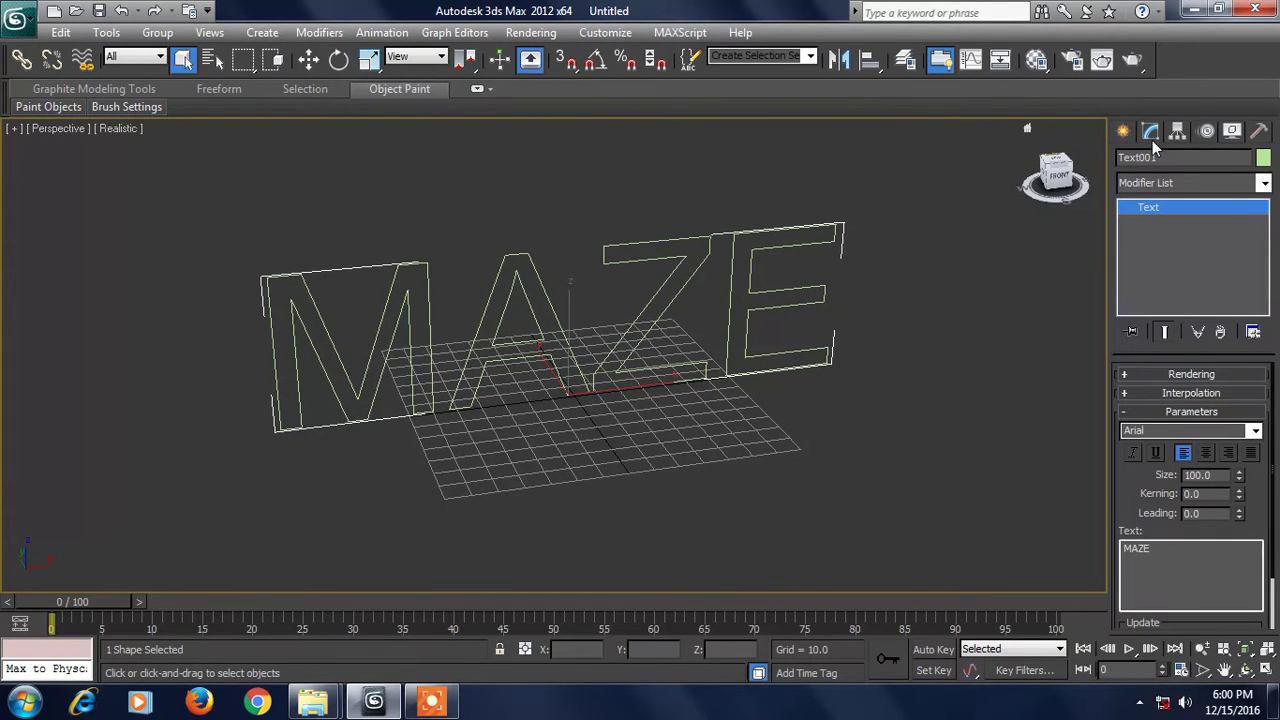
- Apply a trial Extrude of 15.5 to the MAZE text, then delete it from the stack
{"action": "left_click", "coordinate": [1171, 188]}
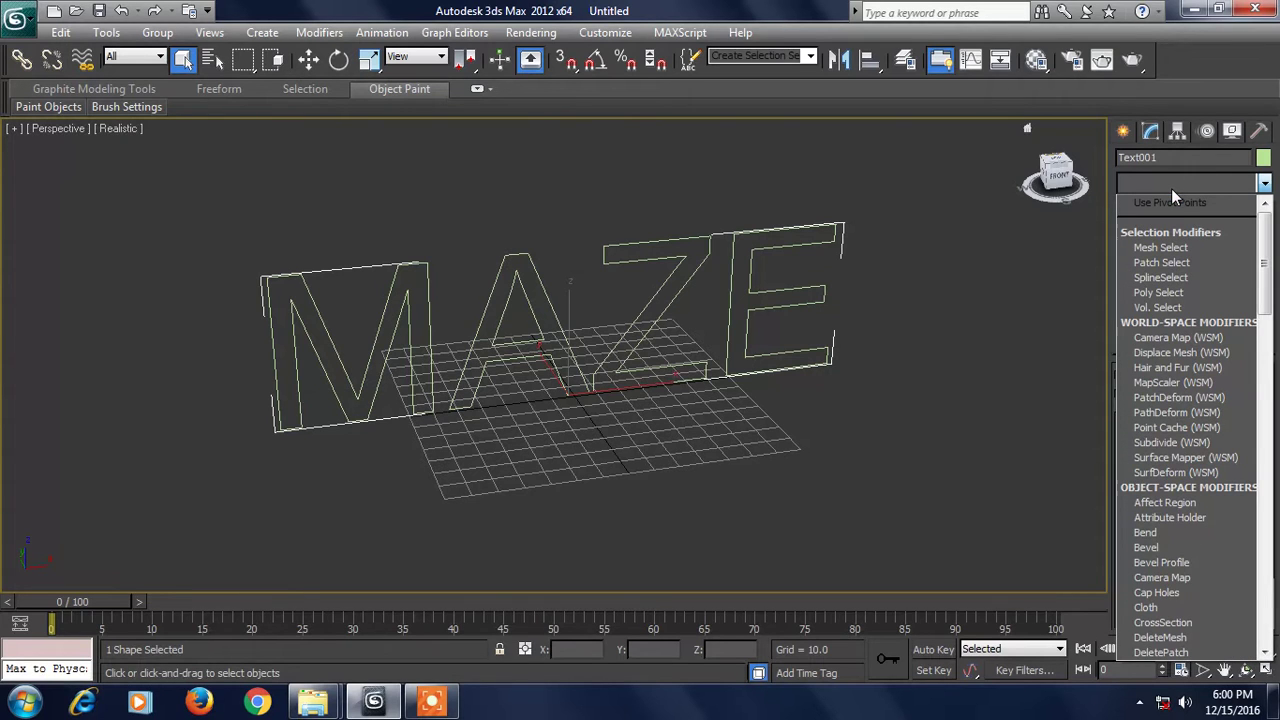
{"action": "scroll", "coordinate": [1159, 353], "scroll_direction": "down", "scroll_amount": 1}
{"action": "scroll", "coordinate": [1159, 353], "scroll_direction": "down", "scroll_amount": 10}
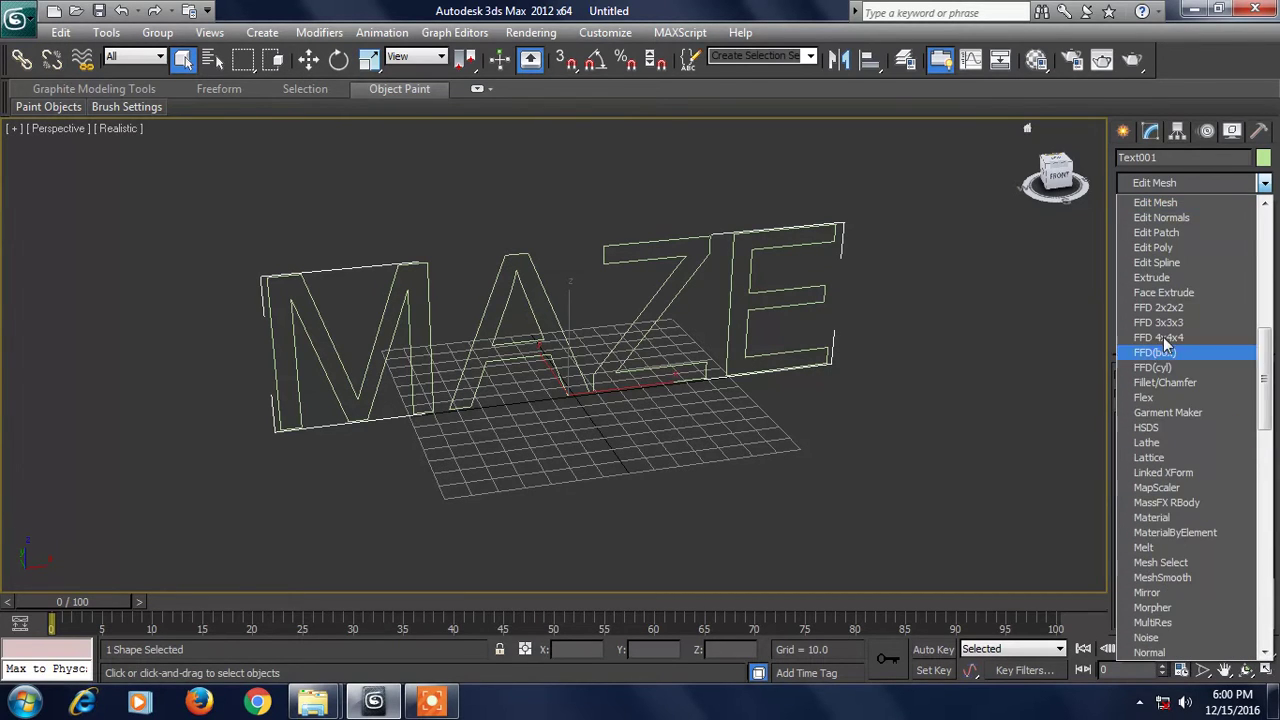
{"action": "left_click", "coordinate": [1158, 279]}
{"action": "left_click_drag", "start_coordinate": [1245, 403], "coordinate": [1234, 368]}
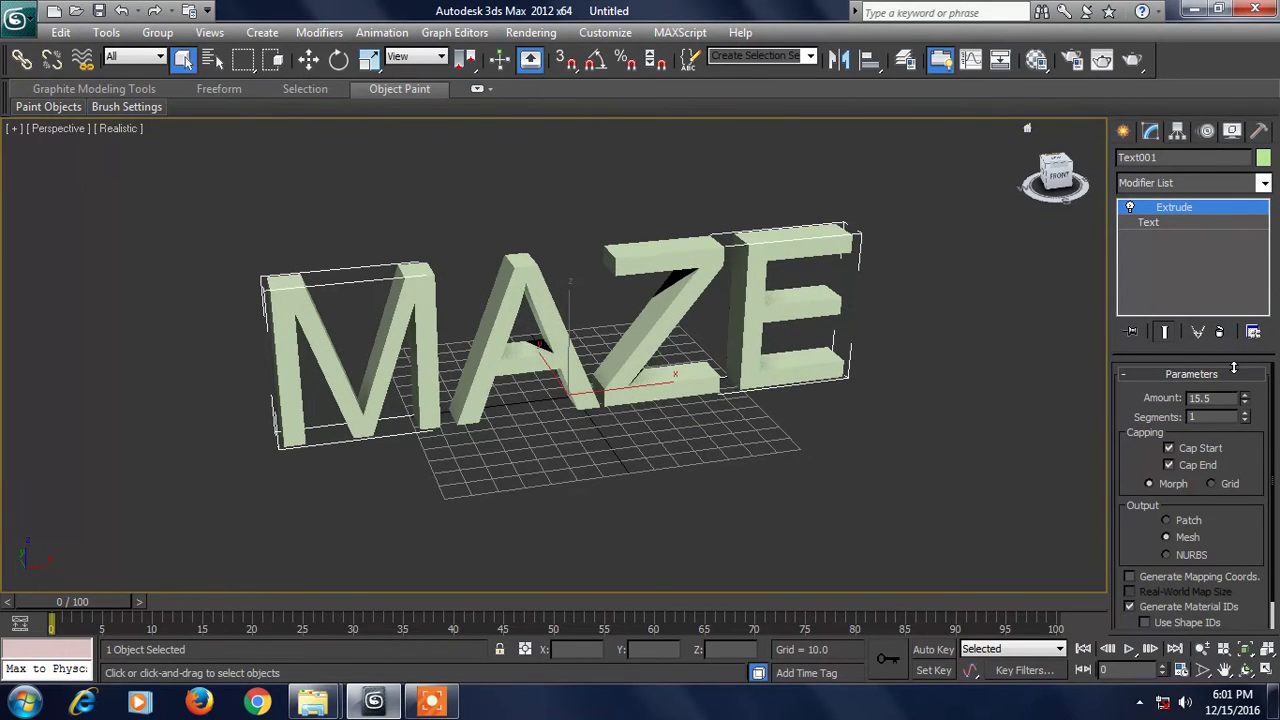
{"action": "mouse_move", "coordinate": [727, 287]}
{"action": "middle_mouse_down", "text": "alt"}
{"action": "mouse_move", "coordinate": [790, 272]}
{"action": "mouse_move", "coordinate": [738, 282]}
{"action": "middle_mouse_up", "text": "alt"}
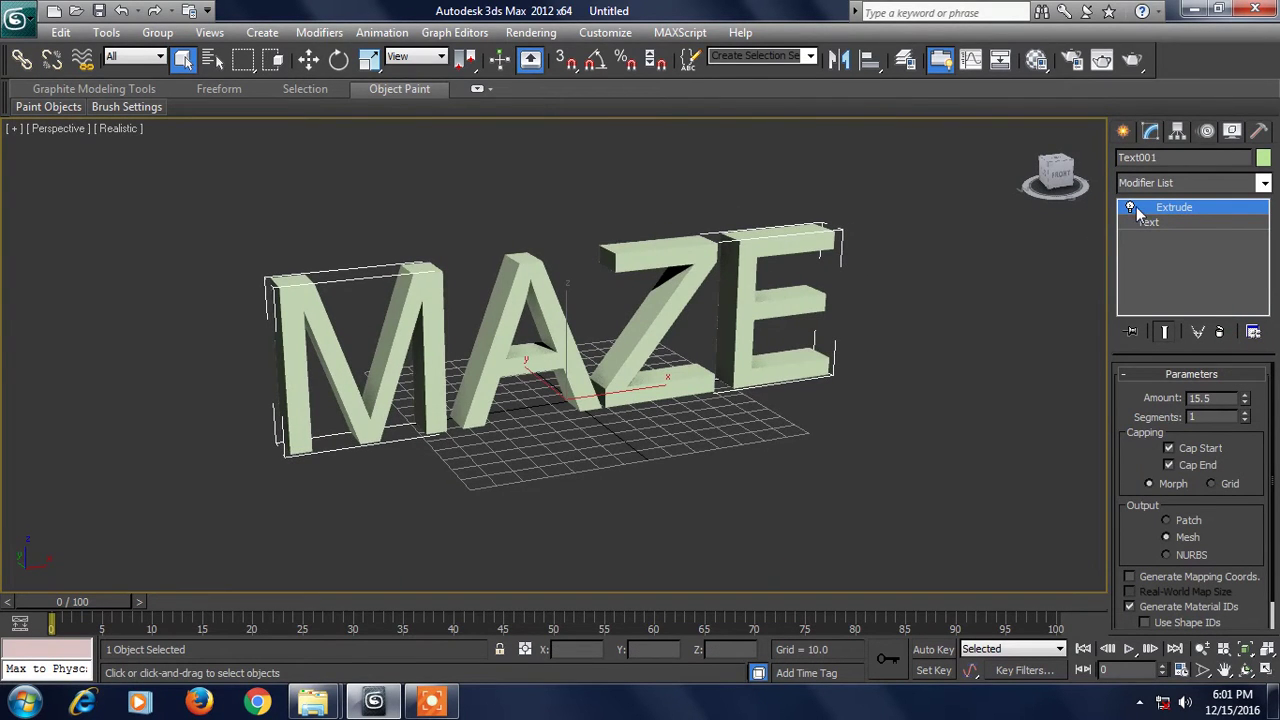
{"action": "left_click", "coordinate": [1218, 334]}
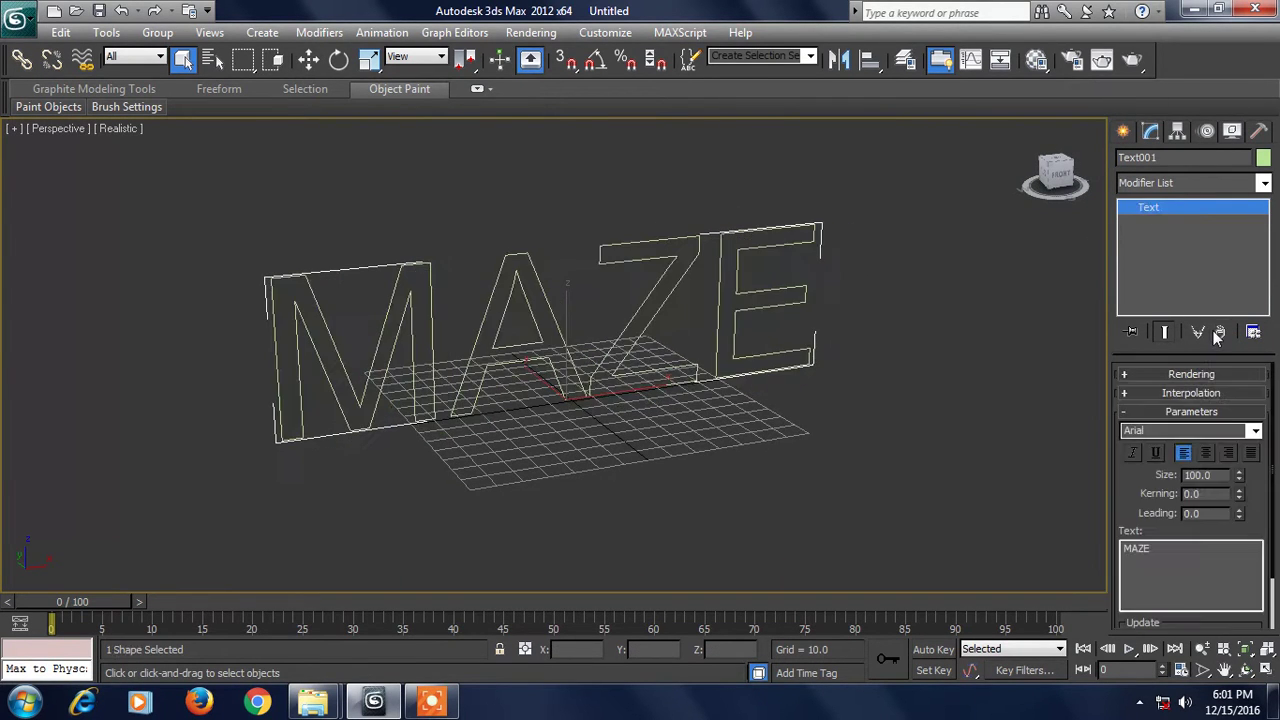
{"action": "left_click", "coordinate": [1173, 187]}
- Add a Bevel modifier to the MAZE text and orbit to inspect it
{"action": "key", "text": "b"}
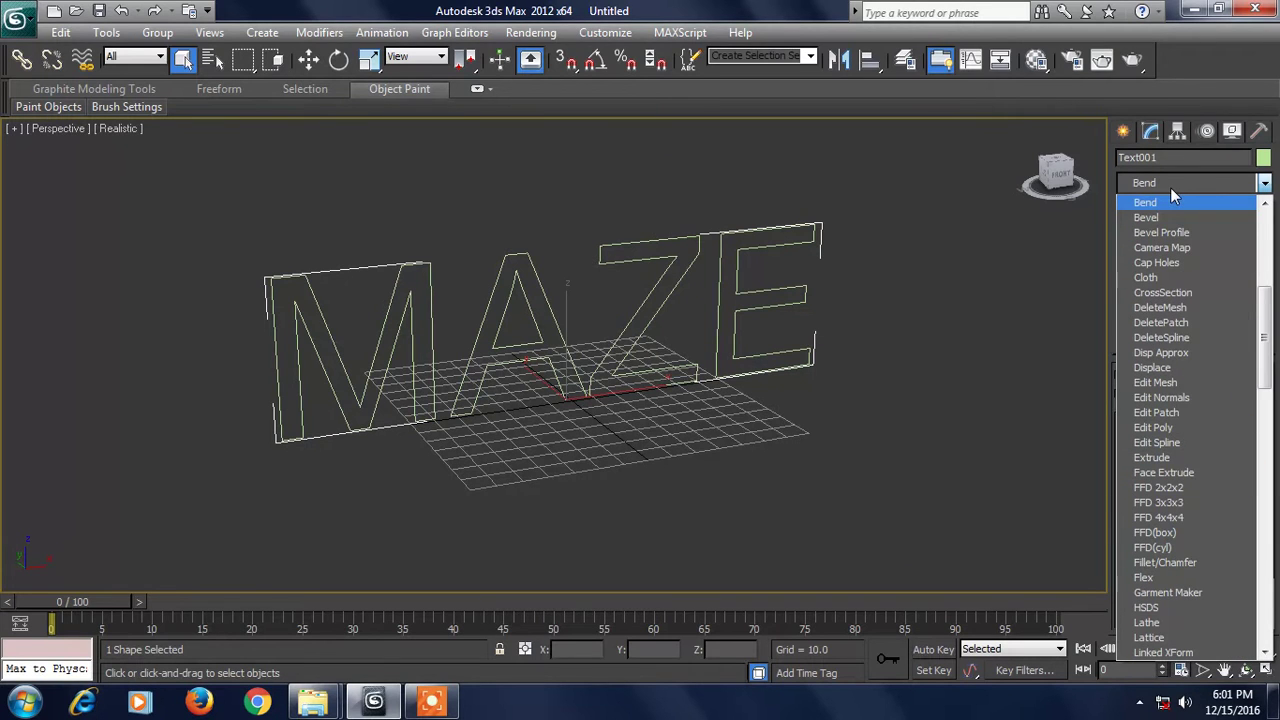
{"action": "left_click", "coordinate": [1157, 219]}
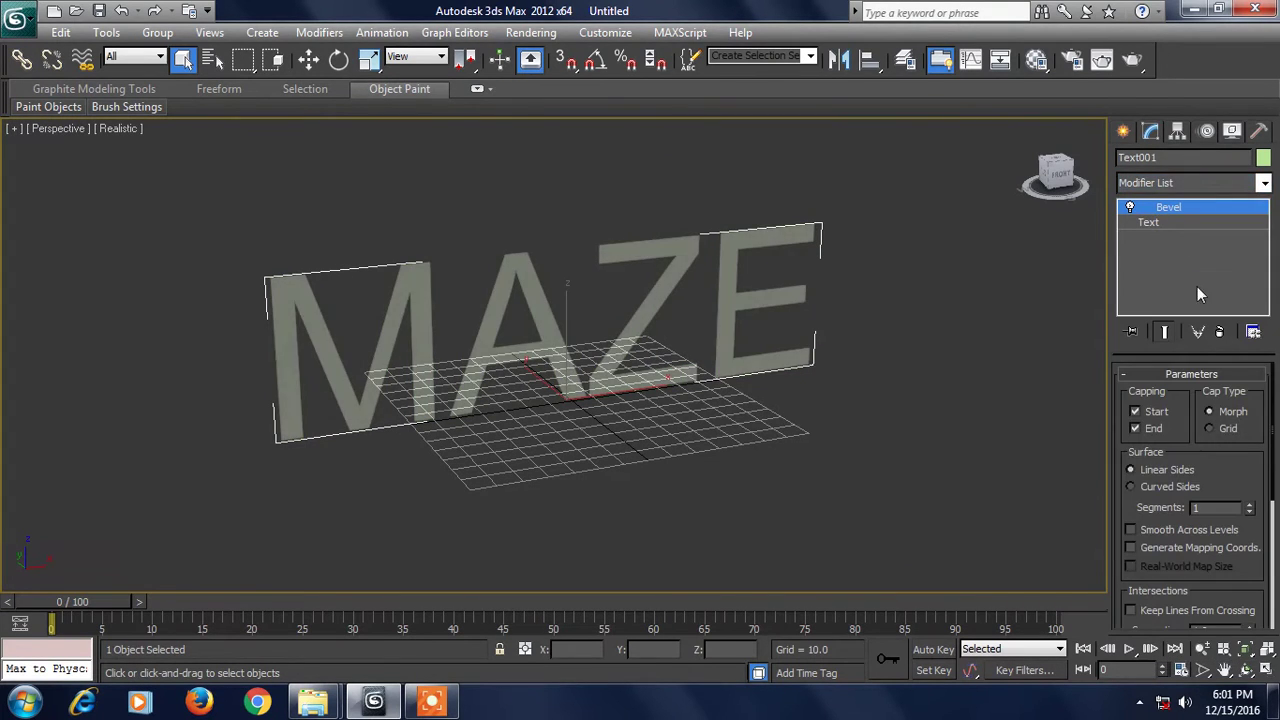
{"action": "scroll", "coordinate": [740, 368], "scroll_direction": "up", "scroll_amount": 3}
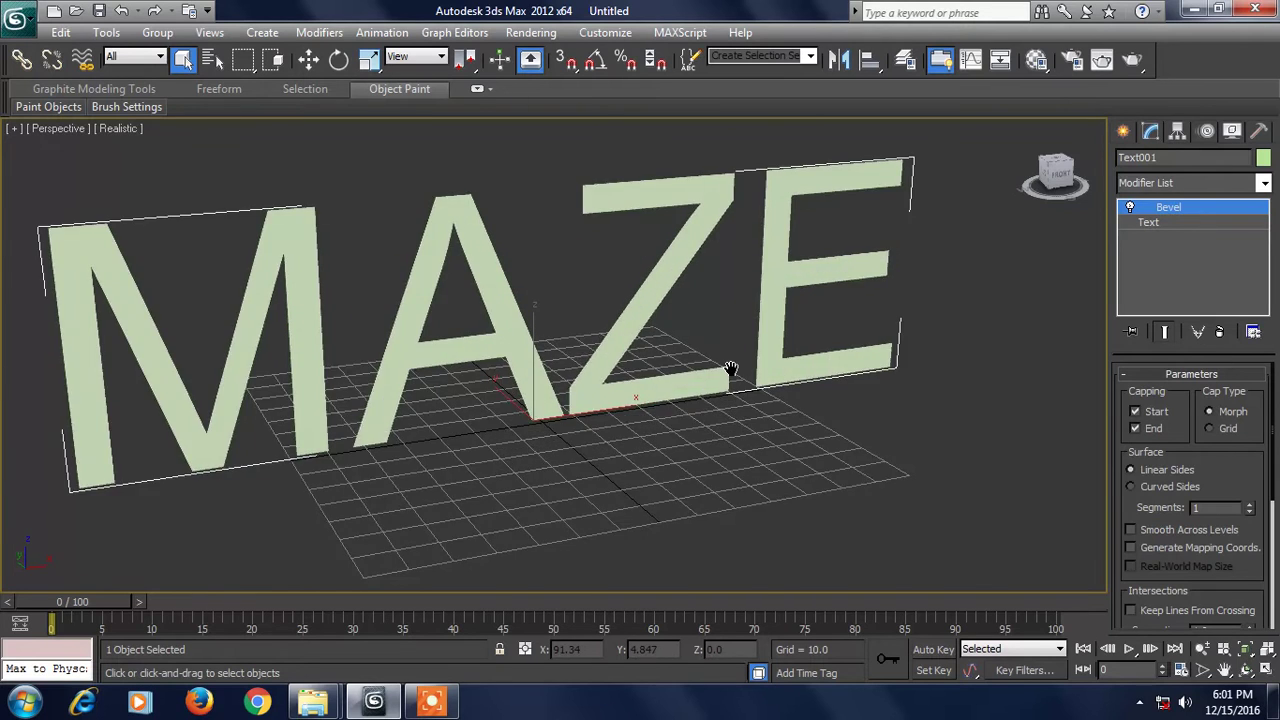
{"action": "mouse_move", "coordinate": [721, 368]}
{"action": "middle_mouse_down", "text": "alt"}
{"action": "mouse_move", "coordinate": [691, 357]}
{"action": "mouse_move", "coordinate": [720, 360]}
{"action": "middle_mouse_up", "text": "alt"}
{"action": "left_click_drag", "start_coordinate": [1200, 470], "coordinate": [1200, 272]}
{"action": "scroll", "coordinate": [1181, 540], "scroll_direction": "down", "scroll_amount": 2}
{"action": "middle_click_drag", "start_coordinate": [733, 413], "coordinate": [781, 440], "text": "alt"}
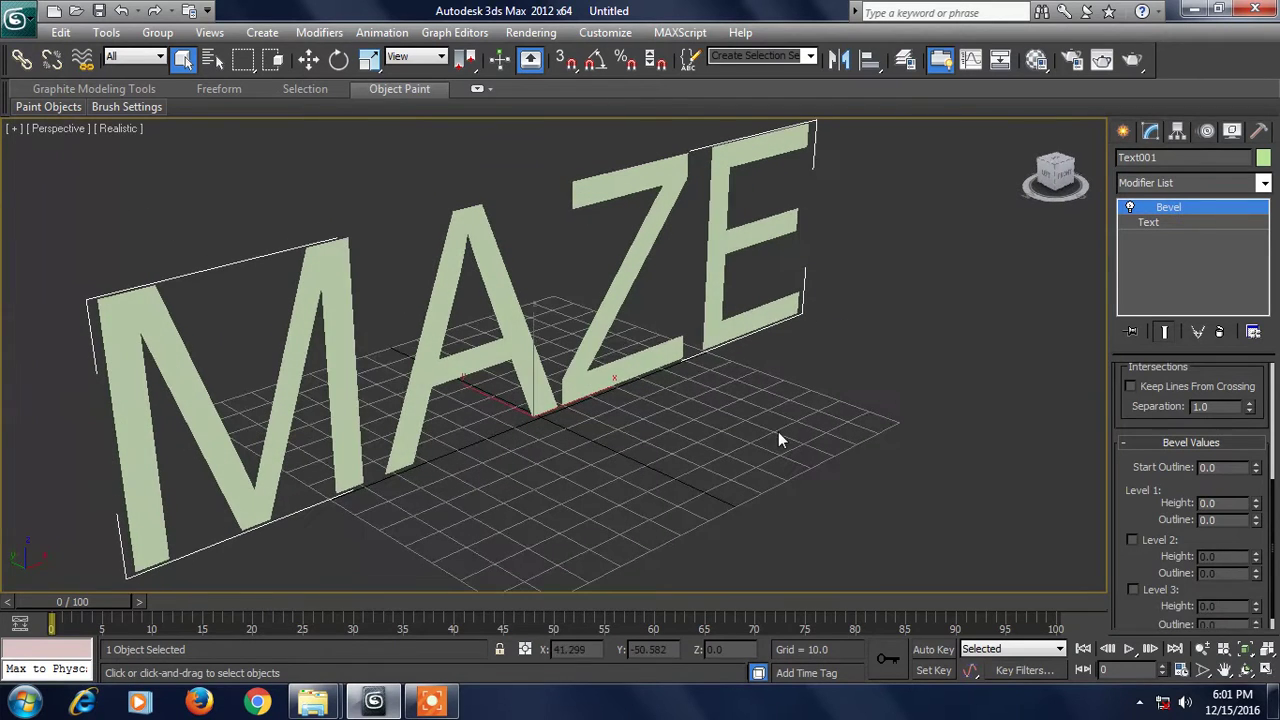
- Set Bevel Level 1 Height to 10.5 with Start Outline 0, and enable Edged Faces
{"action": "mouse_move", "coordinate": [1258, 452]}
{"action": "left_mouse_down"}
{"action": "mouse_move", "coordinate": [1256, 425]}
{"action": "mouse_move", "coordinate": [1248, 460]}
{"action": "left_mouse_up"}
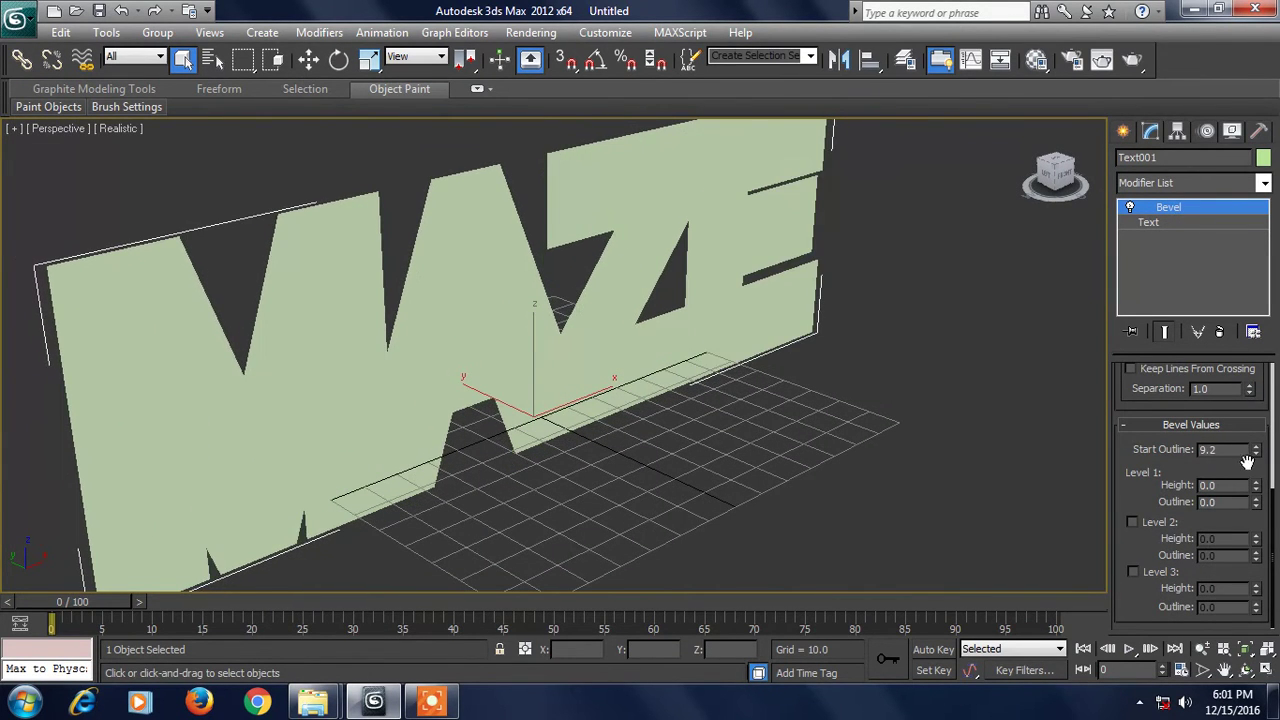
{"action": "right_click", "coordinate": [1248, 460]}
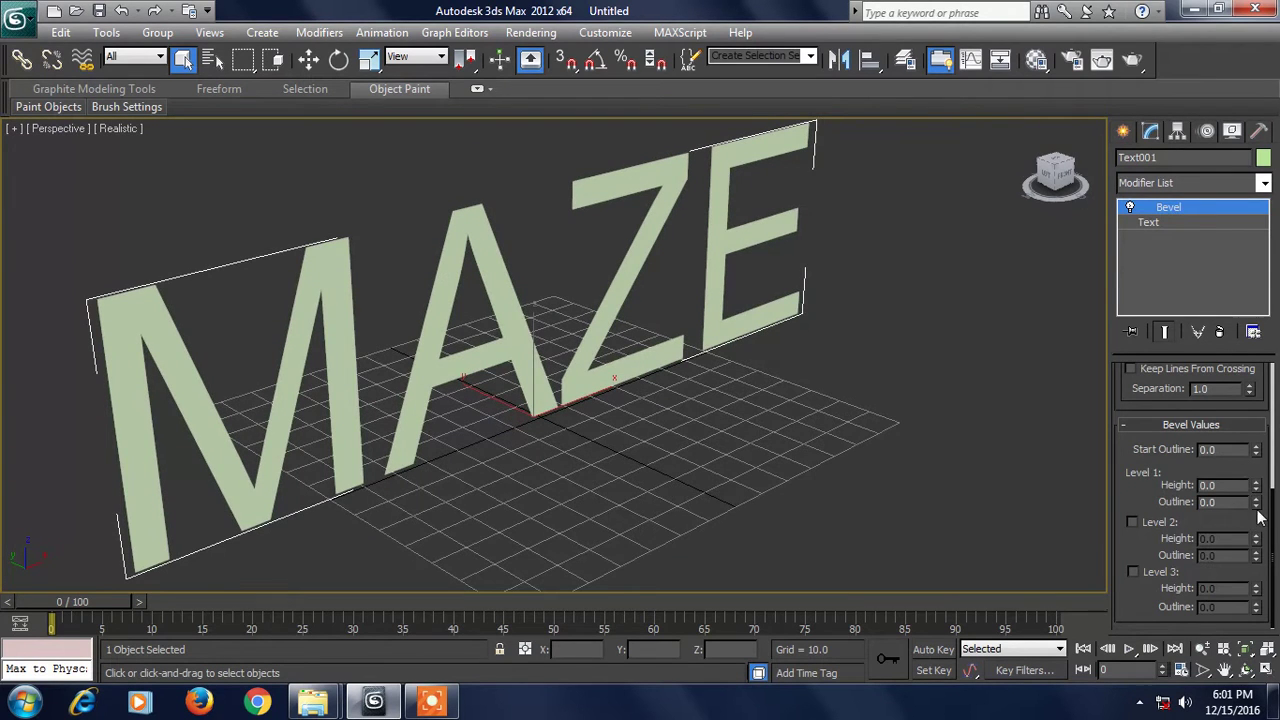
{"action": "left_click_drag", "start_coordinate": [1258, 490], "coordinate": [1251, 465]}
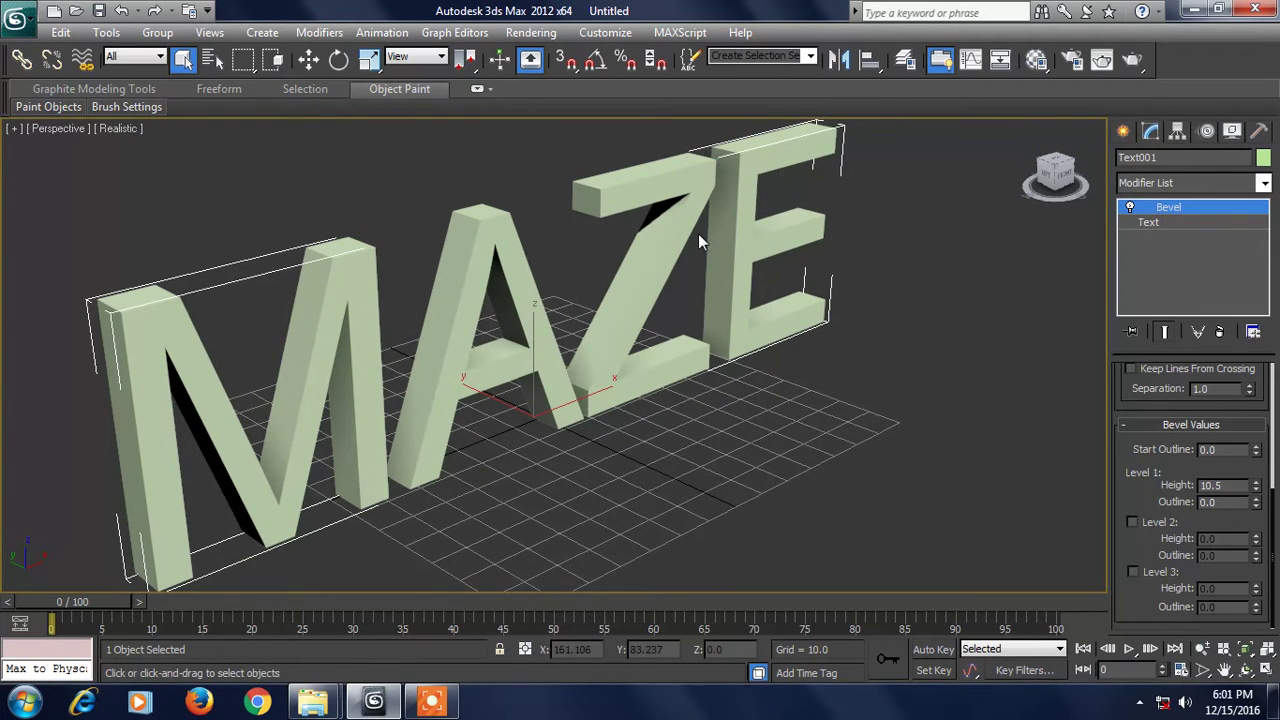
{"action": "key", "text": "F4"}
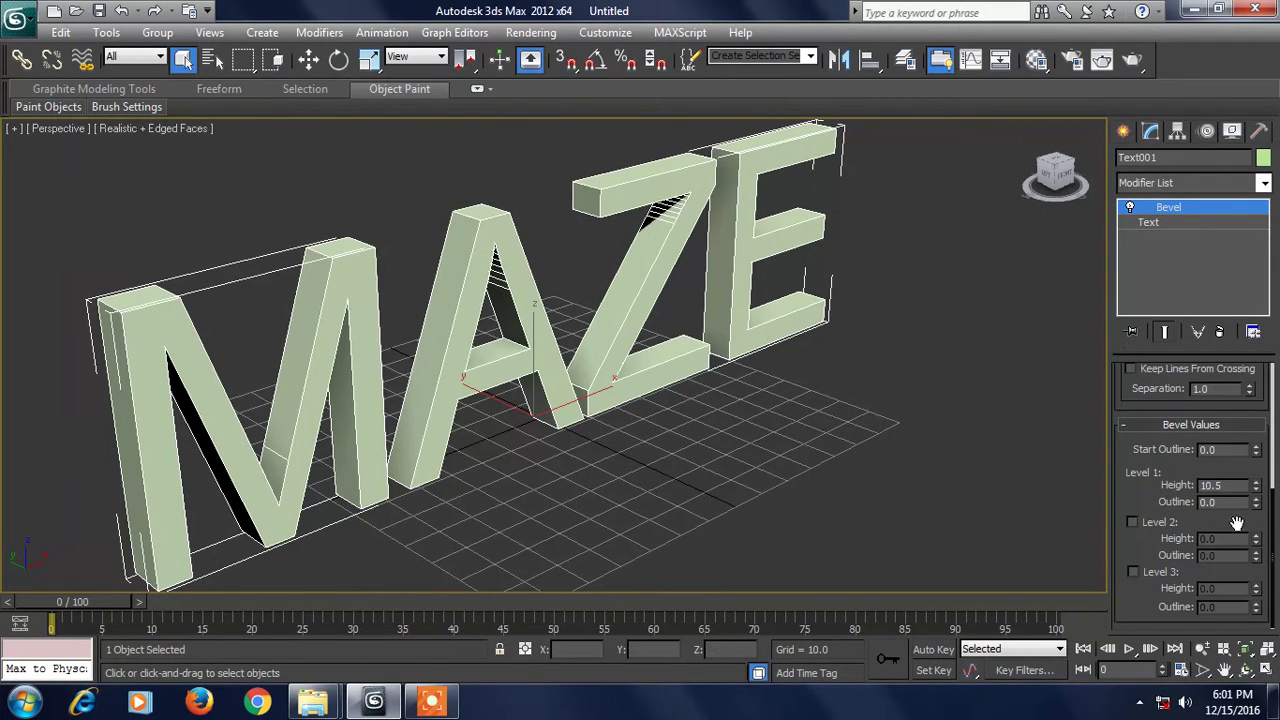
- Enable Bevel Level 2 with a small Height and an inward Outline, then orbit and zoom to check the chamfer
{"action": "left_click", "coordinate": [1150, 523]}
{"action": "left_click_drag", "start_coordinate": [1257, 540], "coordinate": [1255, 536]}
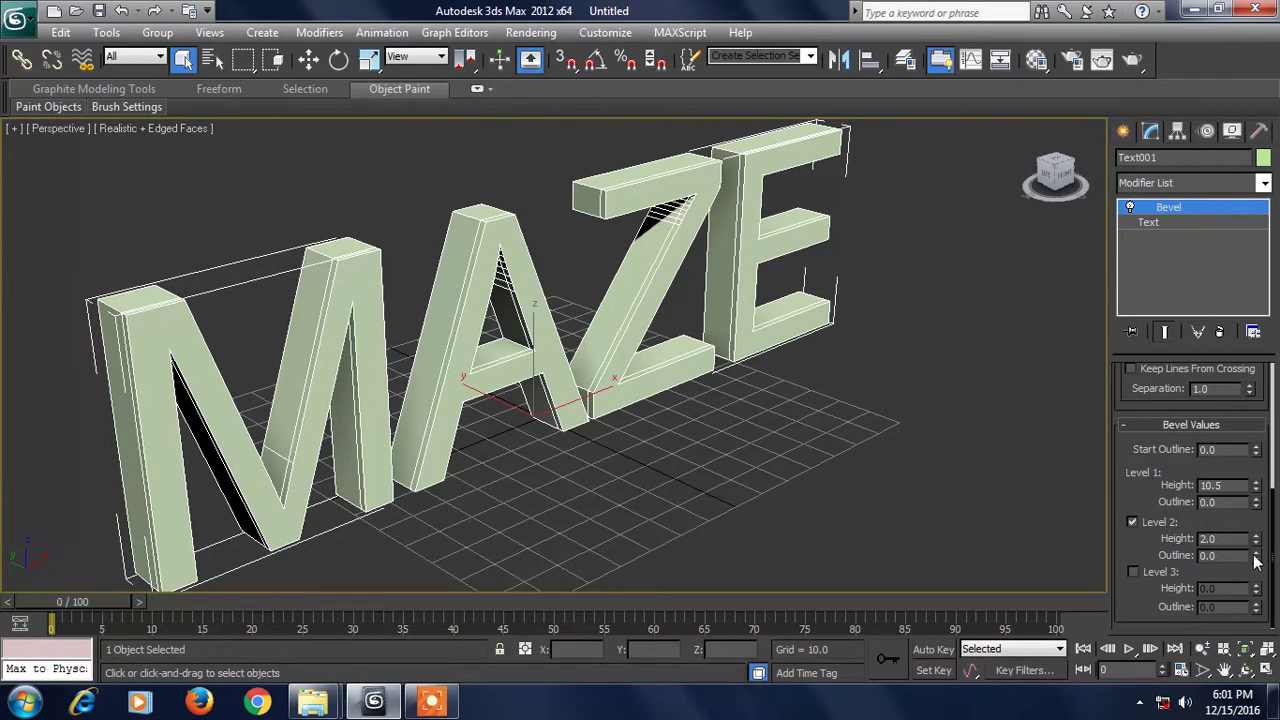
{"action": "left_click_drag", "start_coordinate": [1256, 566], "coordinate": [1256, 556]}
{"action": "middle_click_drag", "start_coordinate": [771, 391], "coordinate": [613, 355], "text": "alt"}
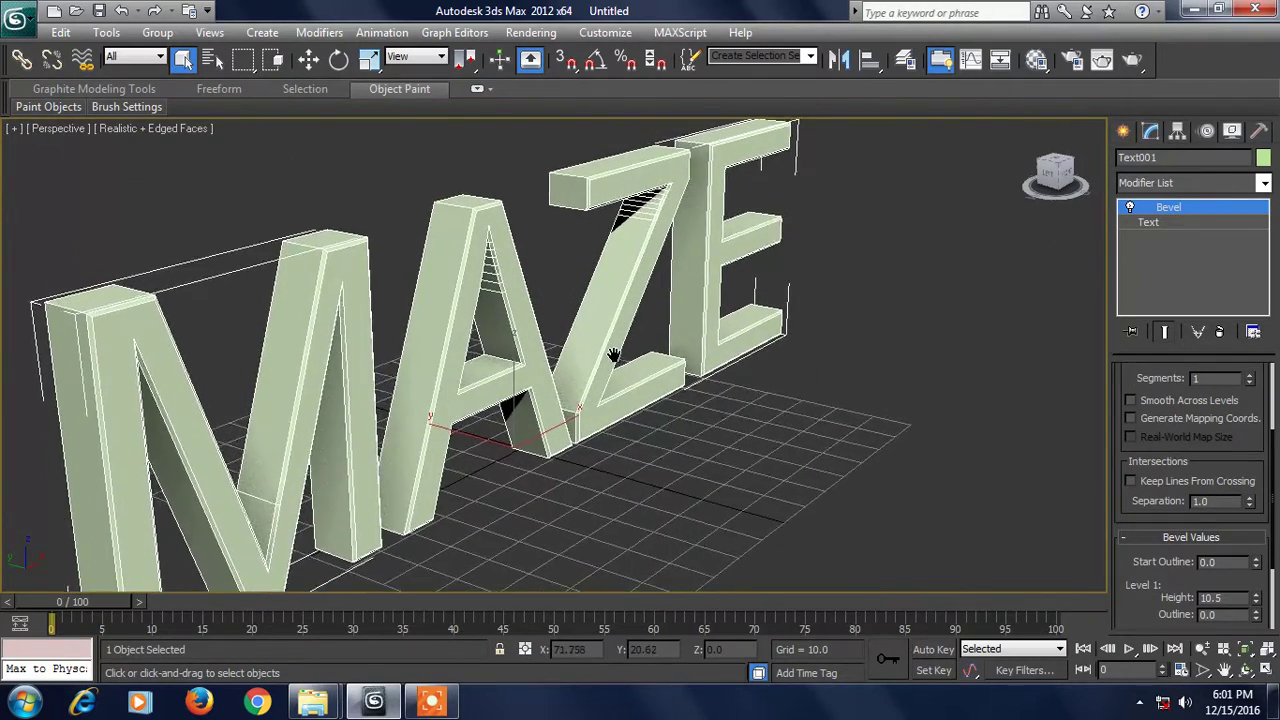
{"action": "scroll", "coordinate": [613, 355], "scroll_direction": "up", "scroll_amount": 5}
{"action": "scroll", "coordinate": [663, 437], "scroll_direction": "up", "scroll_amount": 2}
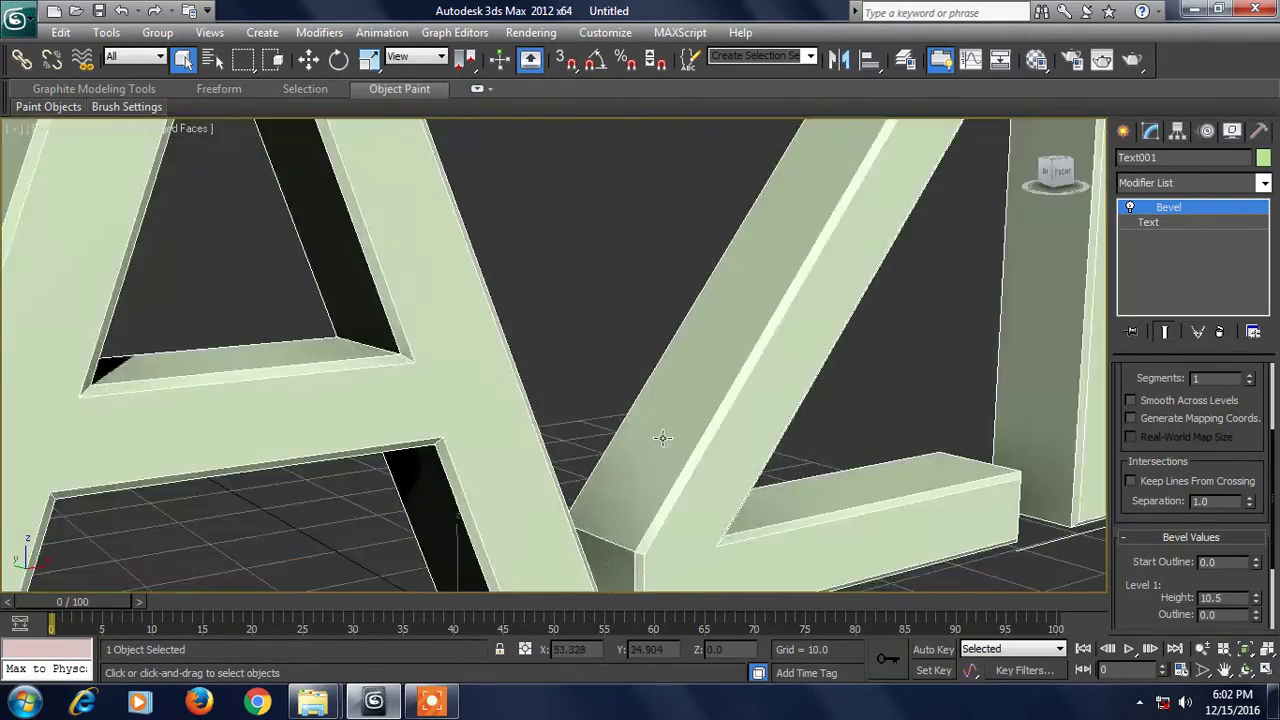
{"action": "scroll", "coordinate": [663, 437], "scroll_direction": "down", "scroll_amount": 4}
{"action": "scroll", "coordinate": [677, 372], "scroll_direction": "down", "scroll_amount": 3}
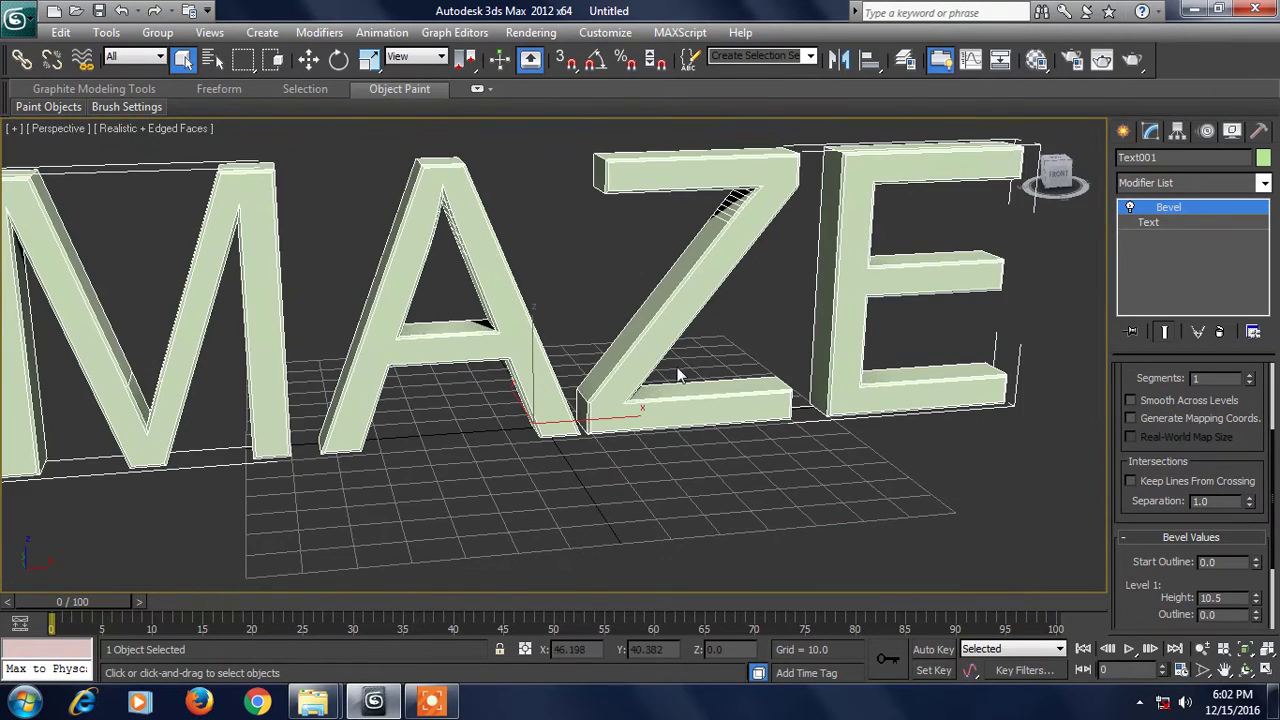
{"action": "scroll", "coordinate": [677, 374], "scroll_direction": "down", "scroll_amount": 2}
- Open the Material Editor and drag the default material onto the MAZE text
{"action": "left_click", "coordinate": [1123, 133]}
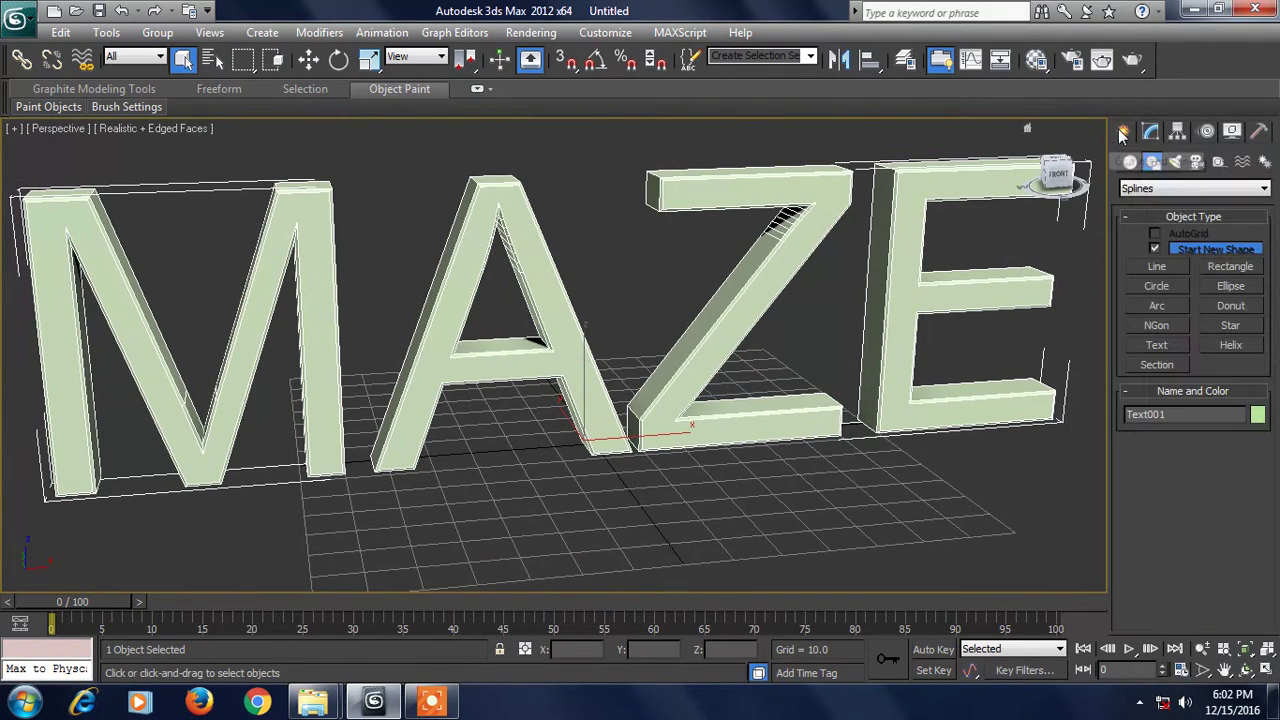
{"action": "middle_click_drag", "start_coordinate": [663, 345], "coordinate": [683, 335]}
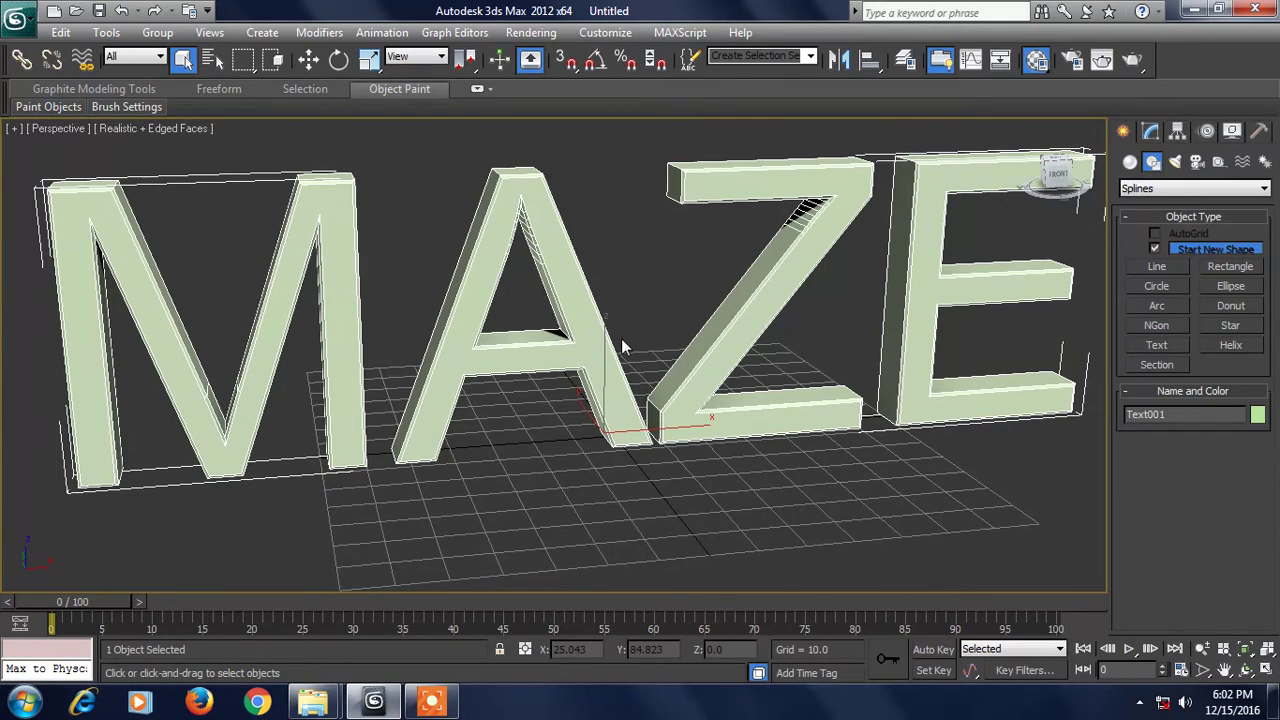
{"action": "key", "text": "m"}
{"action": "left_click_drag", "start_coordinate": [230, 22], "coordinate": [771, 110]}
{"action": "left_click_drag", "start_coordinate": [497, 237], "coordinate": [496, 226]}
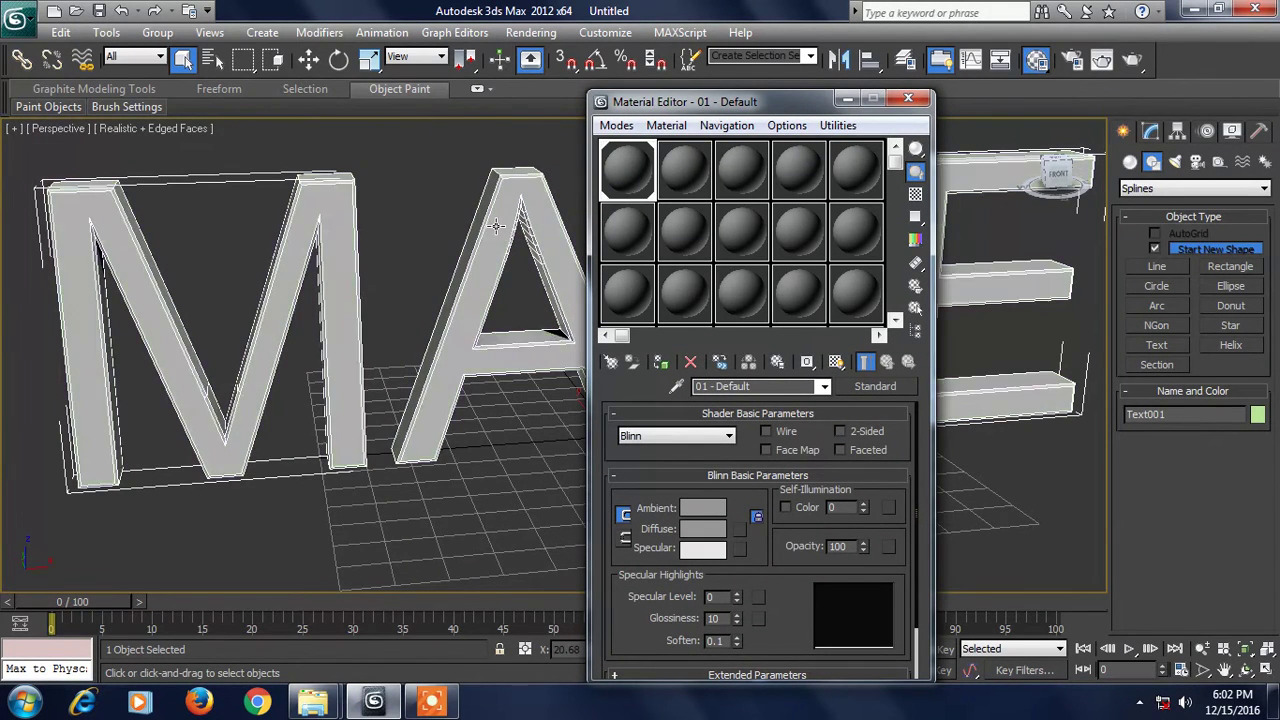
- Set the material's Diffuse colour to a dark red
{"action": "left_click", "coordinate": [694, 533]}
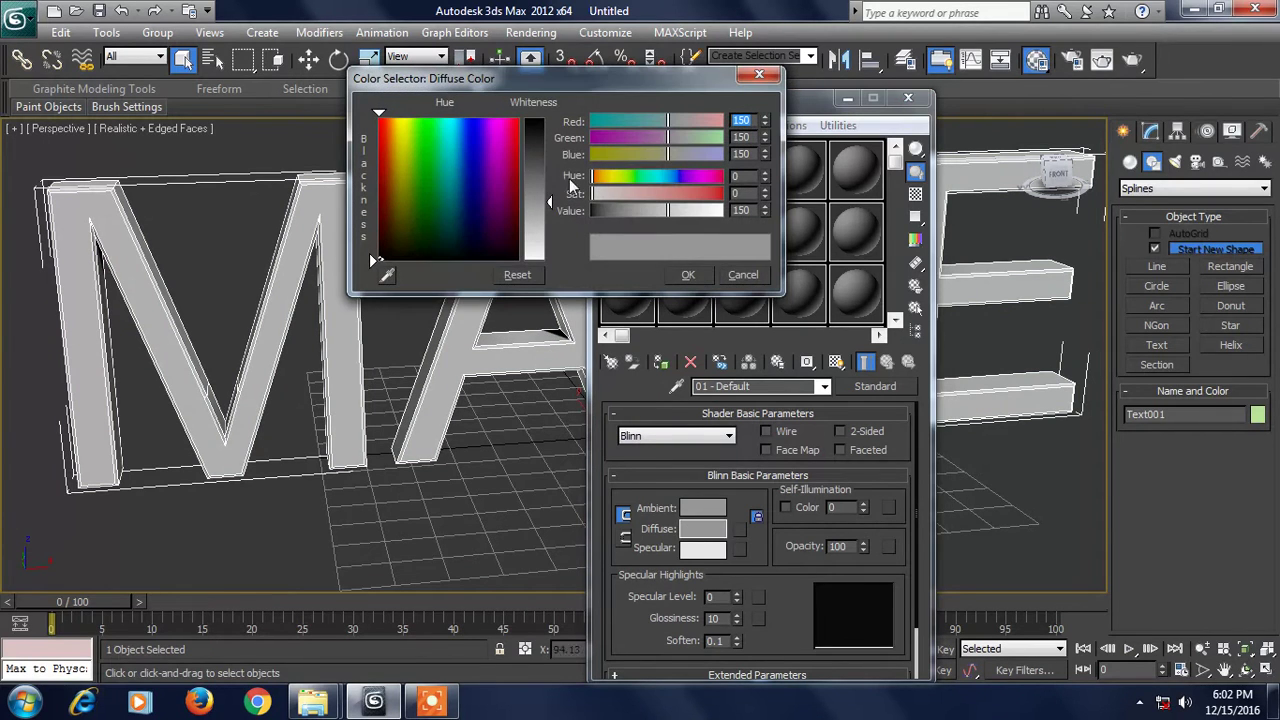
{"action": "left_click_drag", "start_coordinate": [519, 181], "coordinate": [561, 160]}
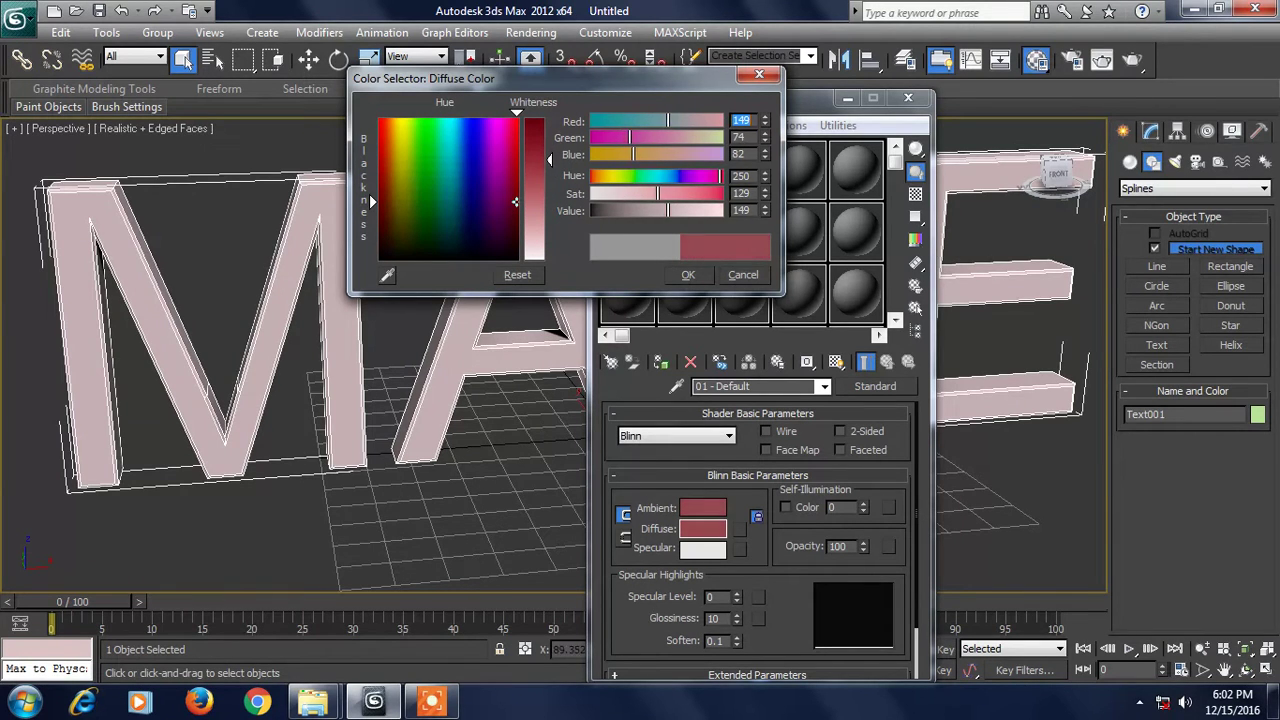
{"action": "left_click", "coordinate": [687, 275]}
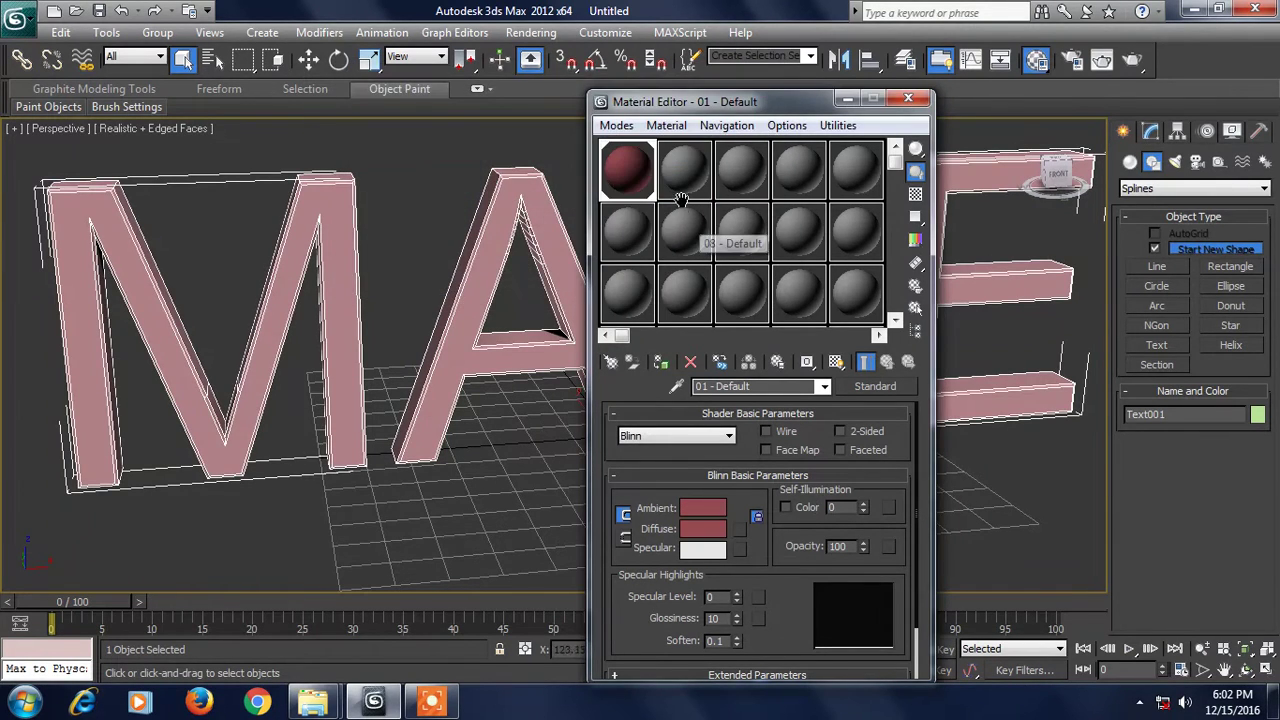
{"action": "left_click", "coordinate": [703, 528]}
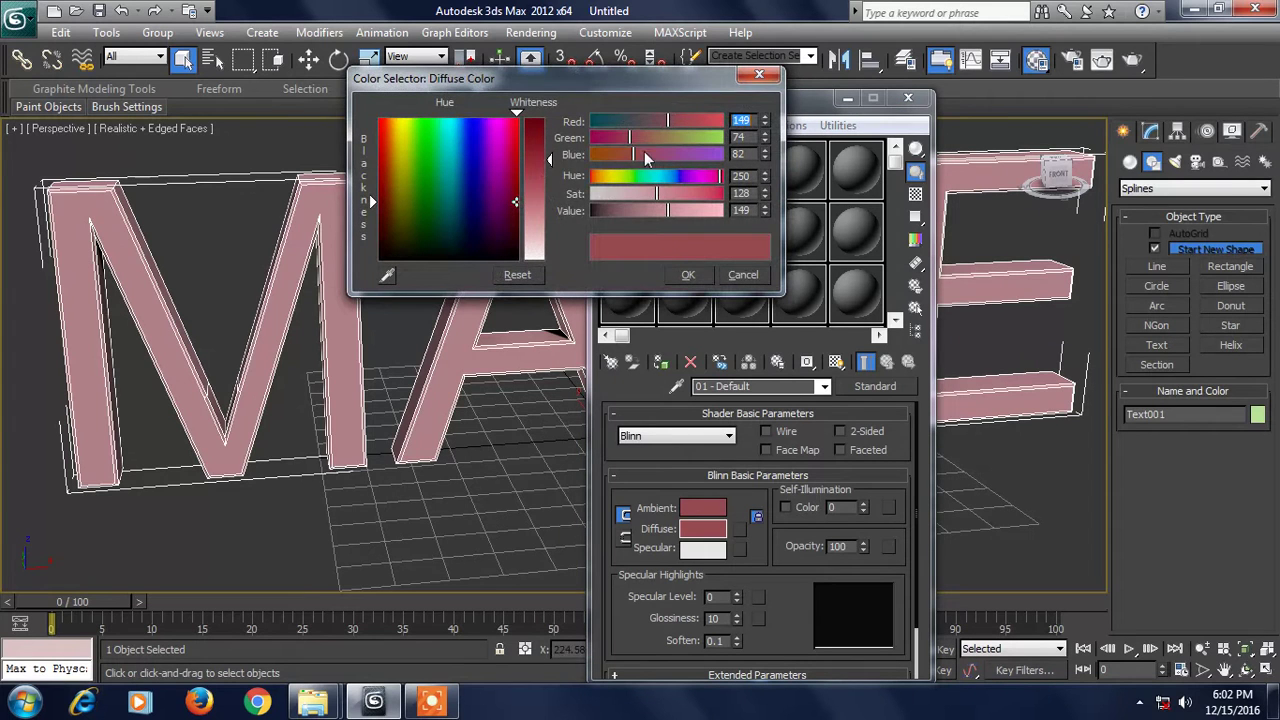
{"action": "left_click_drag", "start_coordinate": [549, 163], "coordinate": [549, 138]}
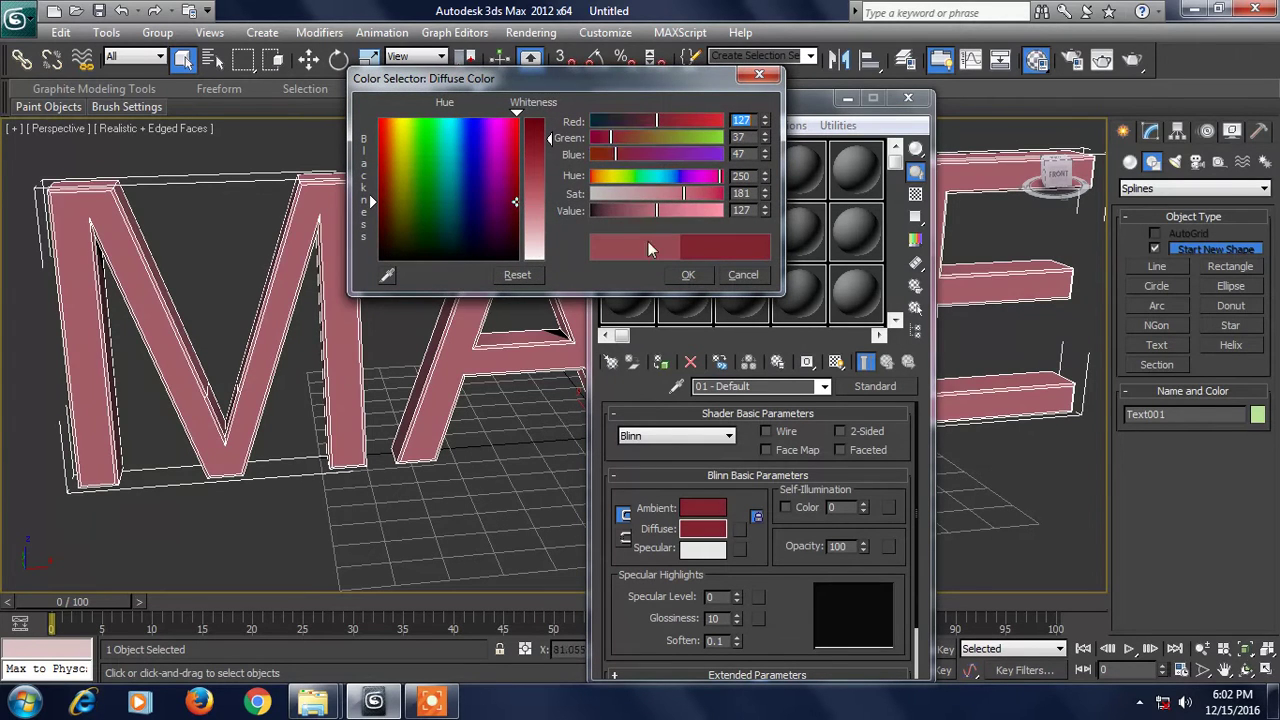
{"action": "left_click", "coordinate": [689, 276]}
- Set Specular Level to 139 and Glossiness to 27 for a strong, broad highlight
{"action": "scroll", "coordinate": [445, 292], "scroll_direction": "up", "scroll_amount": 3}
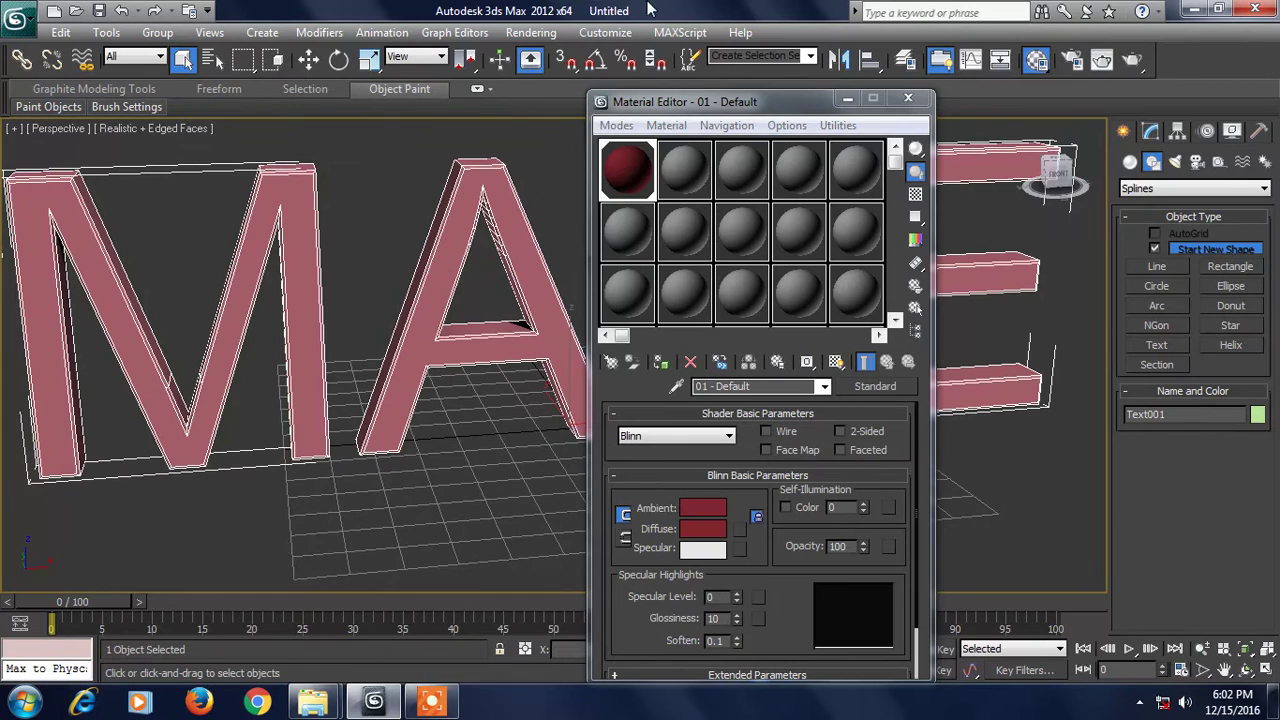
{"action": "left_click_drag", "start_coordinate": [679, 588], "coordinate": [732, 415]}
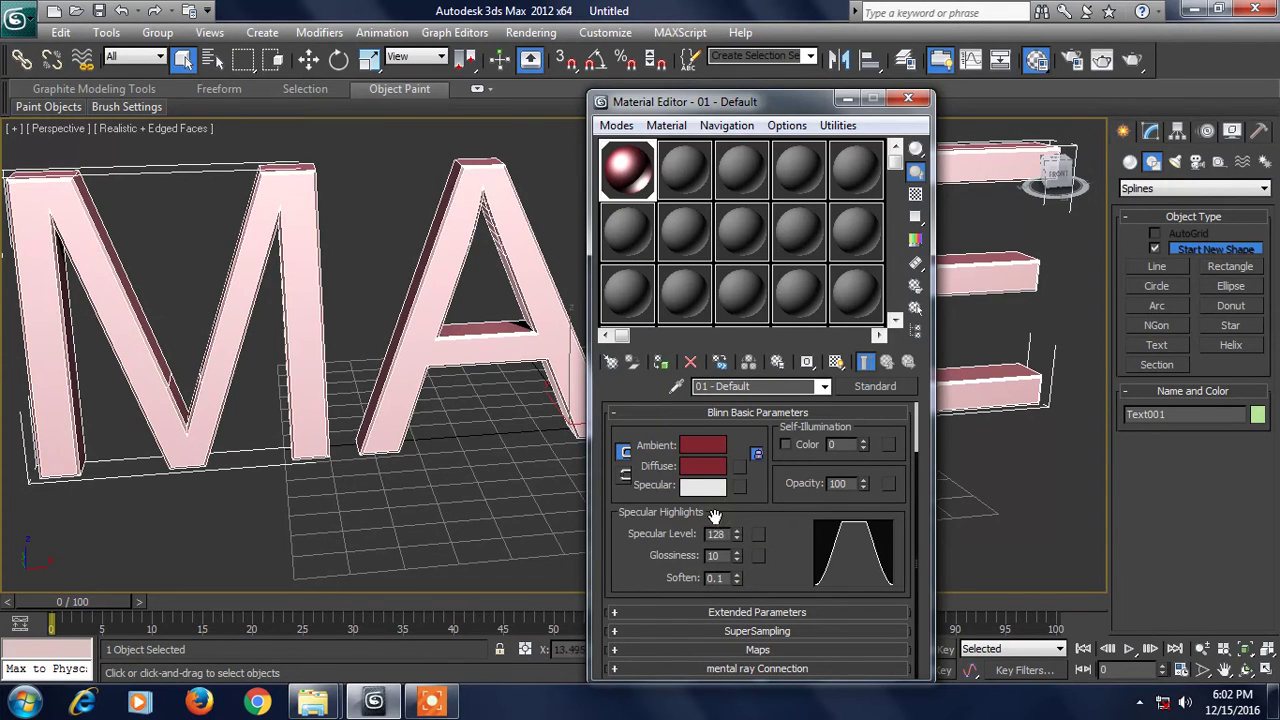
{"action": "left_click_drag", "start_coordinate": [737, 556], "coordinate": [740, 510]}
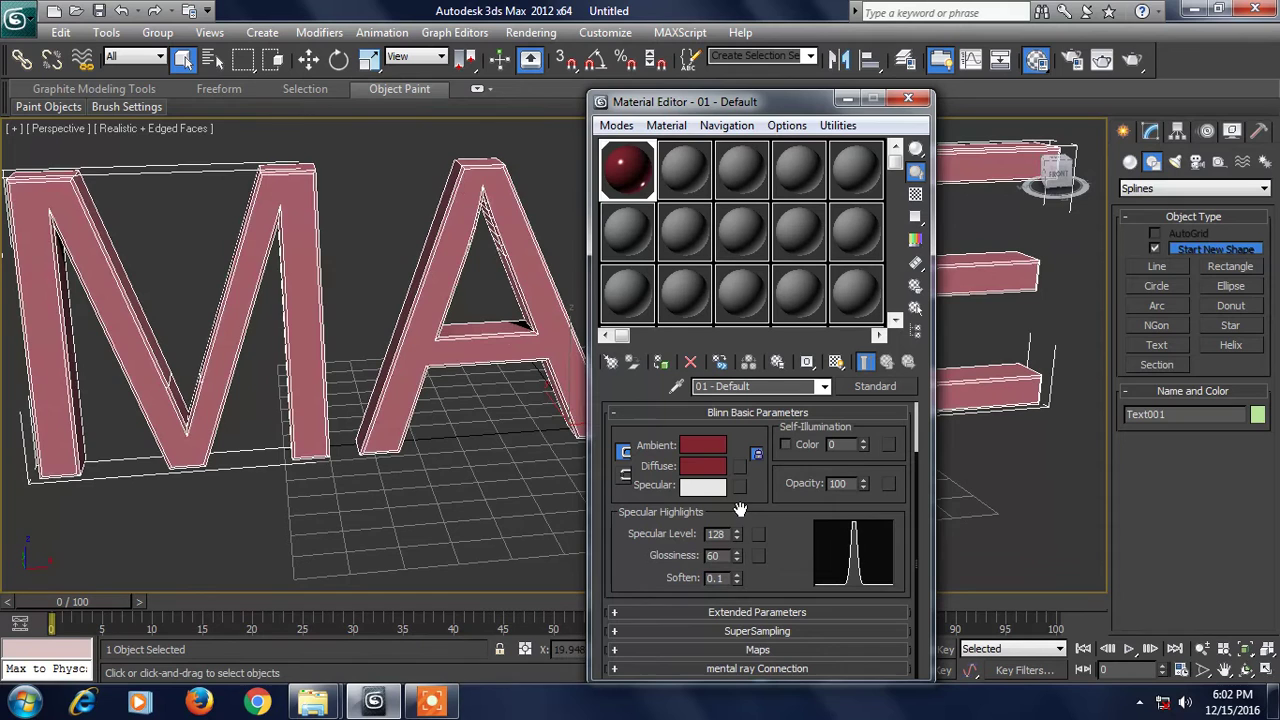
{"action": "middle_click_drag", "start_coordinate": [453, 445], "coordinate": [426, 430], "text": "alt"}
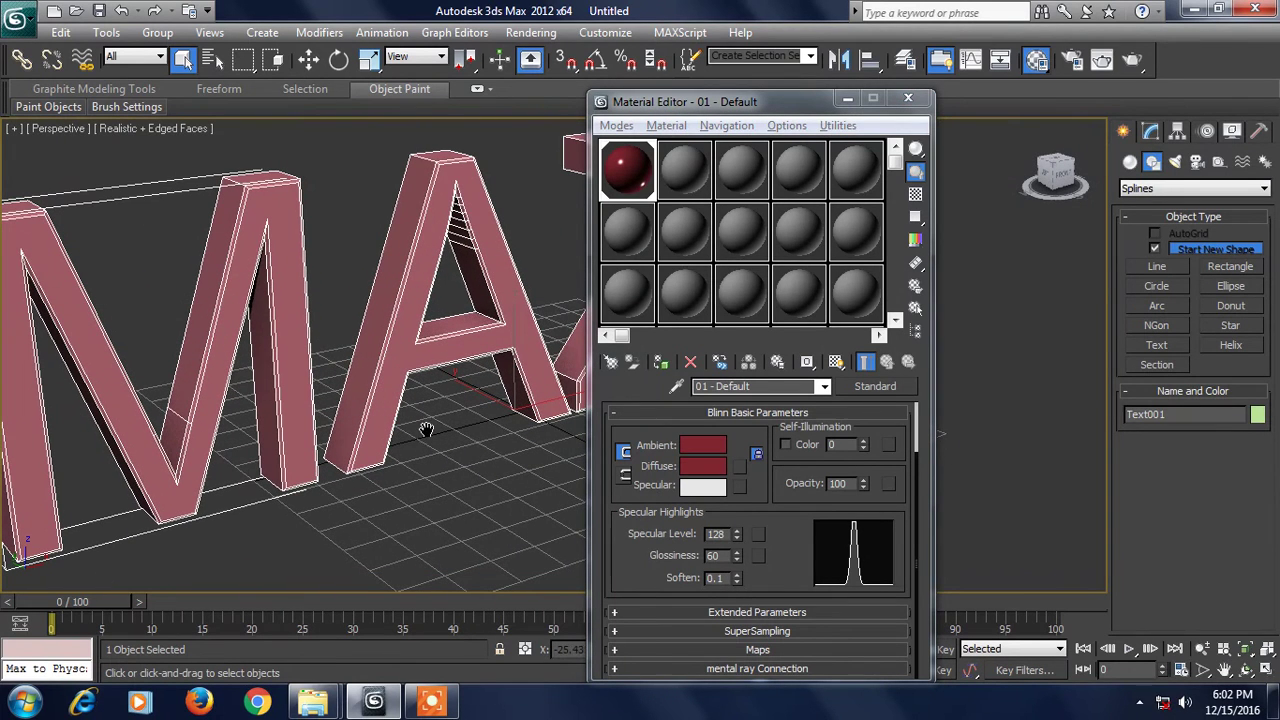
{"action": "left_click_drag", "start_coordinate": [737, 558], "coordinate": [739, 580]}
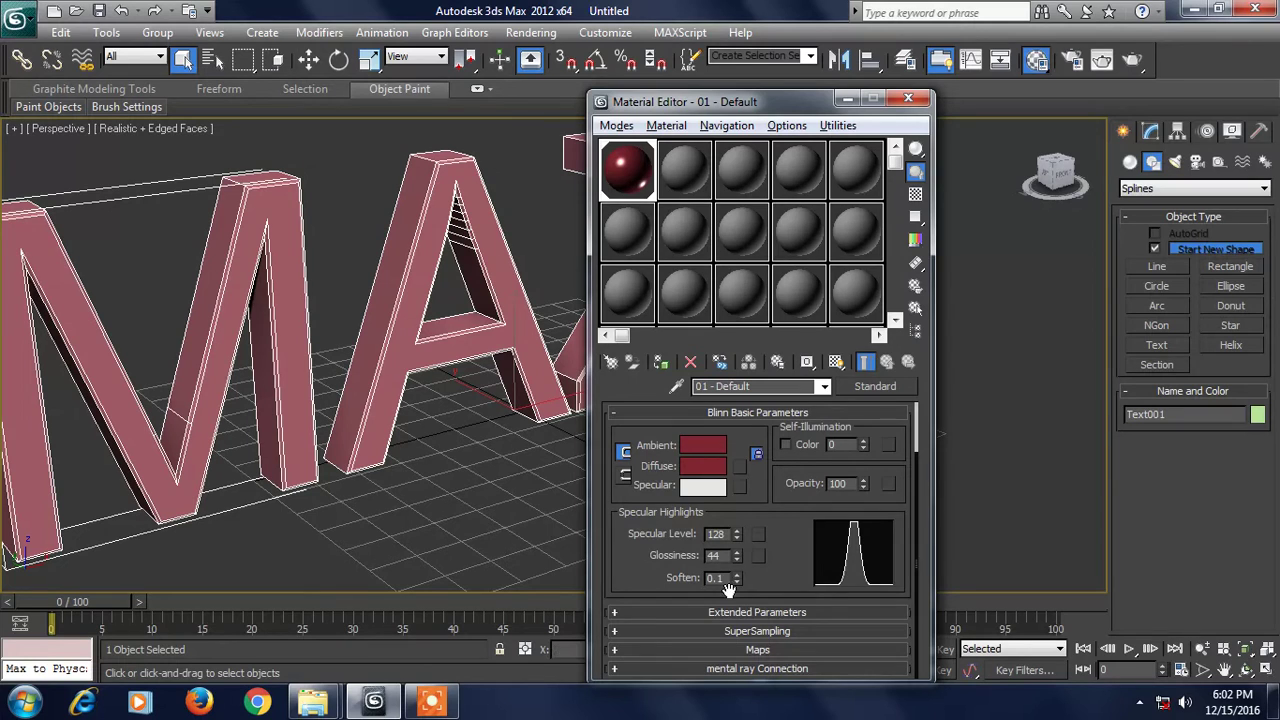
{"action": "mouse_move", "coordinate": [738, 558]}
{"action": "left_mouse_down"}
{"action": "mouse_move", "coordinate": [737, 574]}
{"action": "mouse_move", "coordinate": [737, 545]}
{"action": "mouse_move", "coordinate": [736, 578]}
{"action": "left_mouse_up"}
{"action": "left_click_drag", "start_coordinate": [736, 533], "coordinate": [736, 500]}
{"action": "left_click_drag", "start_coordinate": [738, 555], "coordinate": [738, 549]}
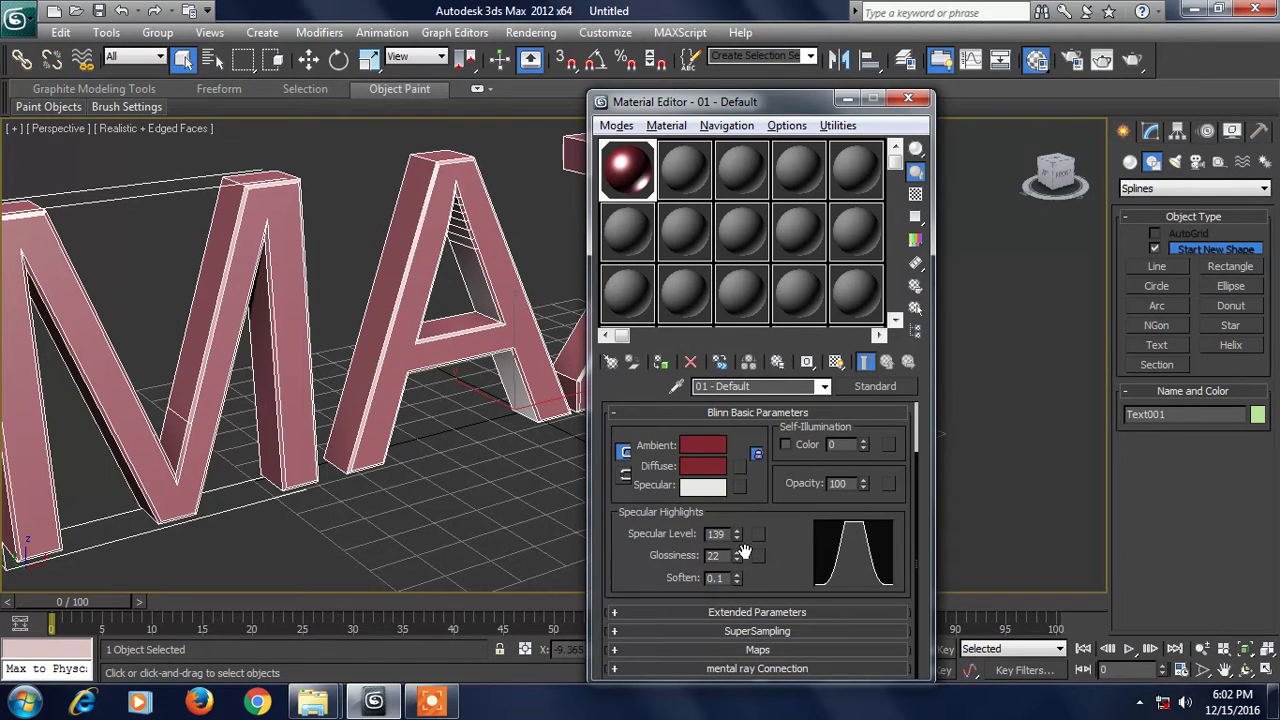
{"action": "mouse_move", "coordinate": [740, 555]}
{"action": "left_mouse_down"}
{"action": "mouse_move", "coordinate": [737, 541]}
{"action": "mouse_move", "coordinate": [737, 563]}
{"action": "left_mouse_up"}
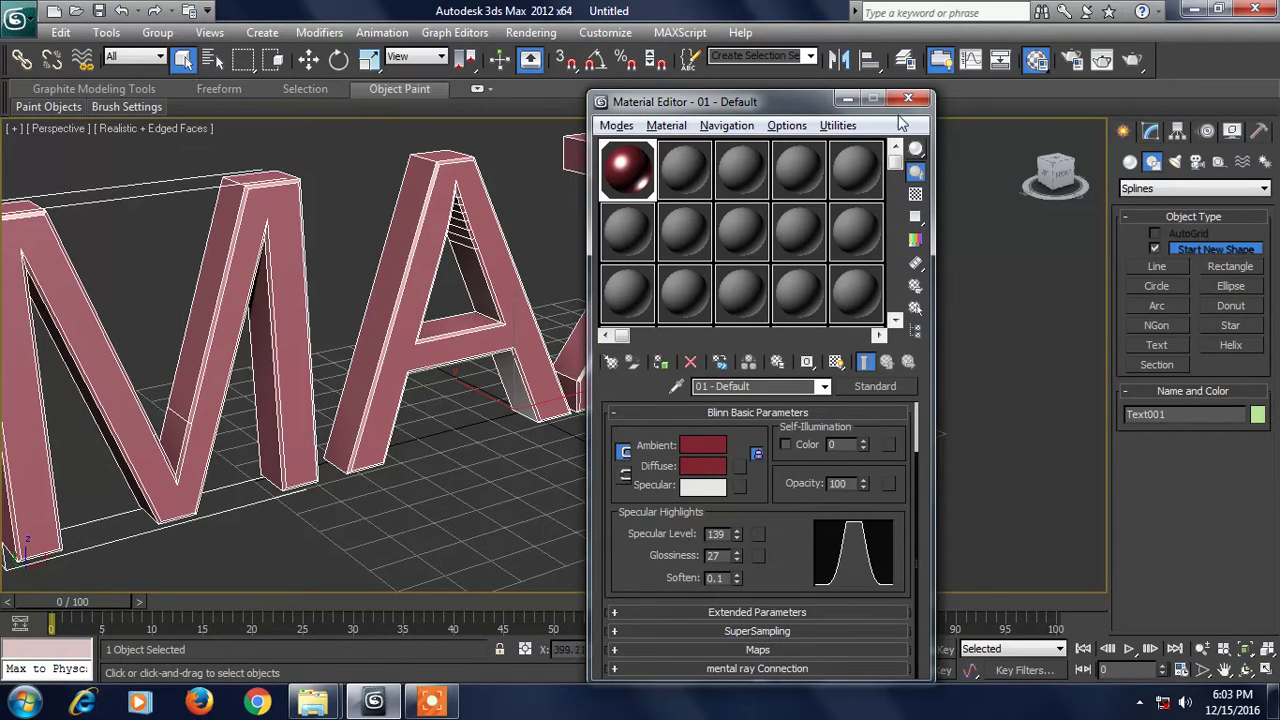
{"action": "middle_click_drag", "start_coordinate": [963, 228], "coordinate": [900, 230]}
{"action": "left_click", "coordinate": [847, 98]}
- Draw a Plane in the Top view and move it under the MAZE text
{"action": "middle_click_drag", "start_coordinate": [902, 335], "coordinate": [915, 318]}
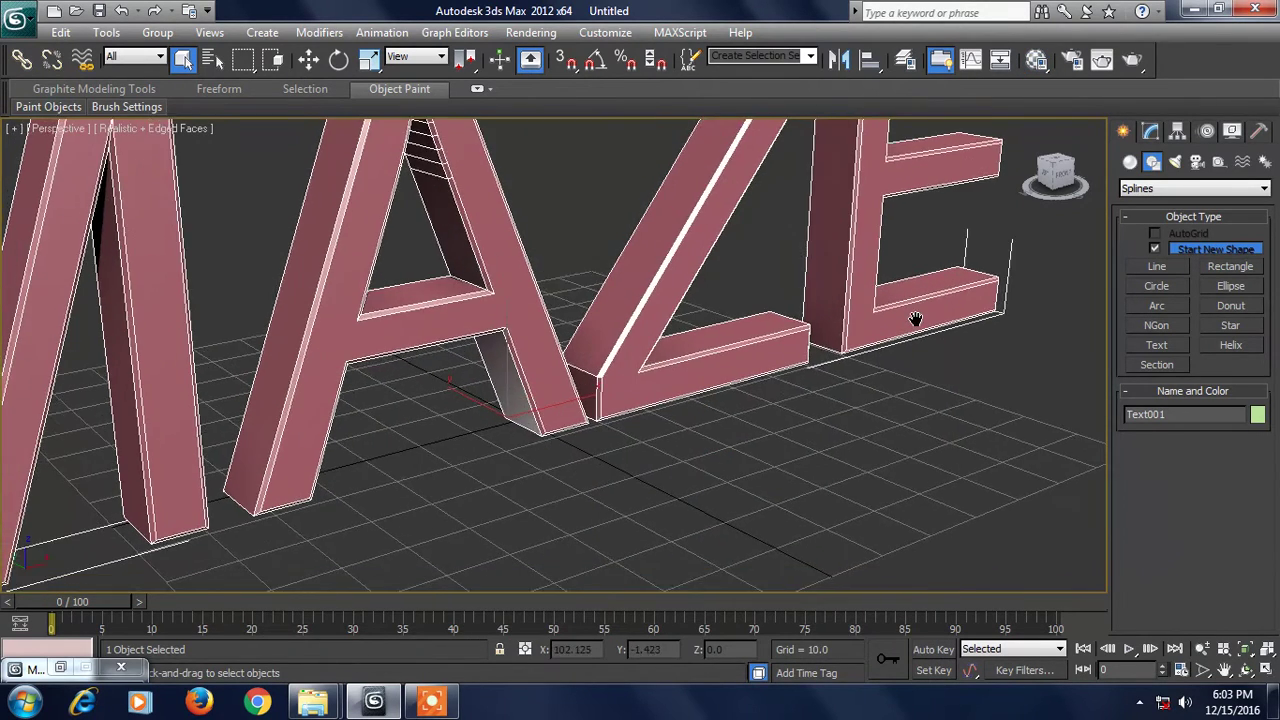
{"action": "scroll", "coordinate": [915, 318], "scroll_direction": "down", "scroll_amount": 5}
{"action": "key", "text": "alt+w"}
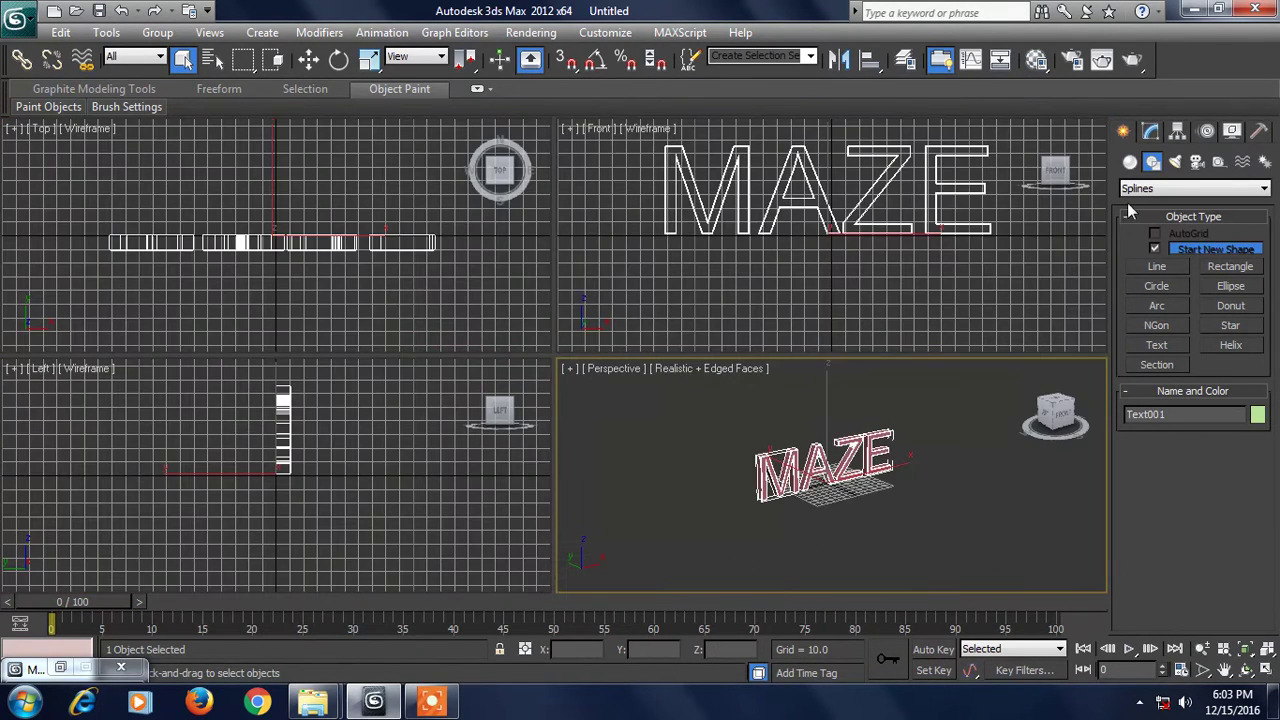
{"action": "left_click", "coordinate": [1129, 163]}
{"action": "left_click", "coordinate": [1229, 330]}
{"action": "scroll", "coordinate": [214, 243], "scroll_direction": "down", "scroll_amount": 5}
{"action": "scroll", "coordinate": [171, 181], "scroll_direction": "down", "scroll_amount": 6}
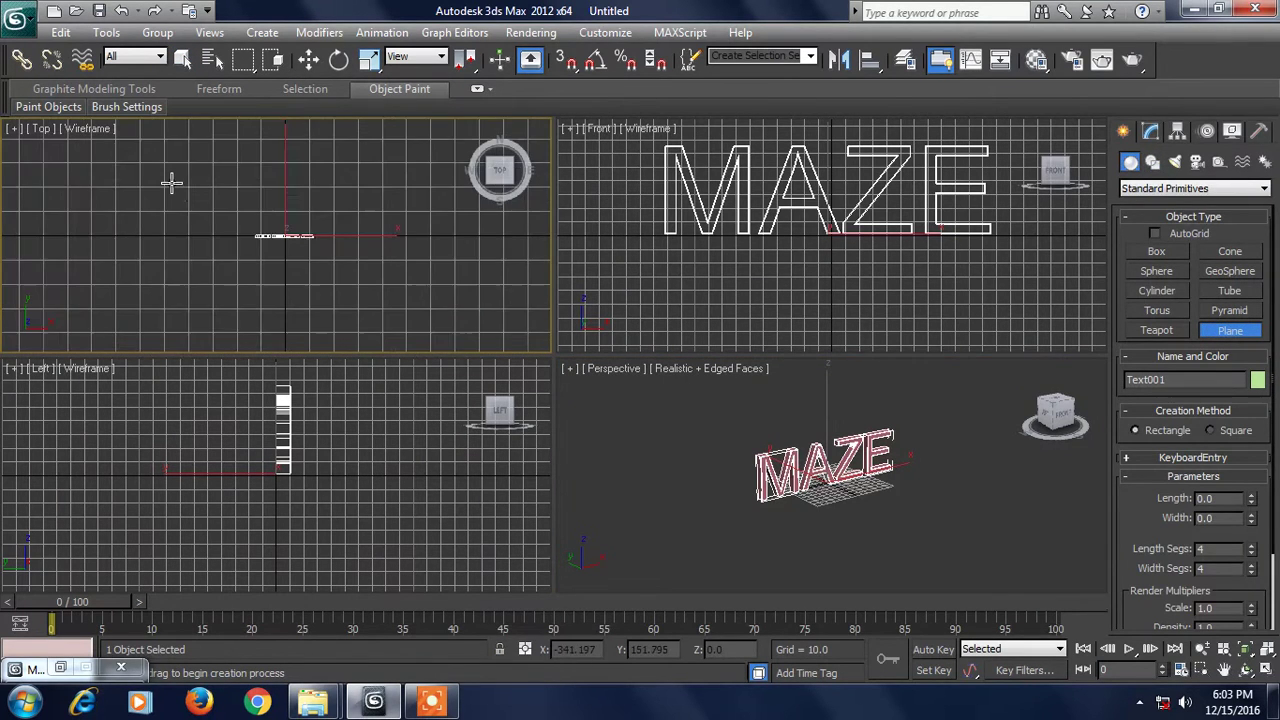
{"action": "left_click_drag", "start_coordinate": [163, 158], "coordinate": [390, 320]}
{"action": "key", "text": "w"}
{"action": "left_click_drag", "start_coordinate": [280, 166], "coordinate": [276, 106]}
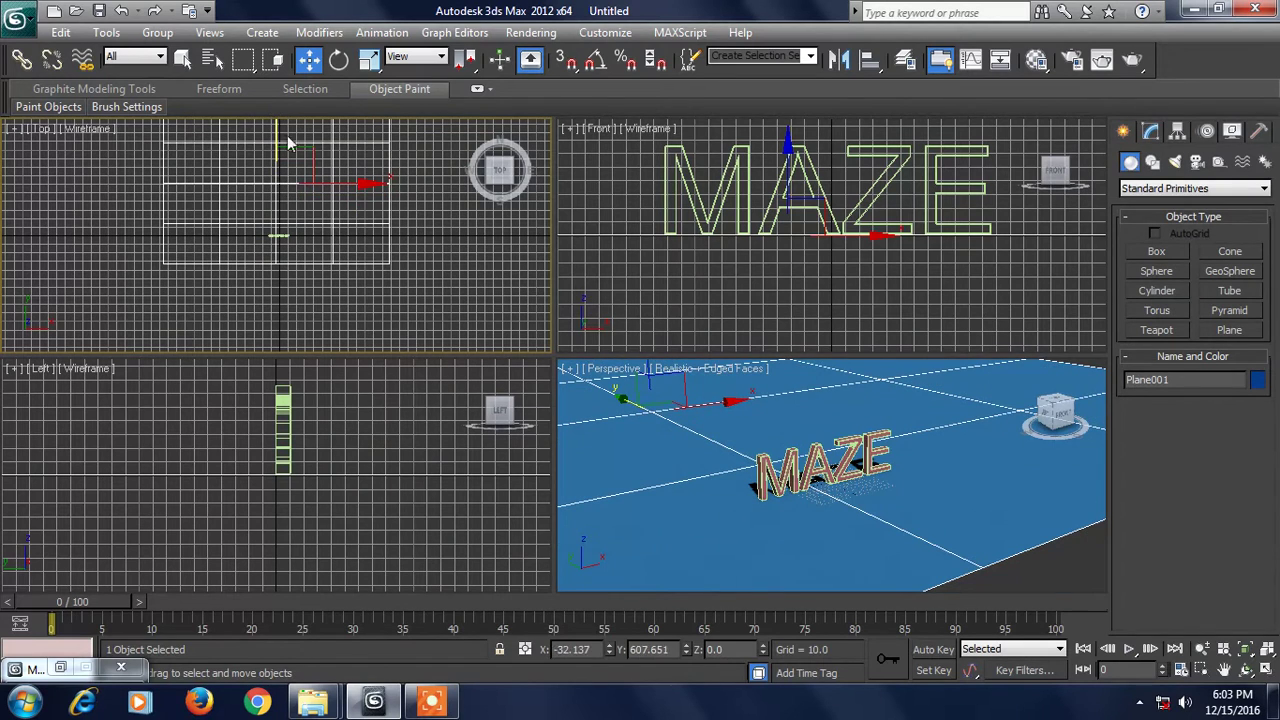
{"action": "mouse_move", "coordinate": [334, 187]}
{"action": "left_mouse_down"}
{"action": "mouse_move", "coordinate": [366, 187]}
{"action": "mouse_move", "coordinate": [326, 192]}
{"action": "left_mouse_up"}
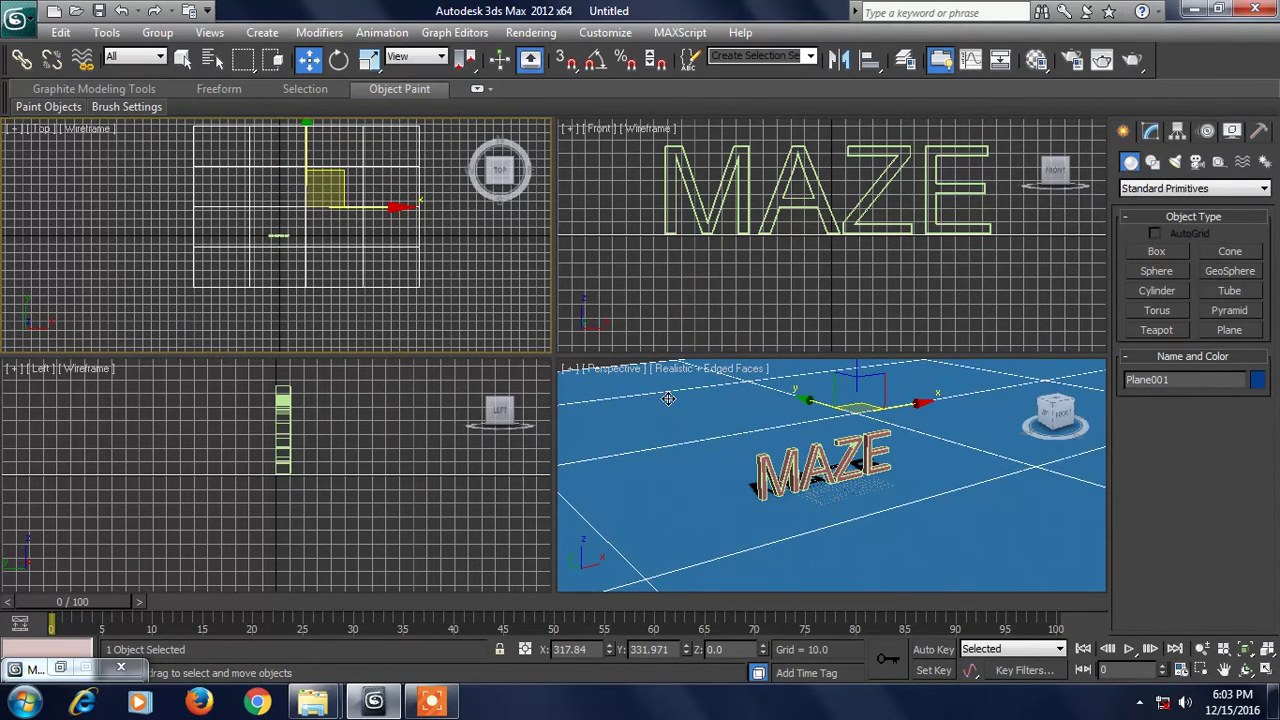
- Set the plane's Length to 4553.736 and Width to 7224.231, then maximize Perspective
{"action": "right_click", "coordinate": [731, 411]}
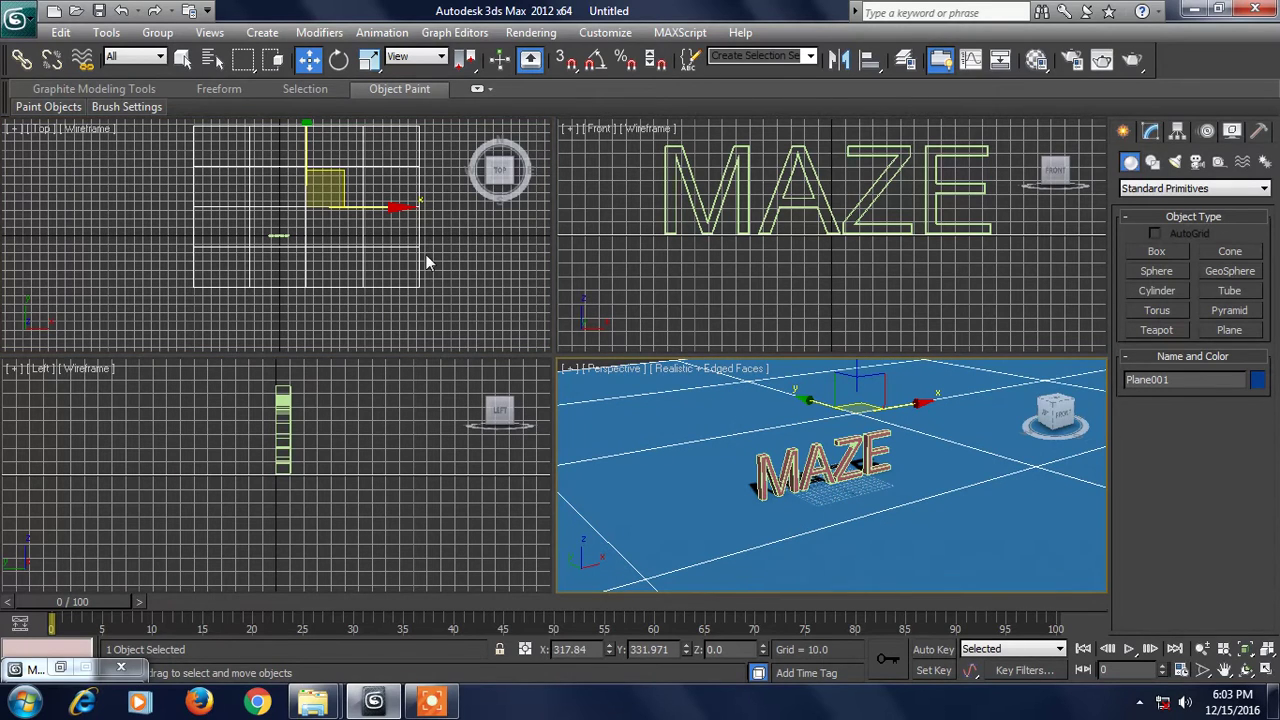
{"action": "left_click", "coordinate": [1151, 132]}
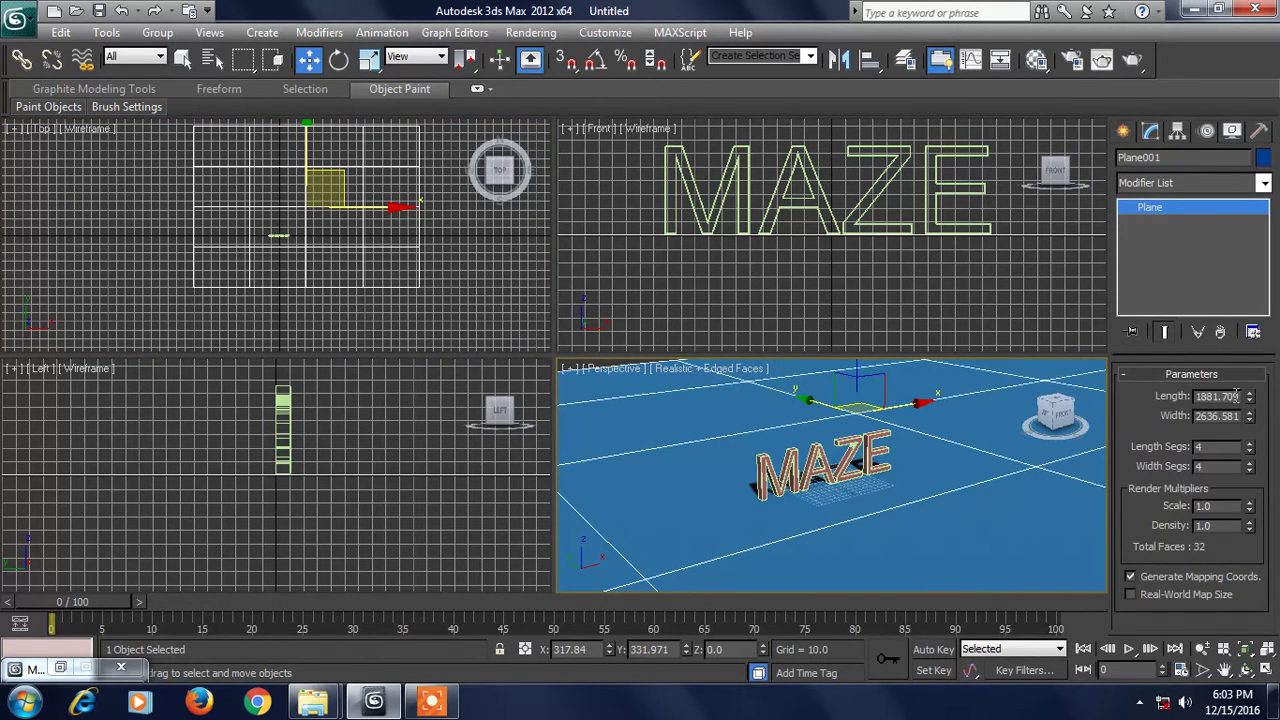
{"action": "left_click_drag", "start_coordinate": [1249, 400], "coordinate": [1256, 233]}
{"action": "left_click_drag", "start_coordinate": [1249, 416], "coordinate": [1277, 240]}
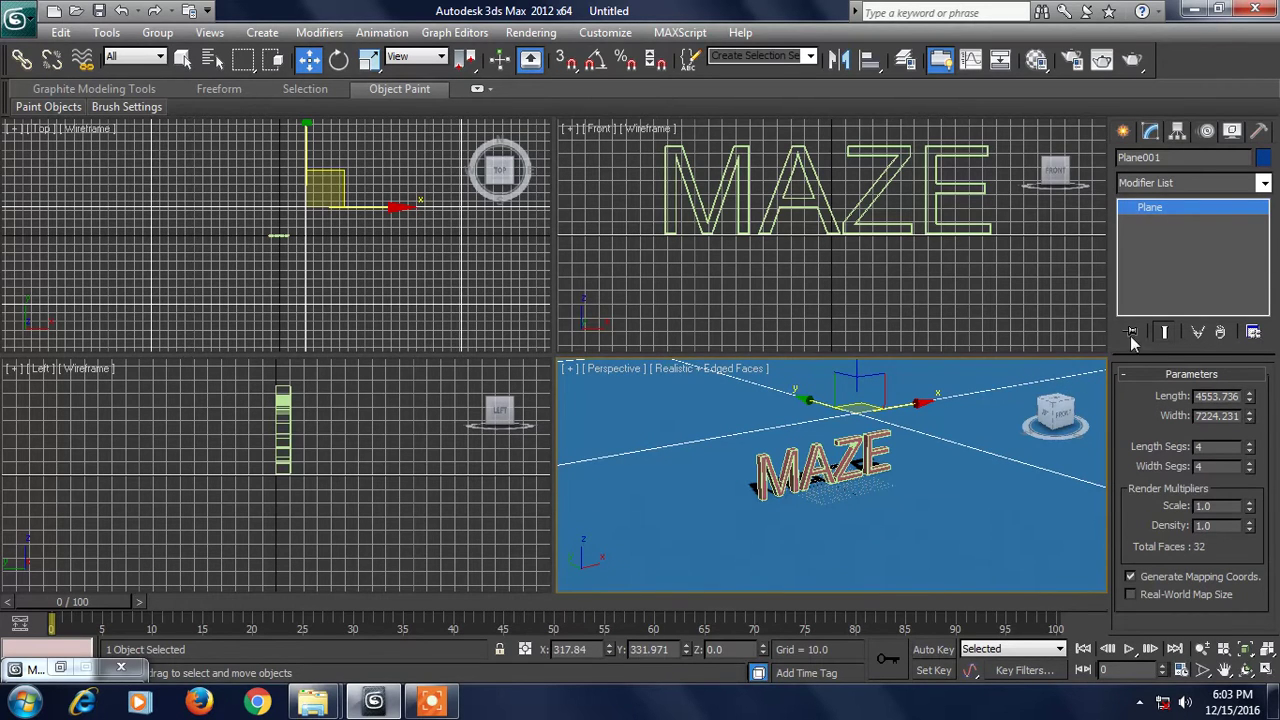
{"action": "key", "text": "alt+w"}
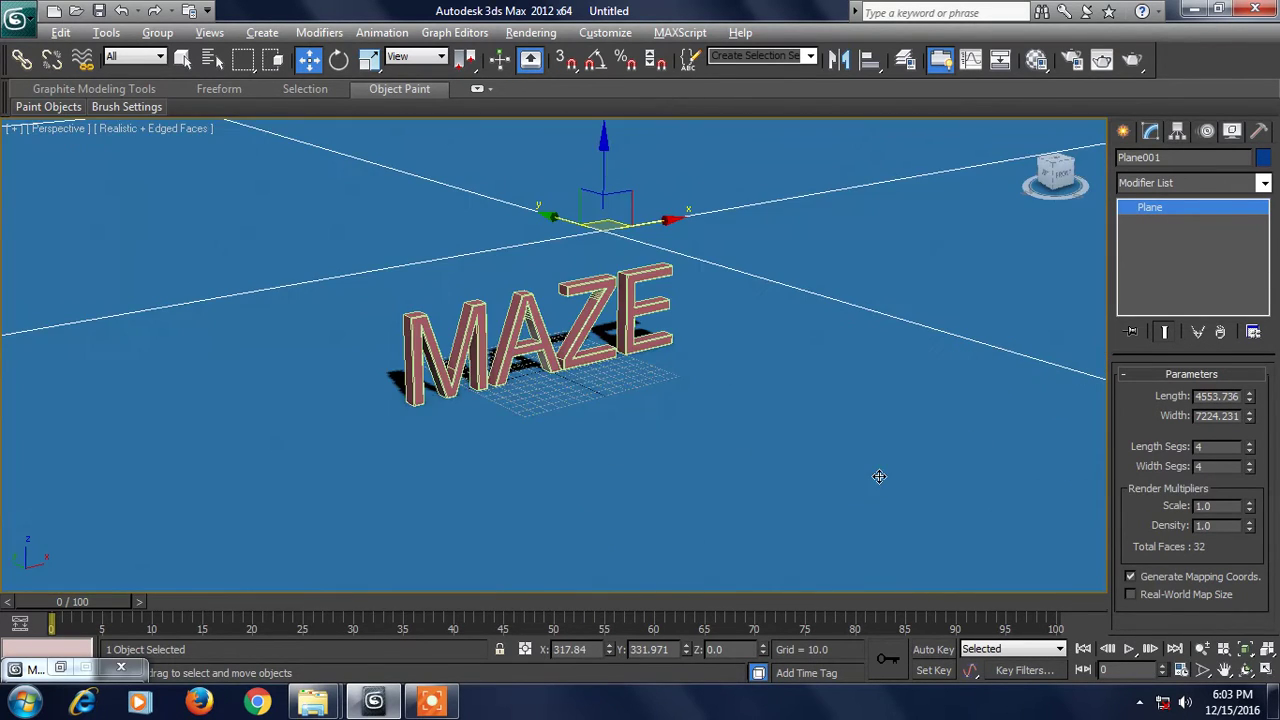
{"action": "key", "text": "m"}
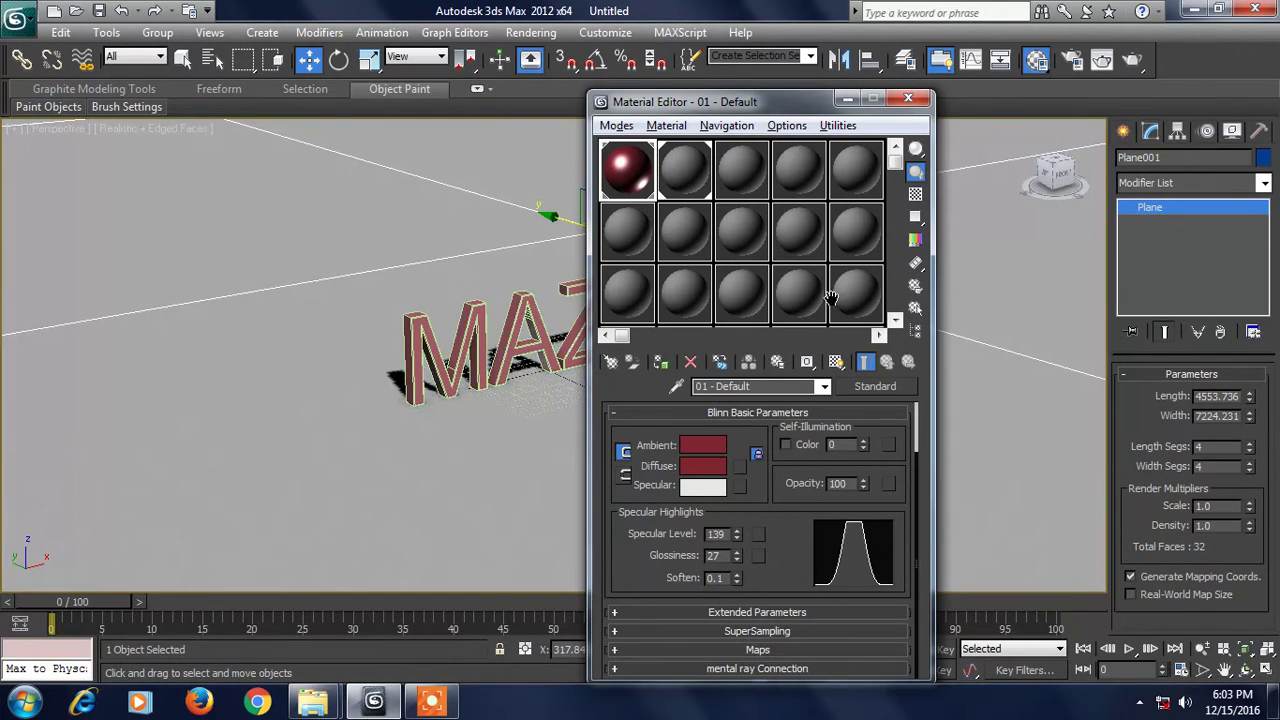
- Assign a Raytrace map to the Reflection channel of a fresh material slot
{"action": "left_click_drag", "start_coordinate": [763, 102], "coordinate": [852, 42]}
{"action": "left_click", "coordinate": [773, 110]}
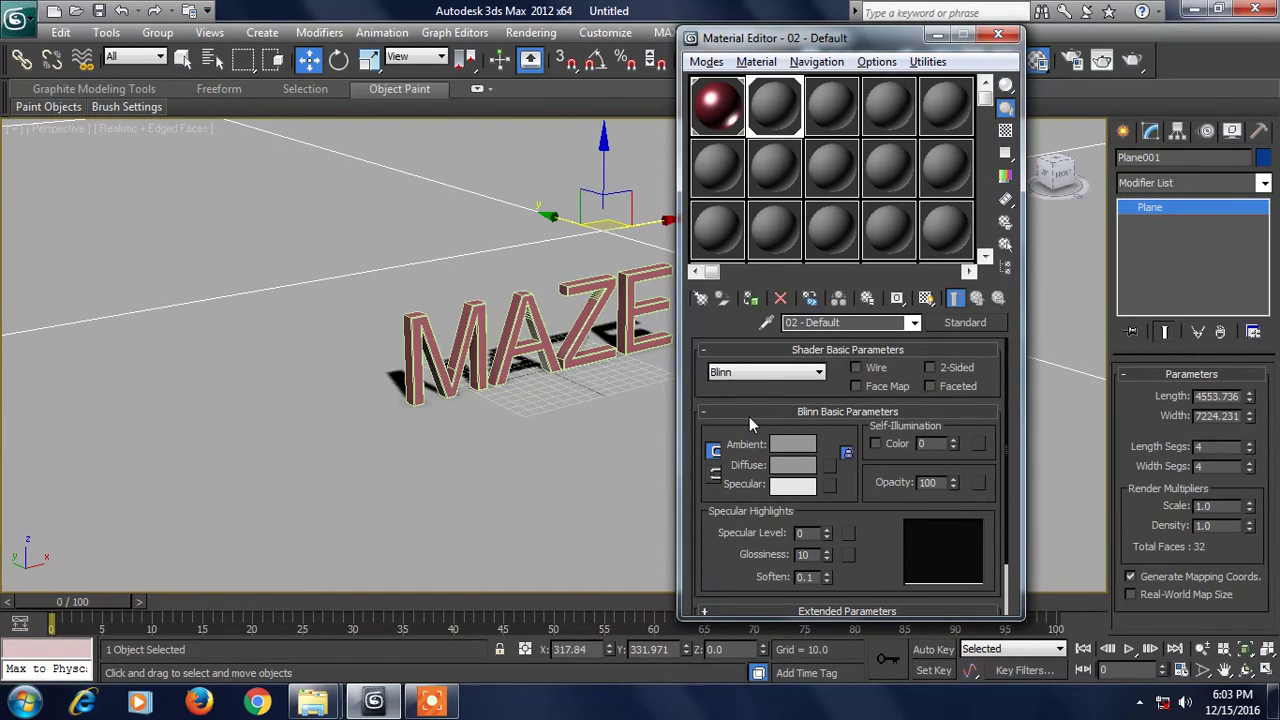
{"action": "scroll", "coordinate": [752, 389], "scroll_direction": "down", "scroll_amount": 2}
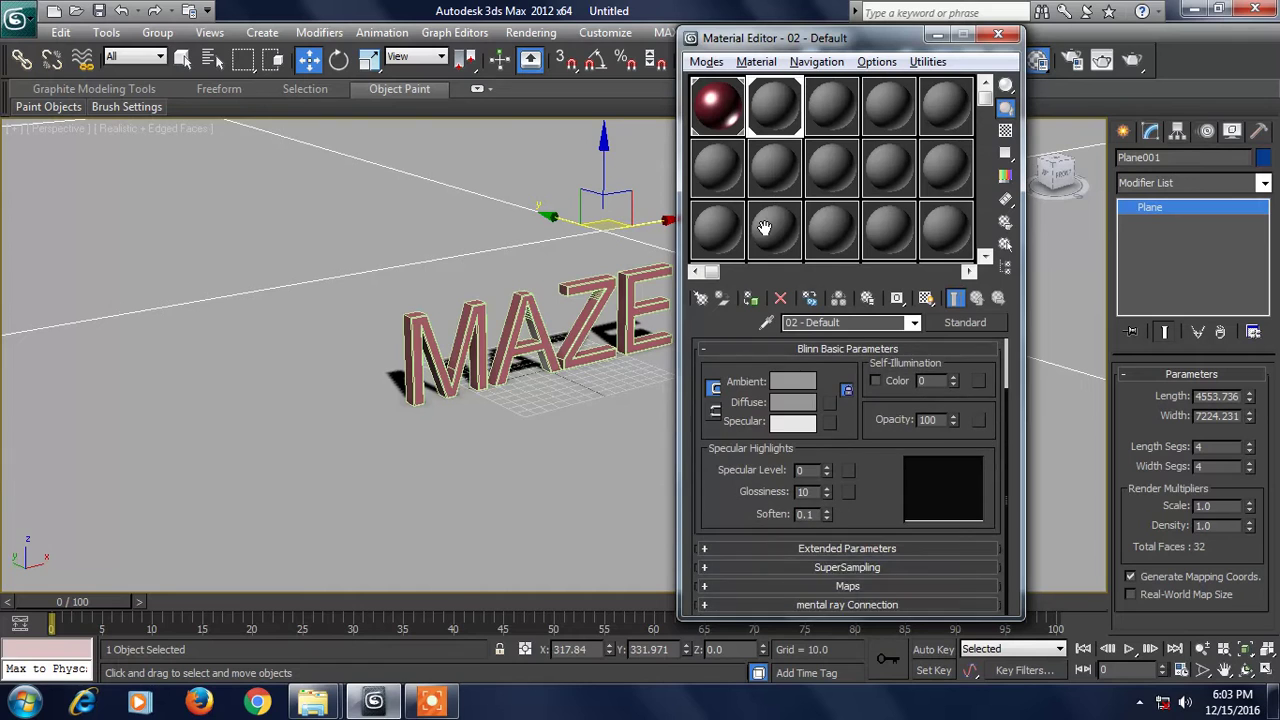
{"action": "left_click", "coordinate": [862, 589]}
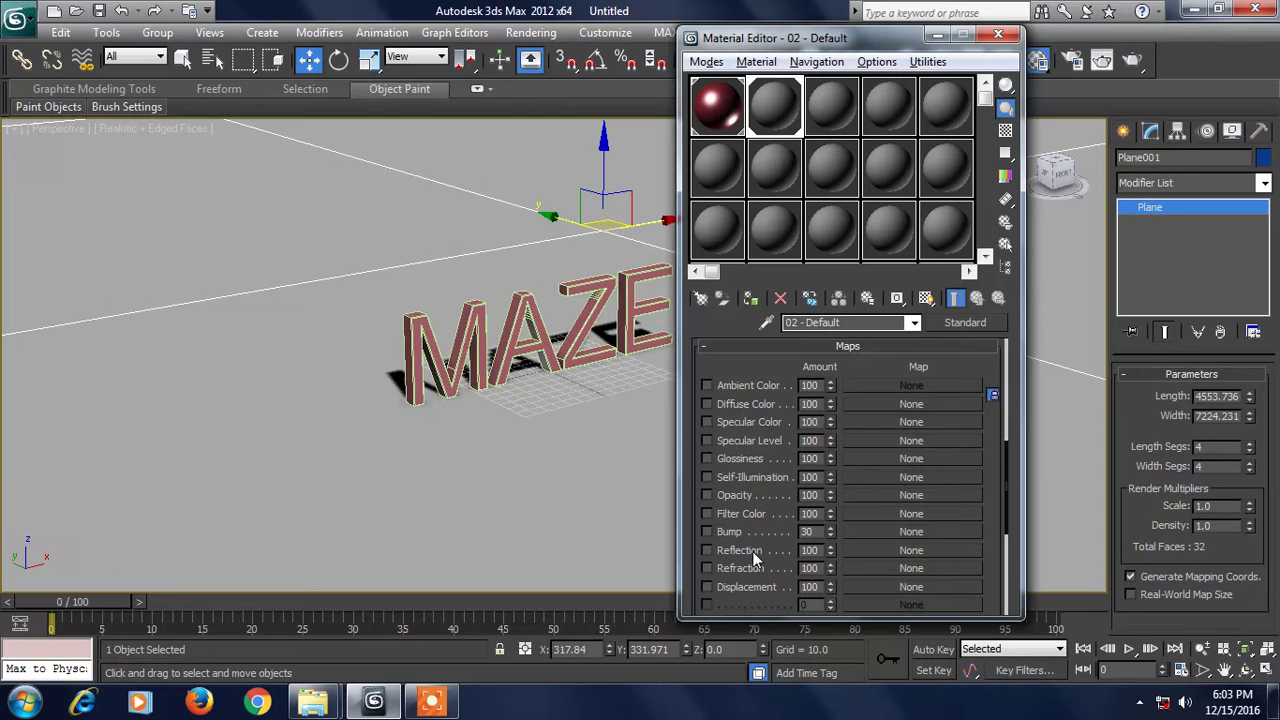
{"action": "left_click", "coordinate": [890, 551]}
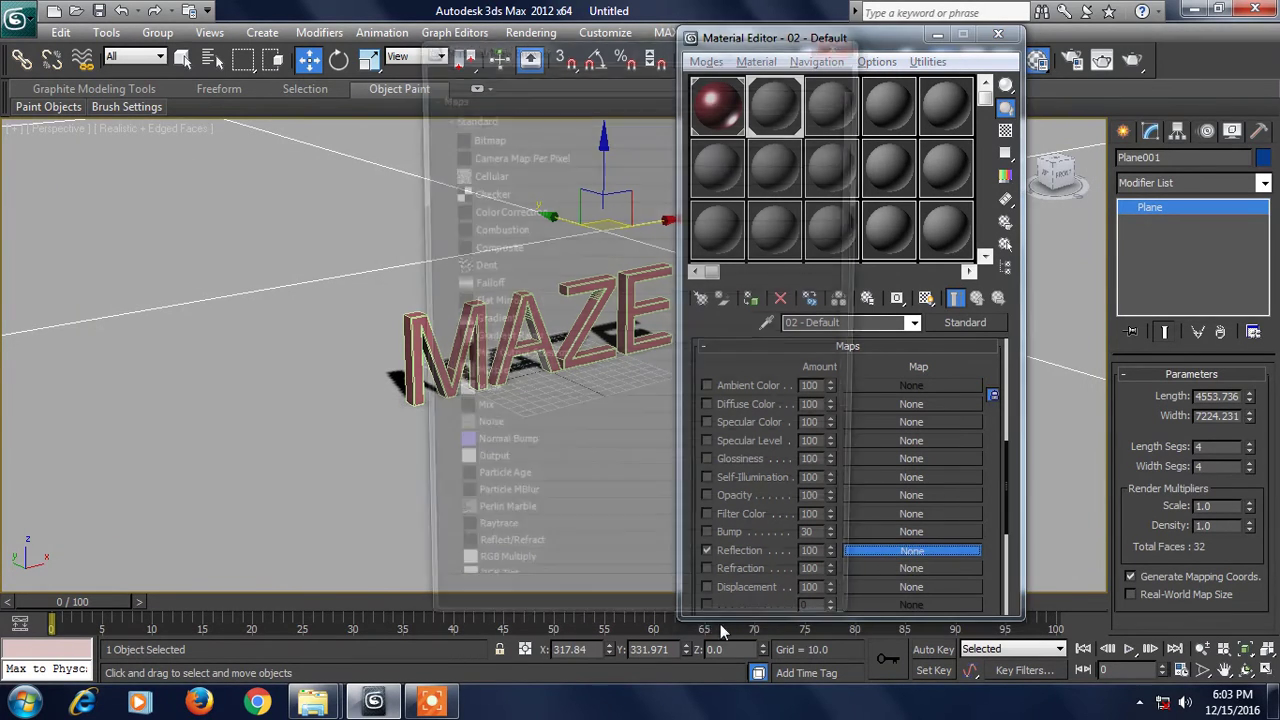
{"action": "scroll", "coordinate": [500, 419], "scroll_direction": "down", "scroll_amount": 2}
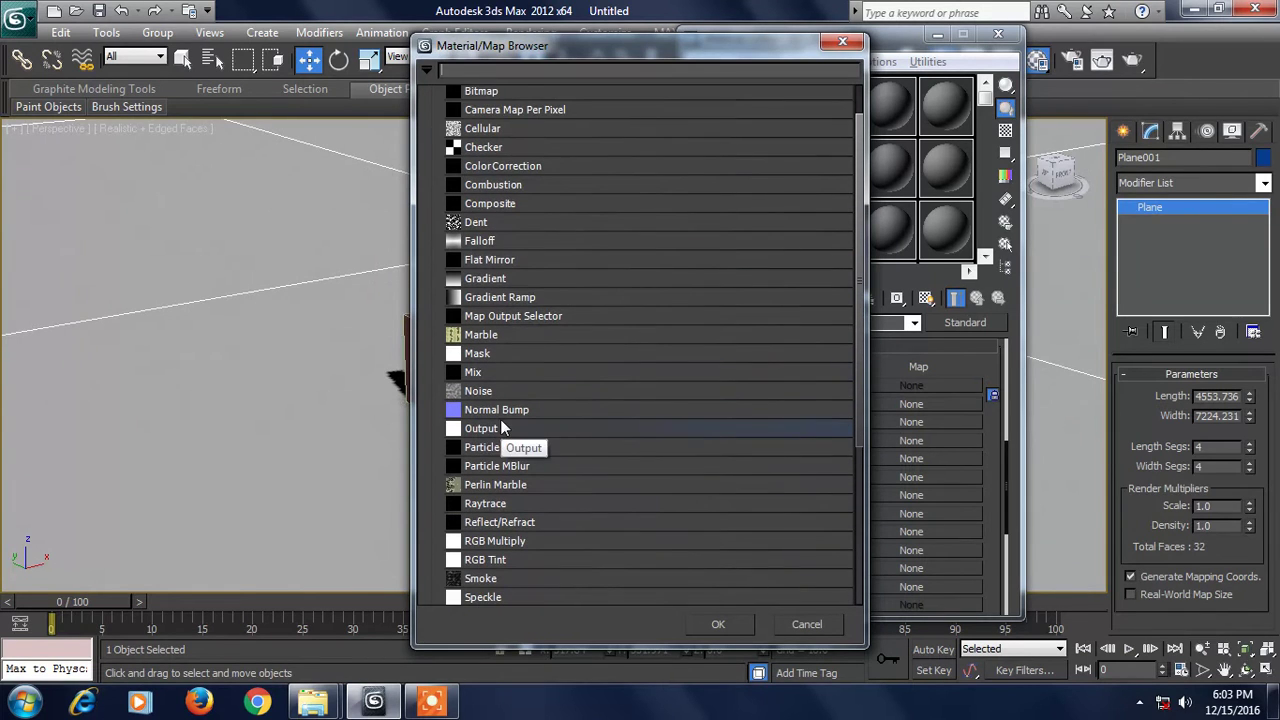
{"action": "left_click", "coordinate": [488, 505]}
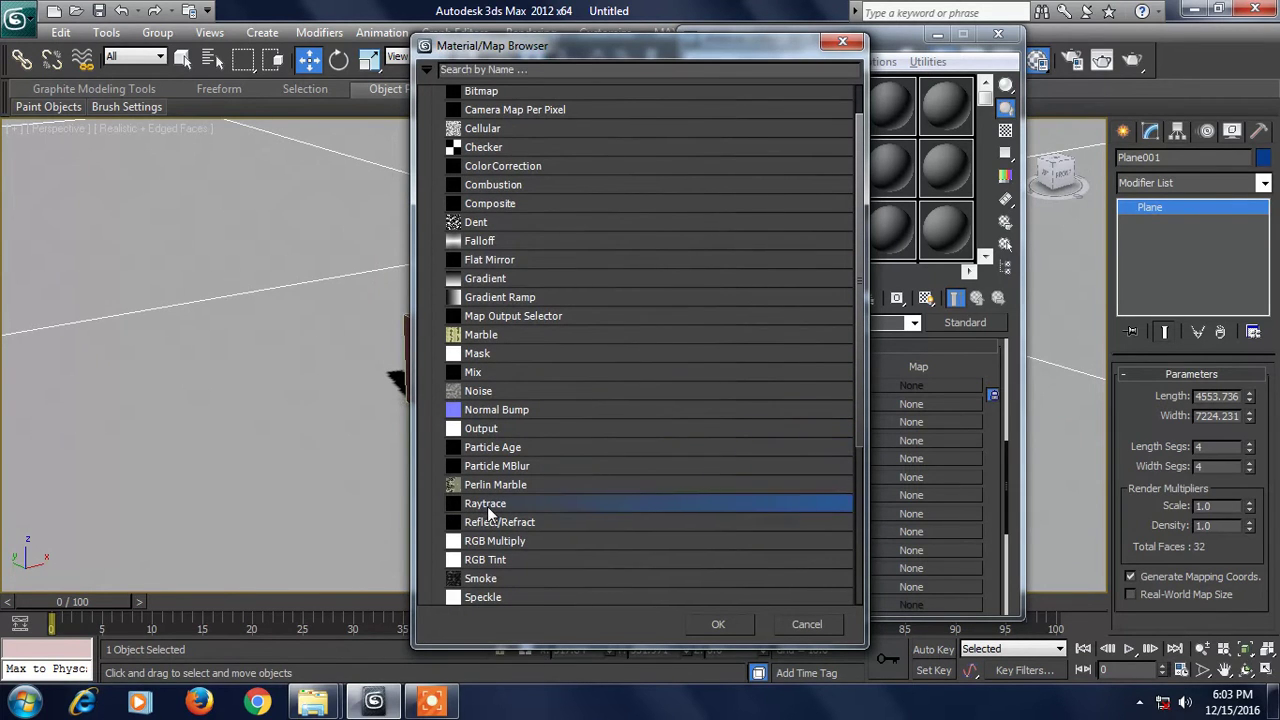
{"action": "left_click", "coordinate": [716, 625]}
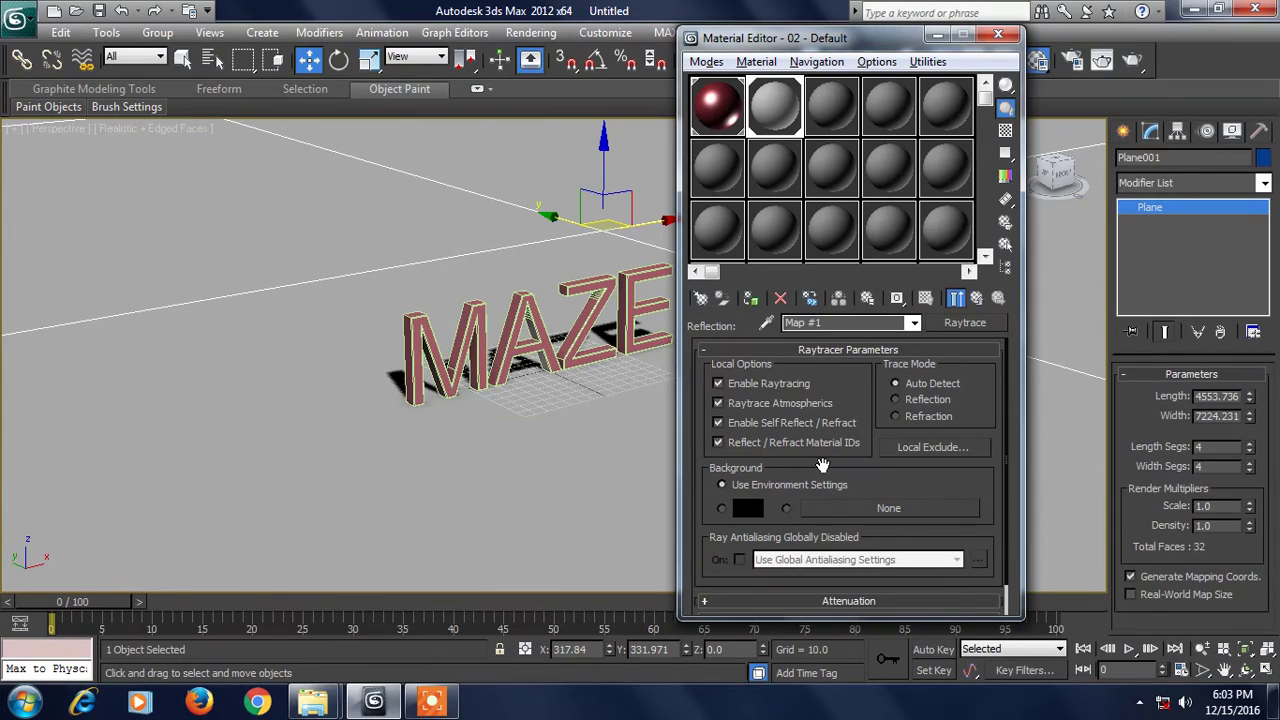
- Lower the material's Reflection amount from 100 to 12
{"action": "left_click", "coordinate": [985, 297]}
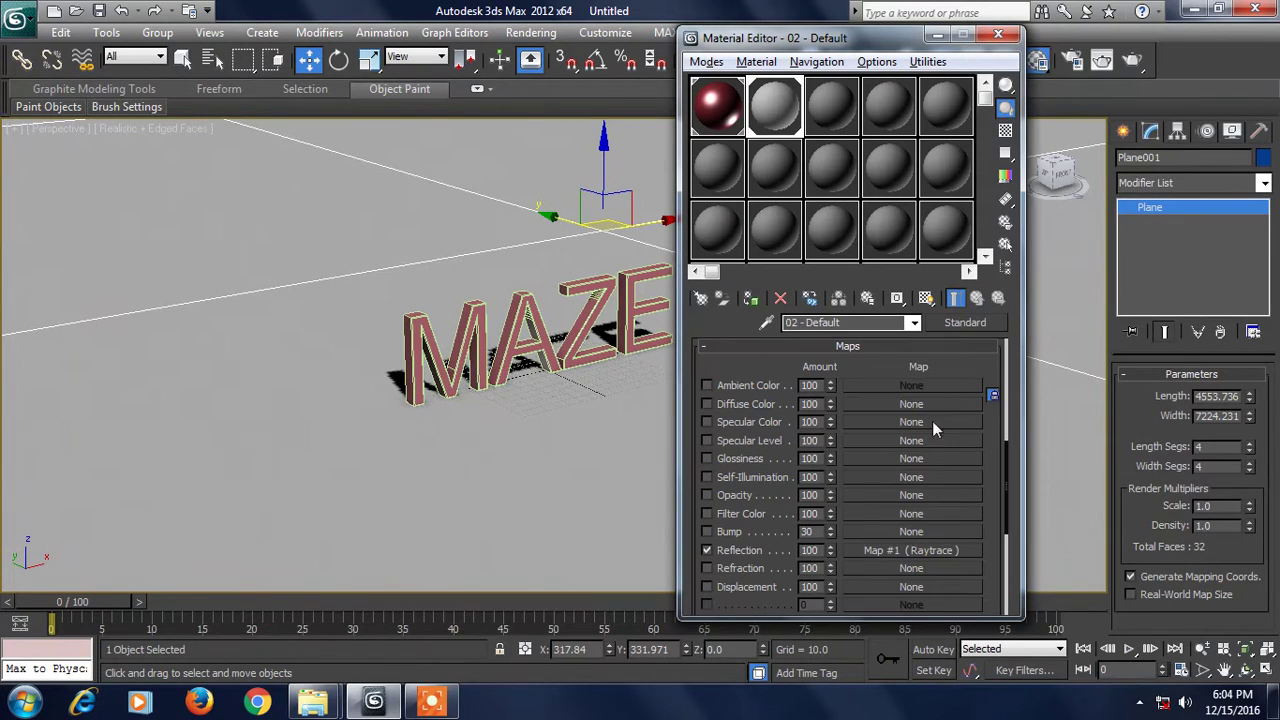
{"action": "left_click_drag", "start_coordinate": [811, 550], "coordinate": [781, 561]}
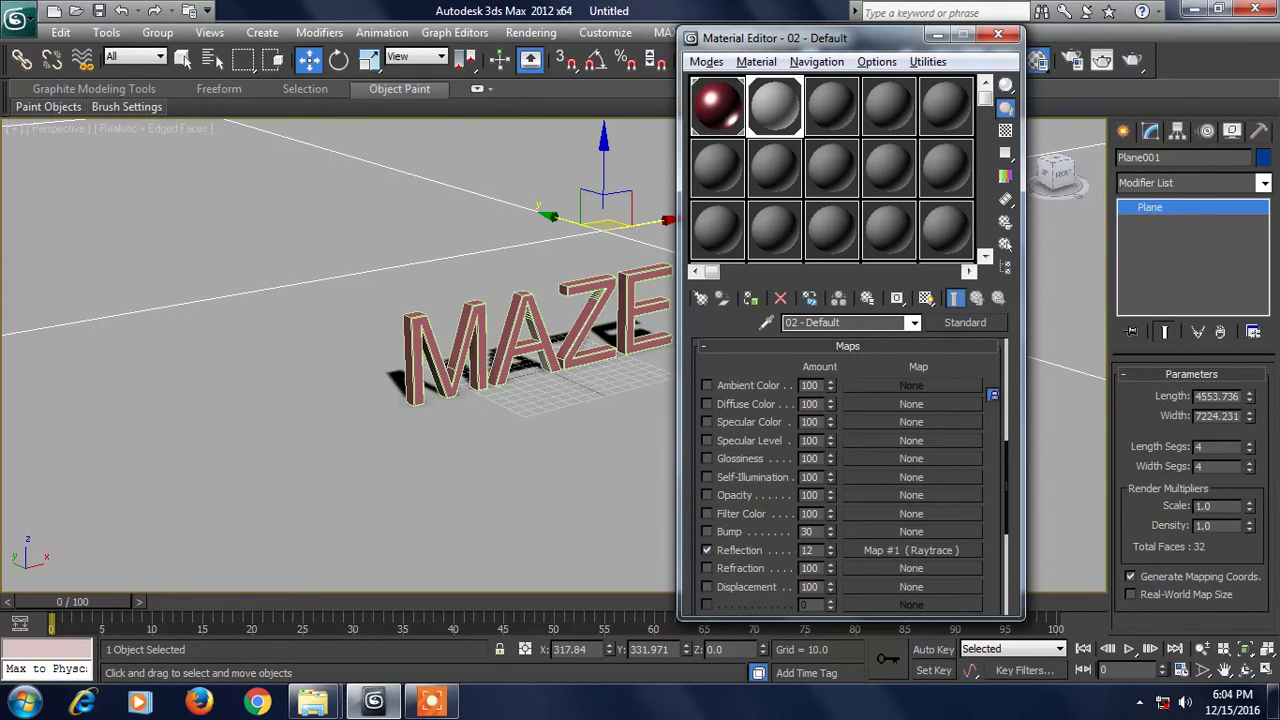
{"action": "key", "text": "Return"}
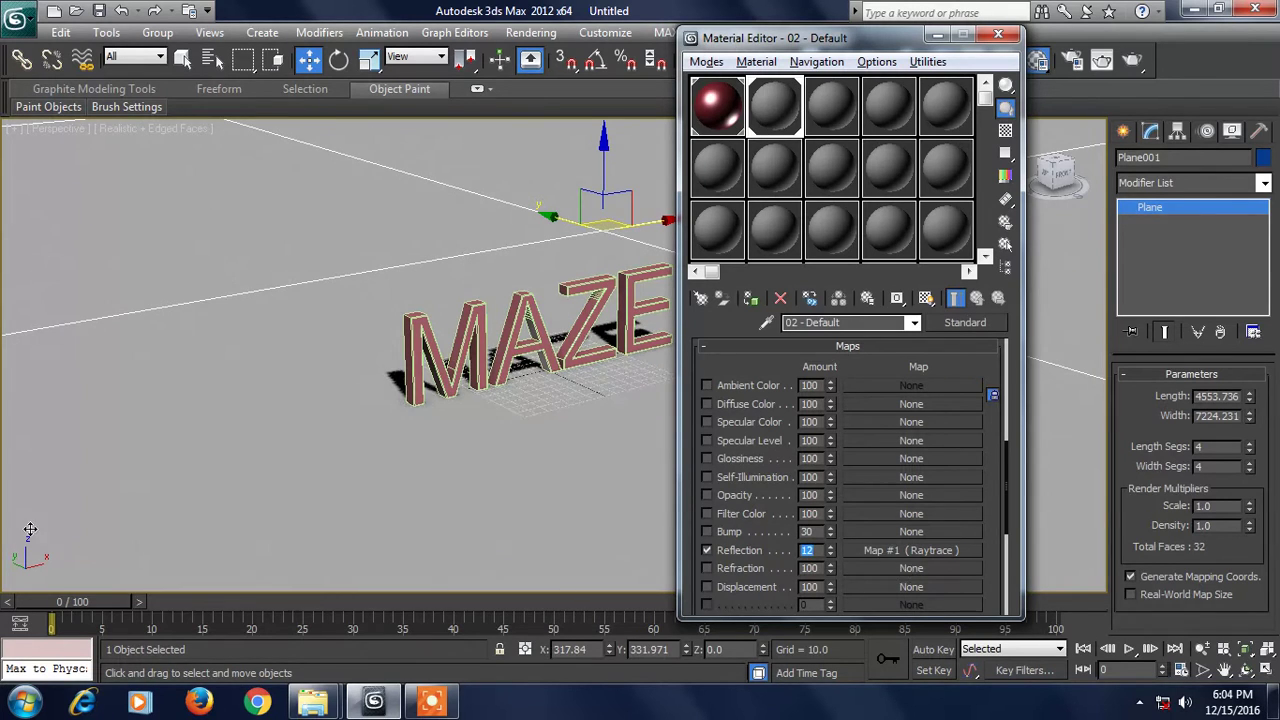
{"action": "middle_click_drag", "start_coordinate": [526, 397], "coordinate": [441, 411], "text": "alt"}
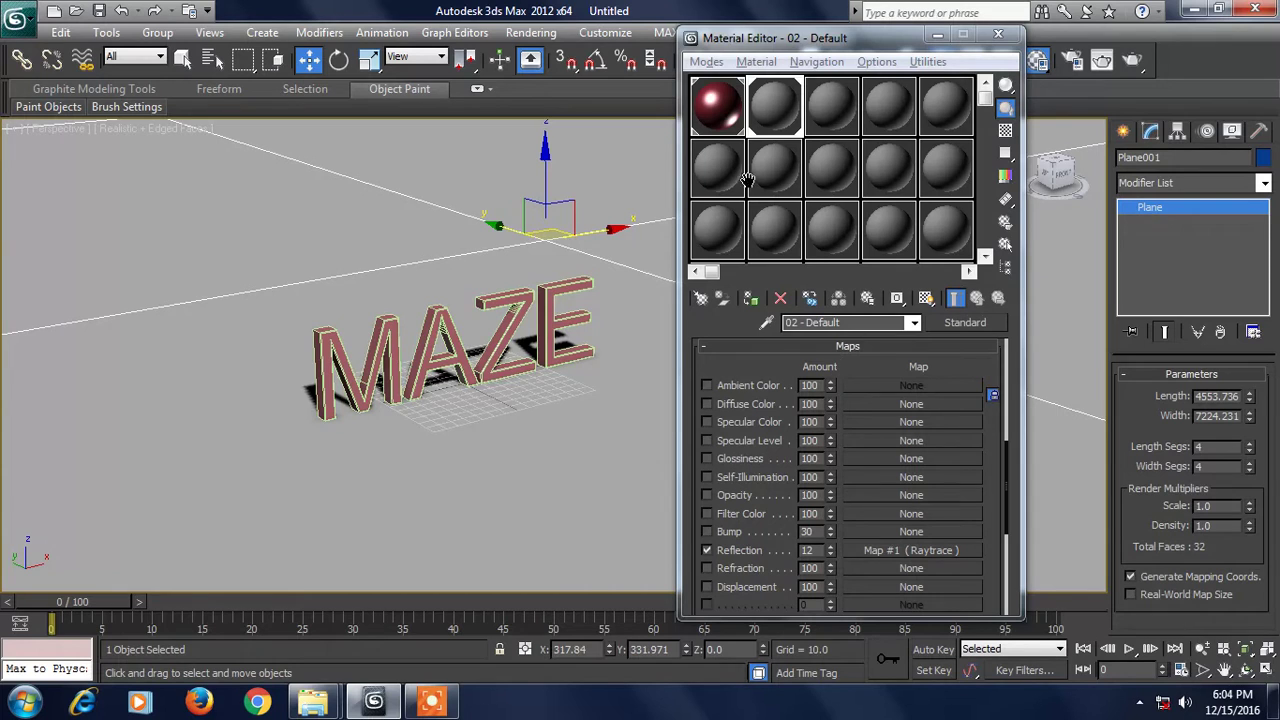
{"action": "left_click", "coordinate": [778, 118]}
- Create a standard Omni light above the MAZE text in the Front viewport
{"action": "left_click", "coordinate": [936, 36]}
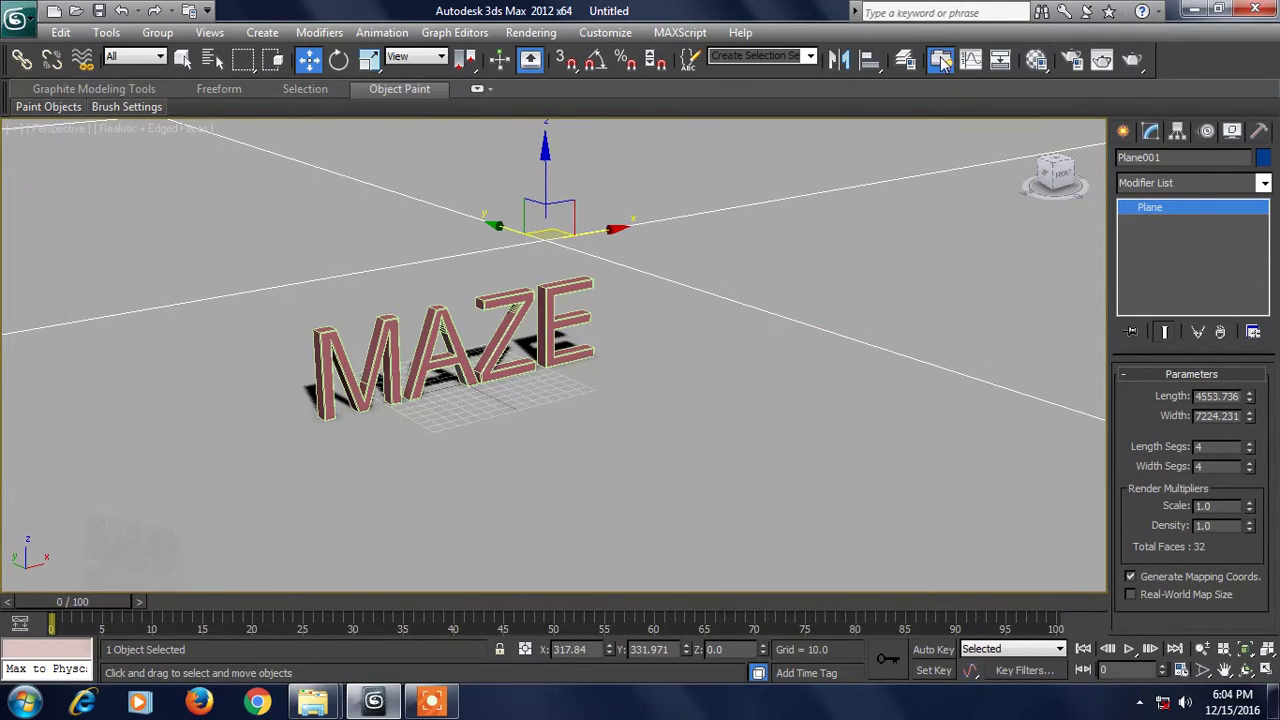
{"action": "left_click", "coordinate": [1124, 133]}
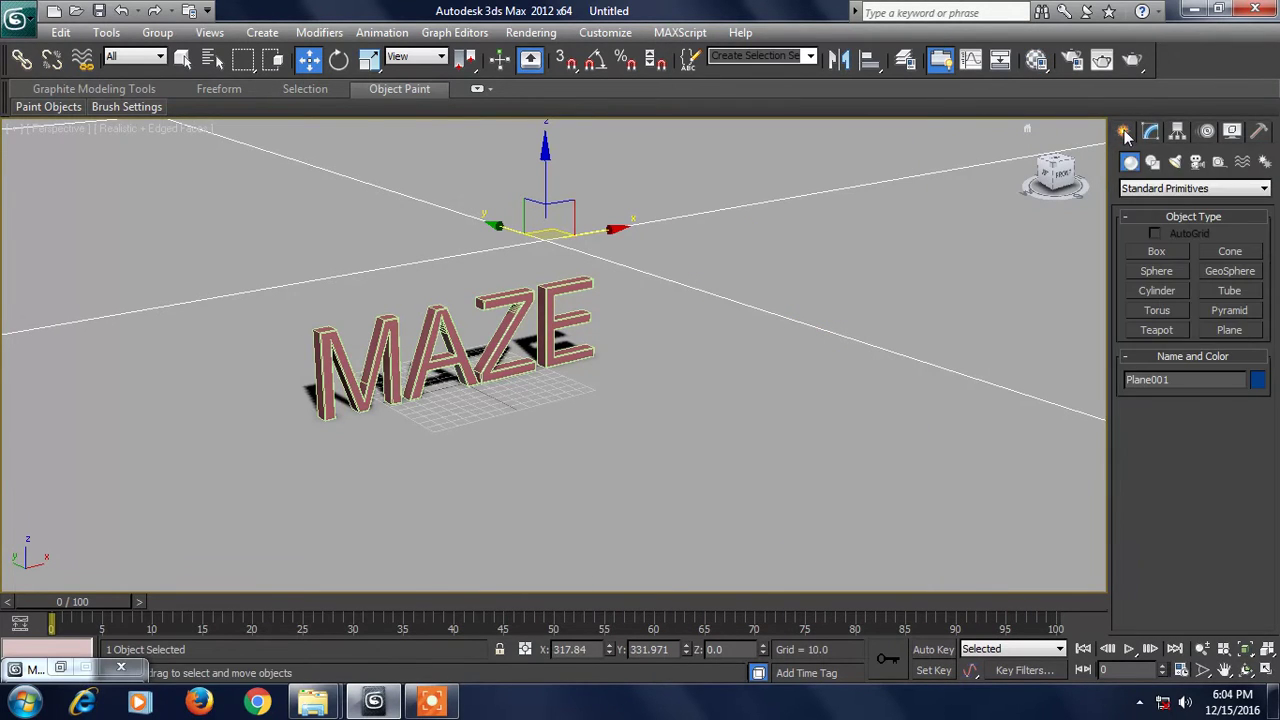
{"action": "left_click", "coordinate": [1177, 163]}
{"action": "left_click", "coordinate": [1173, 190]}
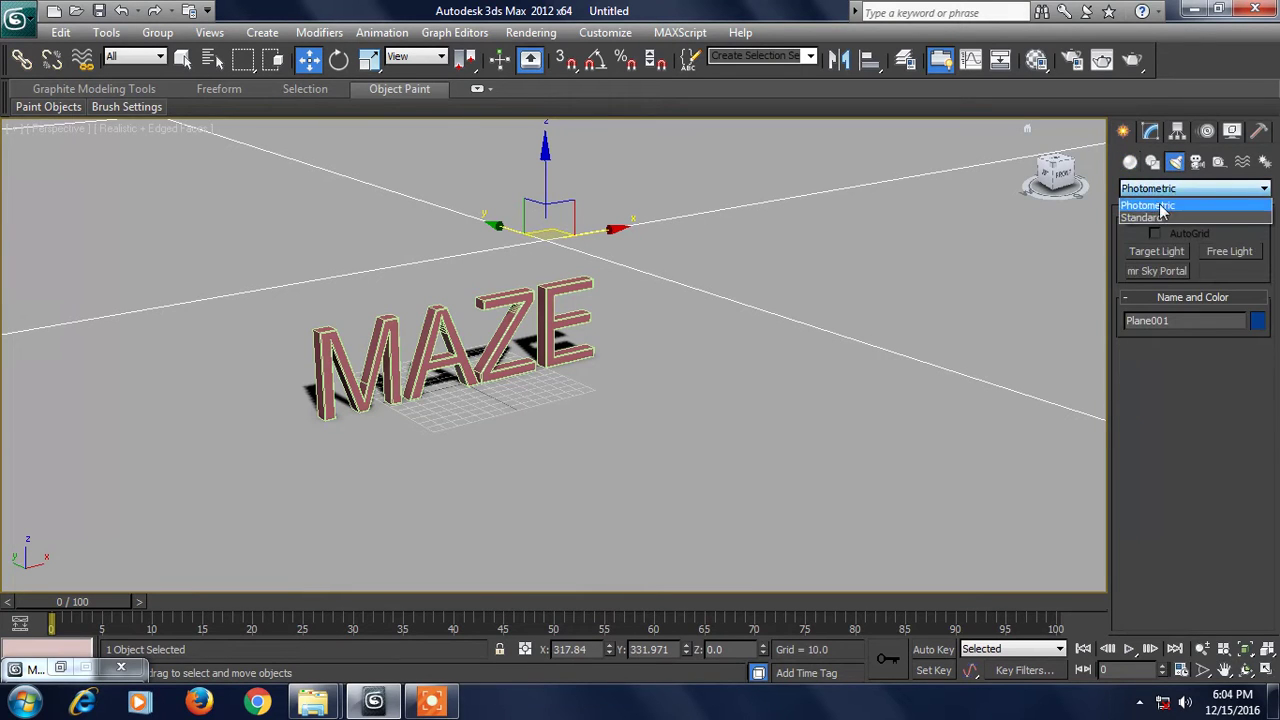
{"action": "left_click", "coordinate": [1162, 216]}
{"action": "left_click", "coordinate": [1163, 294]}
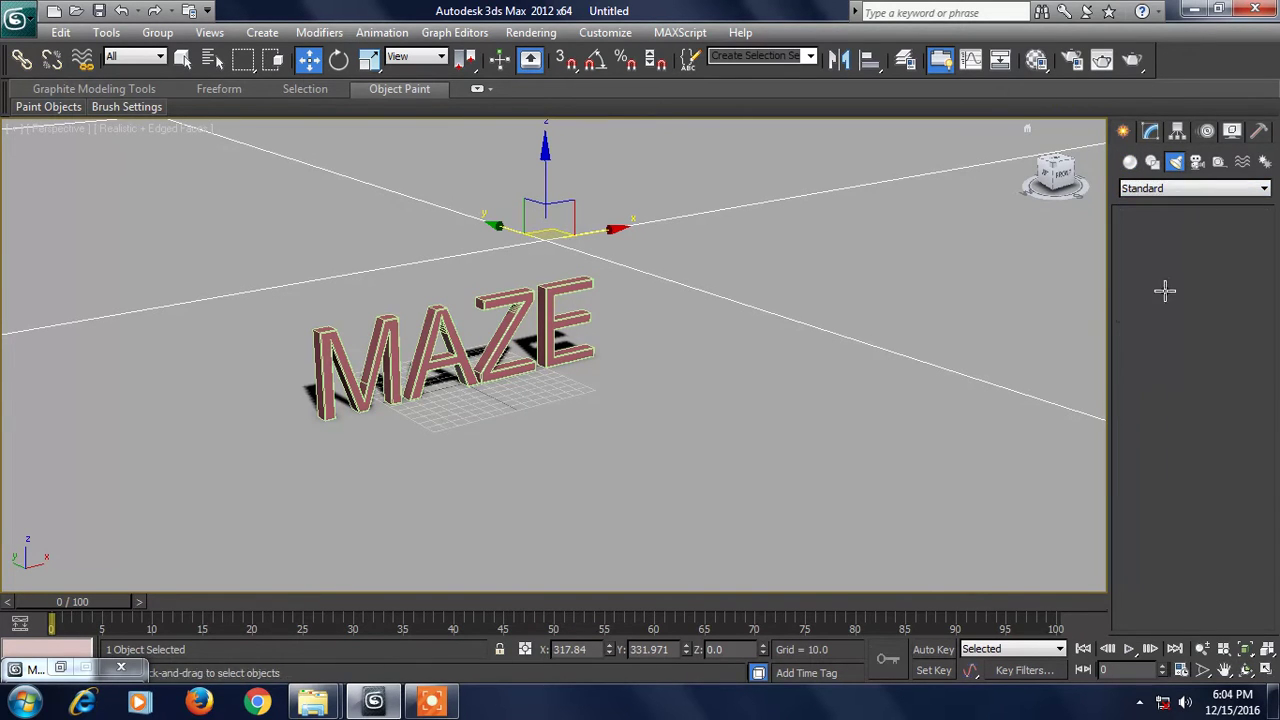
{"action": "key", "text": "alt+w"}
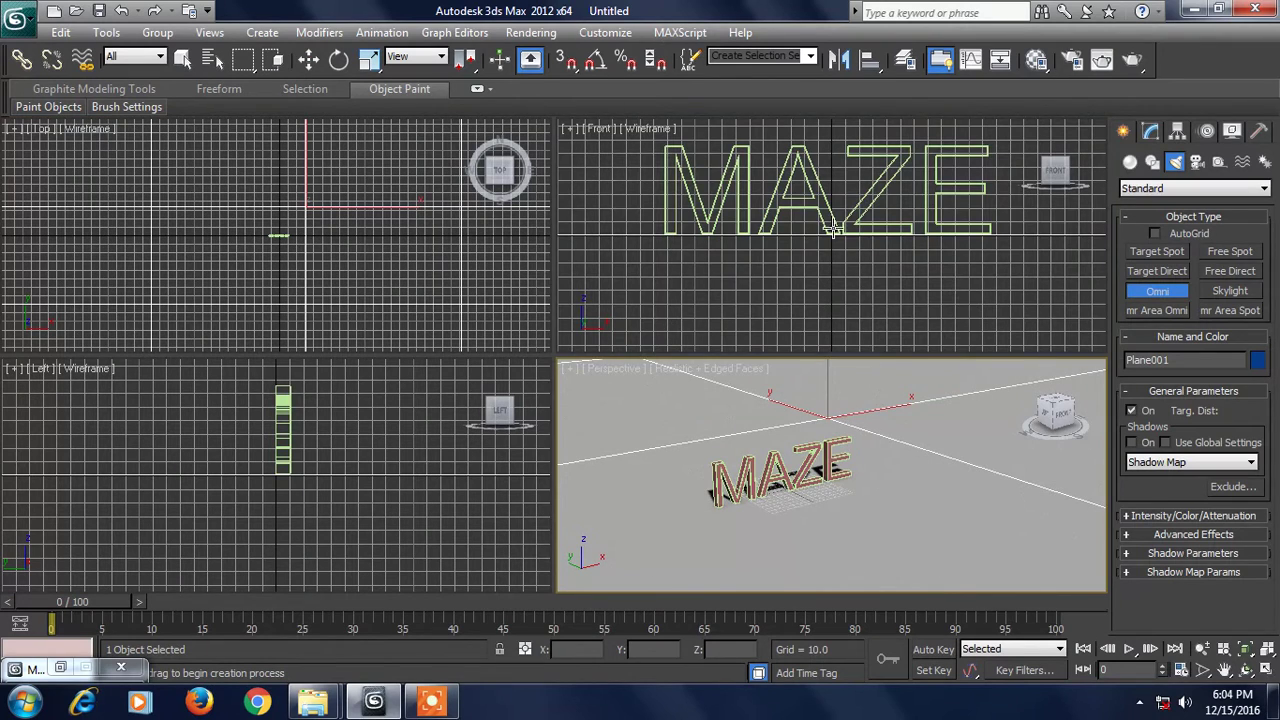
{"action": "right_click", "coordinate": [829, 277]}
{"action": "left_click_drag", "start_coordinate": [822, 147], "coordinate": [820, 167]}
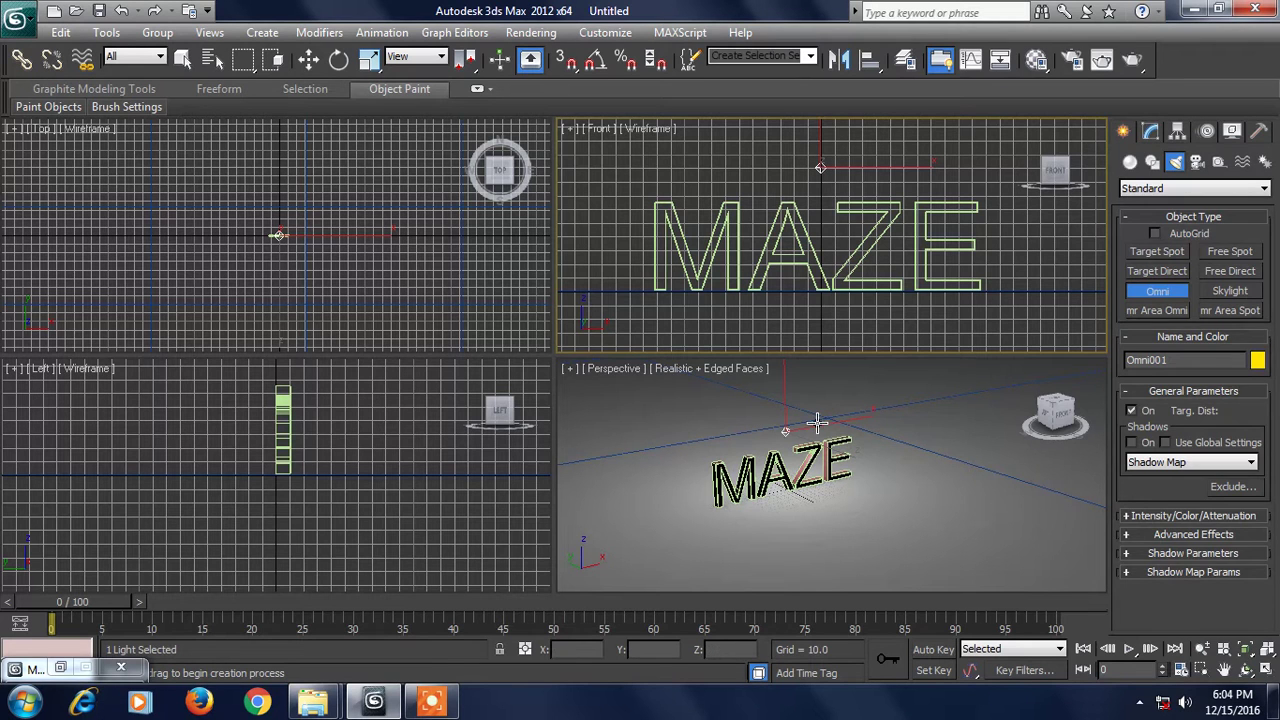
- Shift-clone the light as Omni002 and move both omni lights into position around the letters
{"action": "key", "text": "w"}
{"action": "left_click_drag", "start_coordinate": [842, 420], "coordinate": [900, 412]}
{"action": "mouse_move", "coordinate": [790, 407]}
{"action": "left_mouse_down"}
{"action": "mouse_move", "coordinate": [910, 425]}
{"action": "mouse_move", "coordinate": [745, 457]}
{"action": "mouse_move", "coordinate": [647, 404]}
{"action": "mouse_move", "coordinate": [687, 422]}
{"action": "mouse_move", "coordinate": [668, 397]}
{"action": "mouse_move", "coordinate": [680, 446]}
{"action": "left_mouse_up"}
{"action": "left_click", "coordinate": [640, 429]}
{"action": "left_click_drag", "start_coordinate": [745, 487], "coordinate": [708, 497]}
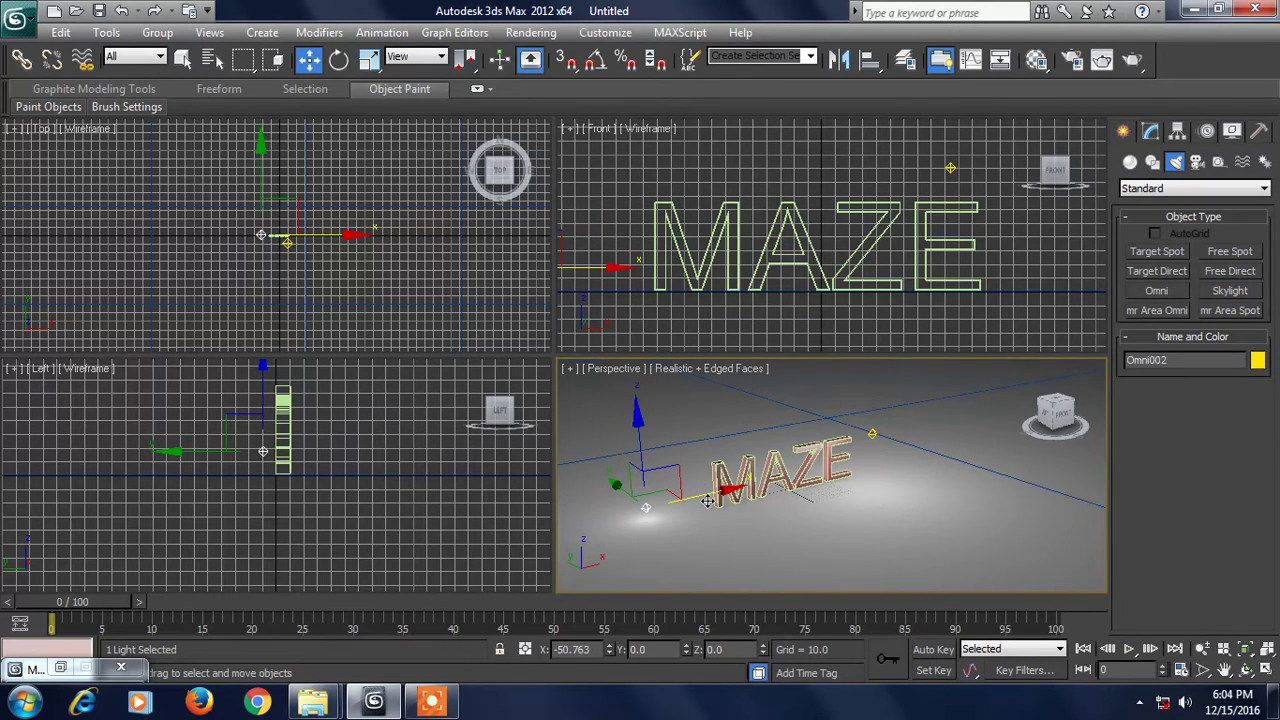
{"action": "left_click", "coordinate": [875, 434]}
{"action": "left_click_drag", "start_coordinate": [904, 428], "coordinate": [935, 428]}
{"action": "key", "text": "alt+w"}
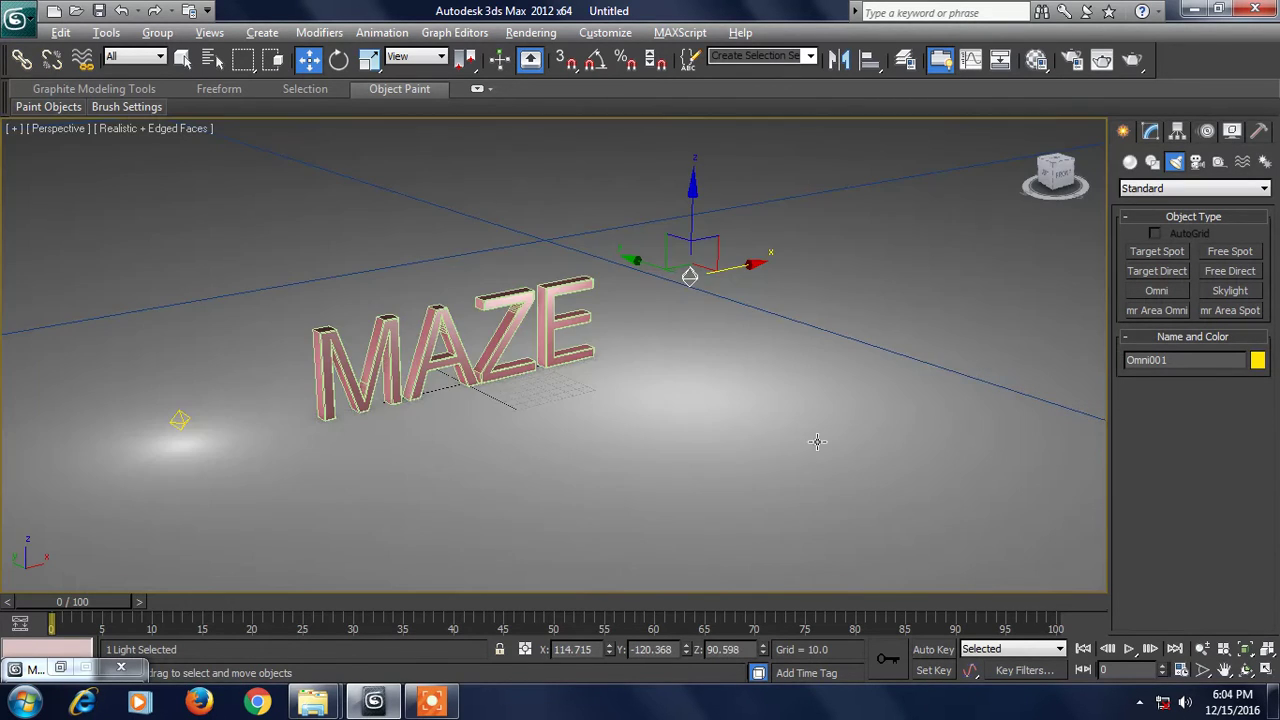
{"action": "middle_click_drag", "start_coordinate": [621, 383], "coordinate": [655, 381], "text": "alt"}
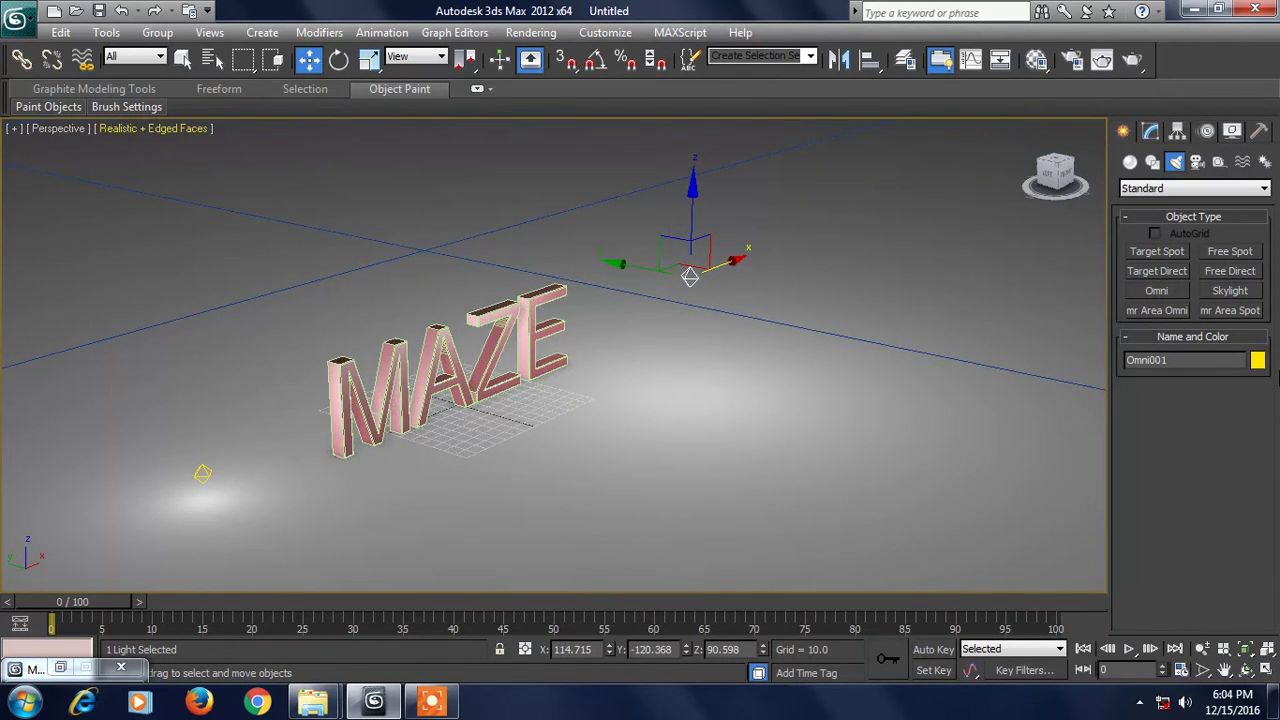
{"action": "left_click", "coordinate": [110, 129]}
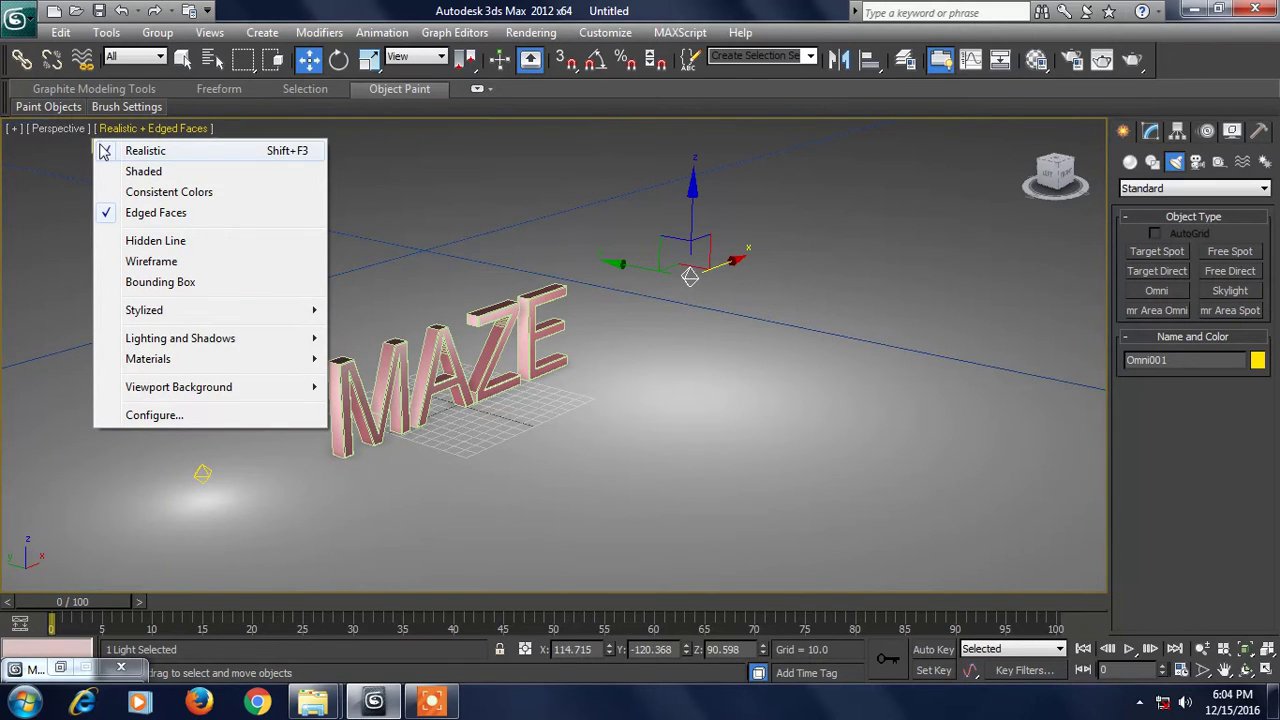
{"action": "left_click", "coordinate": [103, 151]}
{"action": "left_click", "coordinate": [106, 136]}
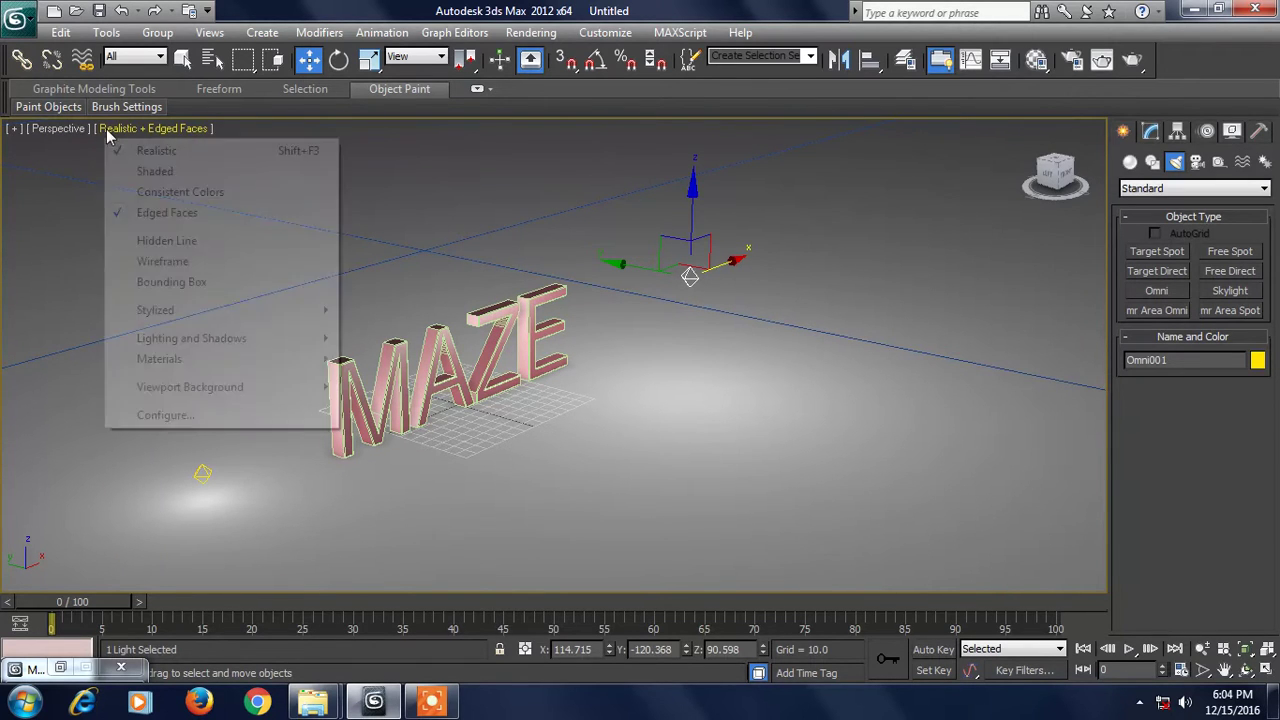
{"action": "left_click", "coordinate": [140, 148]}
{"action": "left_click", "coordinate": [118, 121]}
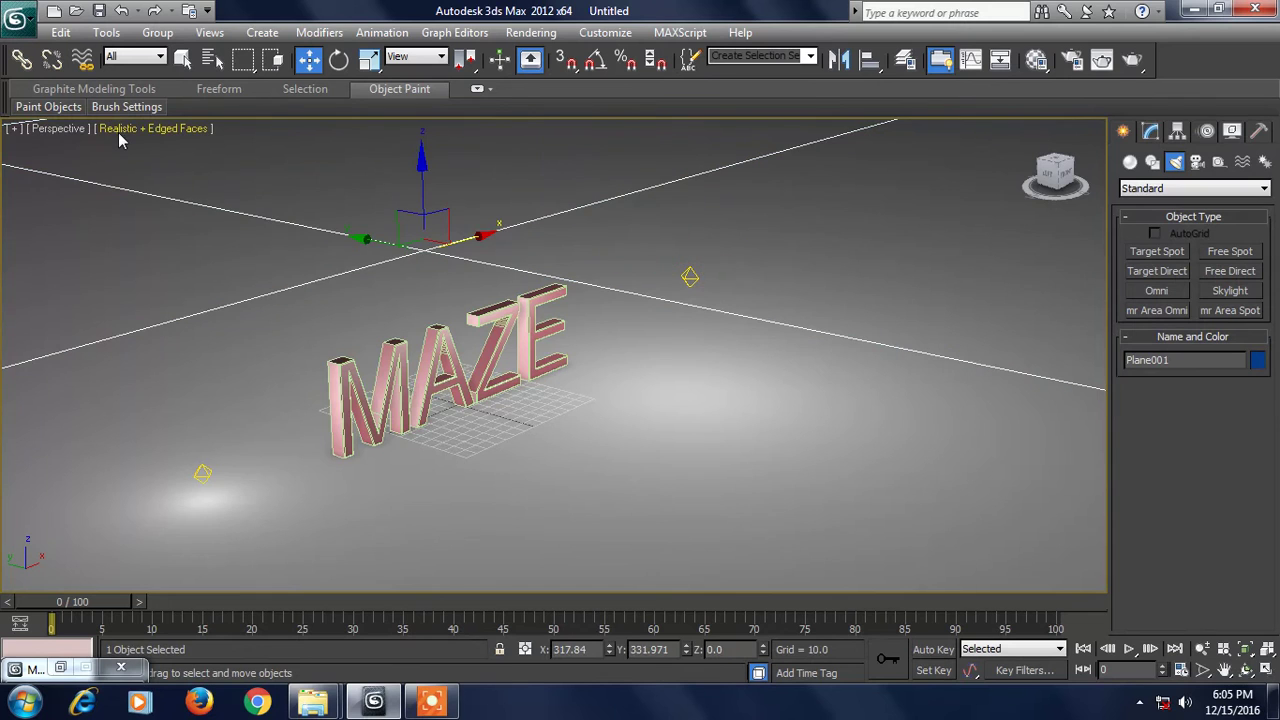
{"action": "left_click", "coordinate": [121, 129]}
{"action": "left_click", "coordinate": [130, 213]}
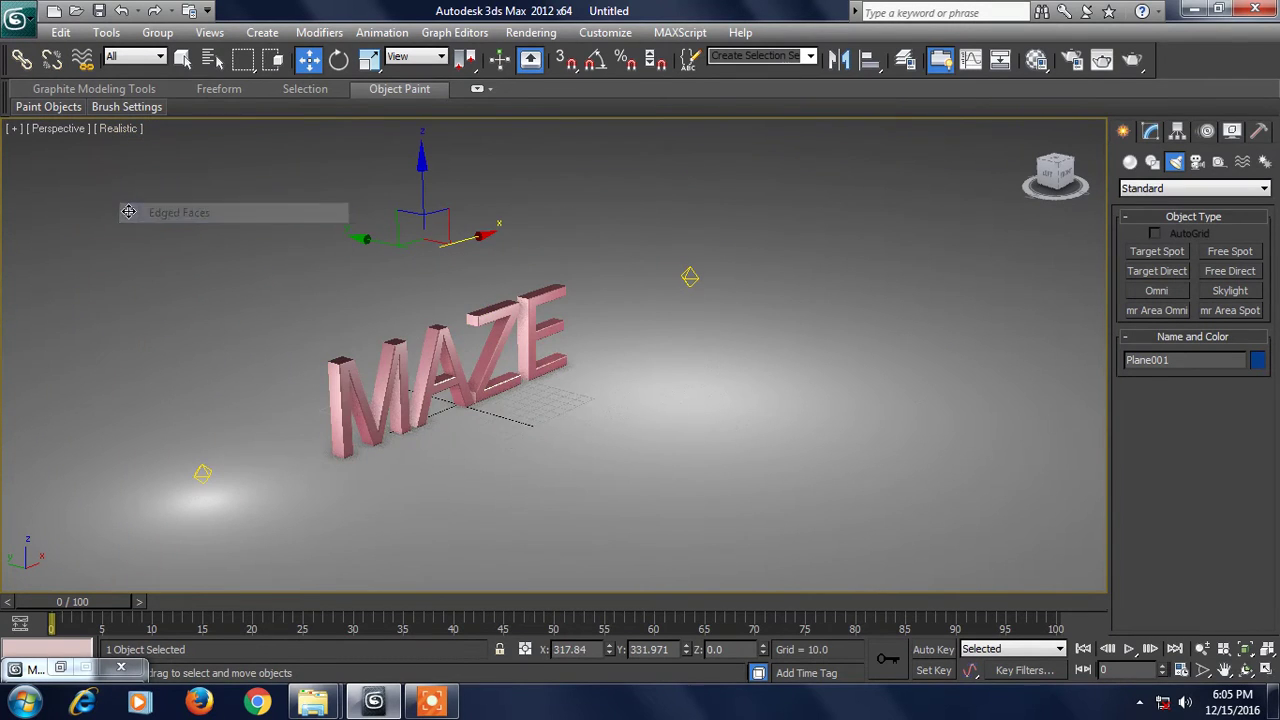
{"action": "left_click", "coordinate": [120, 129]}
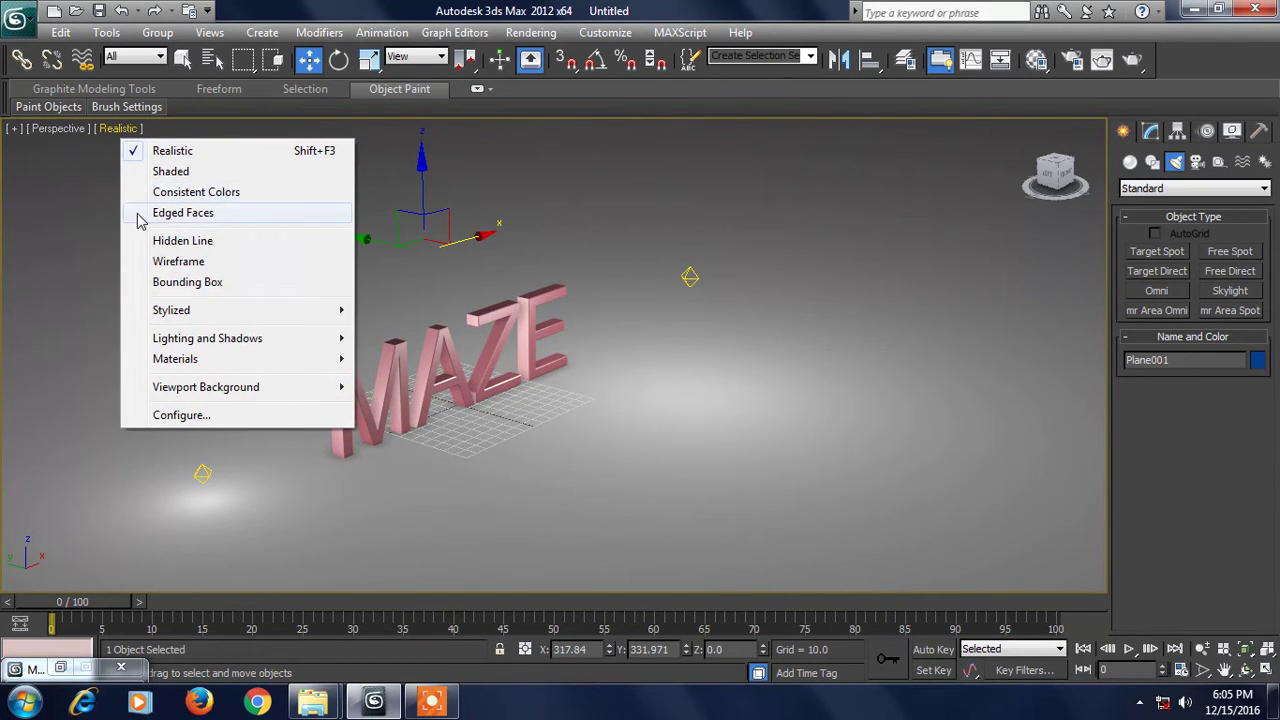
{"action": "left_click", "coordinate": [137, 213]}
{"action": "left_click", "coordinate": [18, 130]}
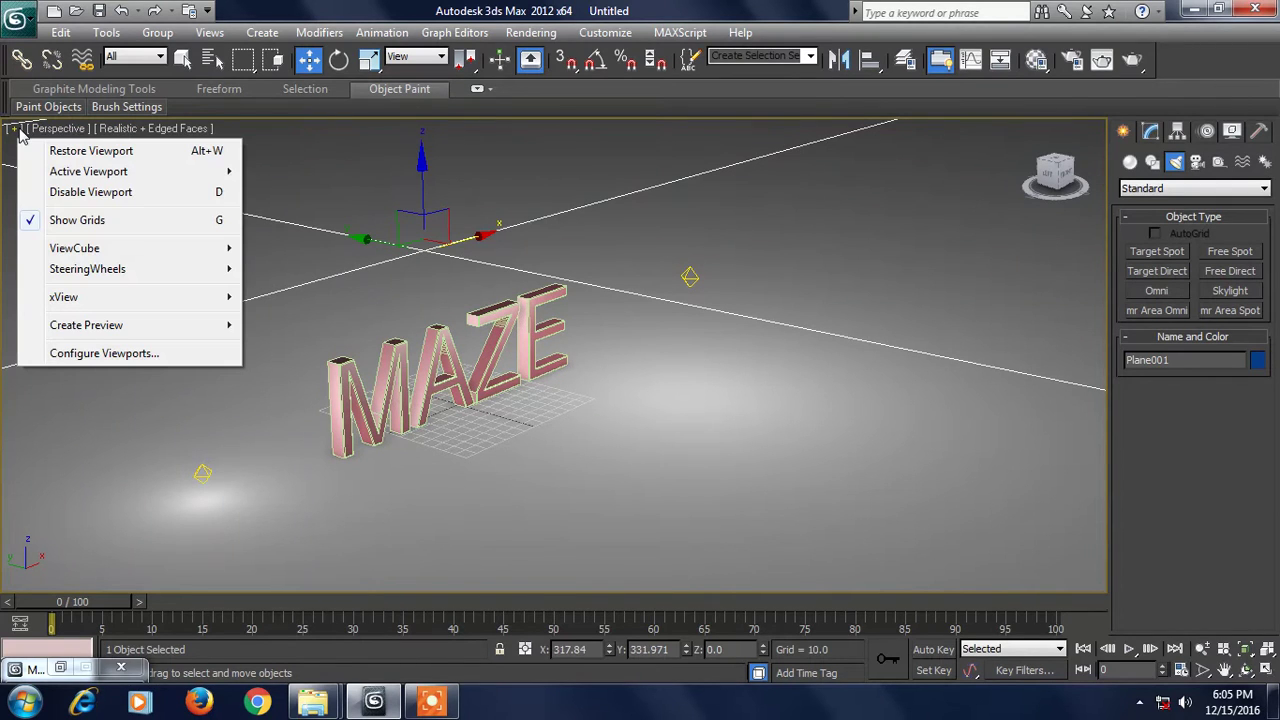
{"action": "left_click", "coordinate": [120, 130]}
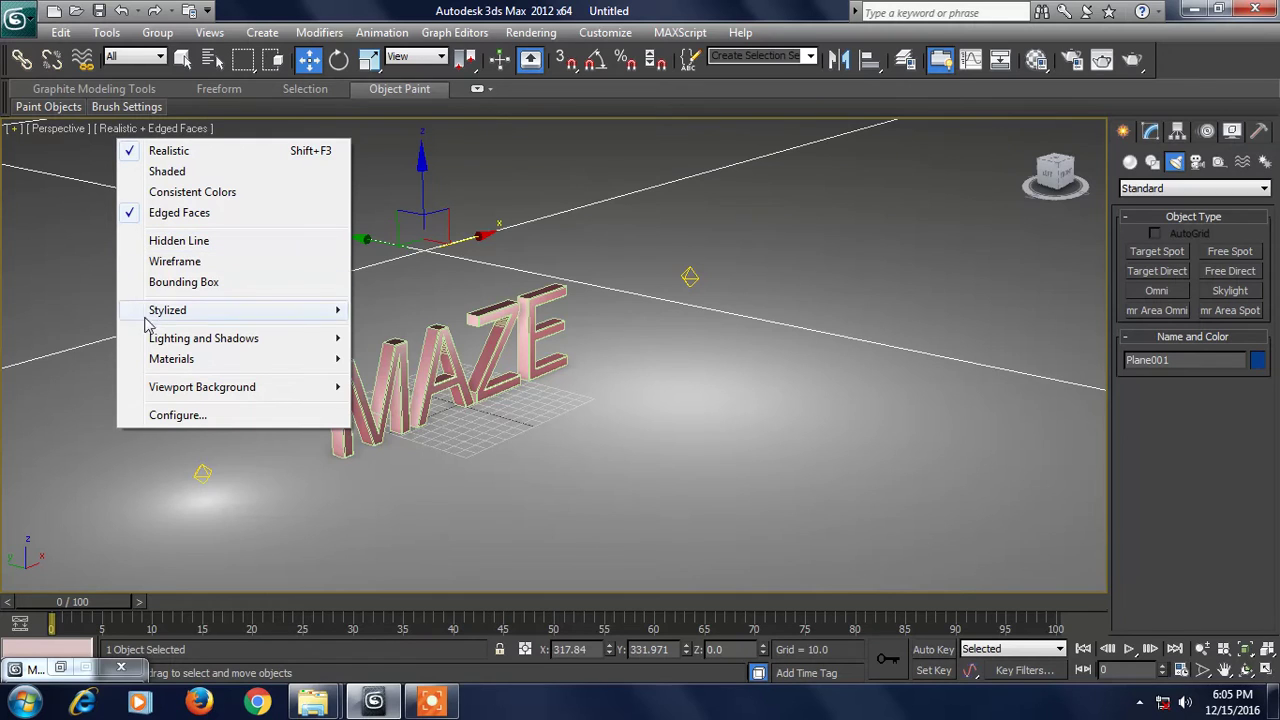
{"action": "mouse_move", "coordinate": [150, 338]}
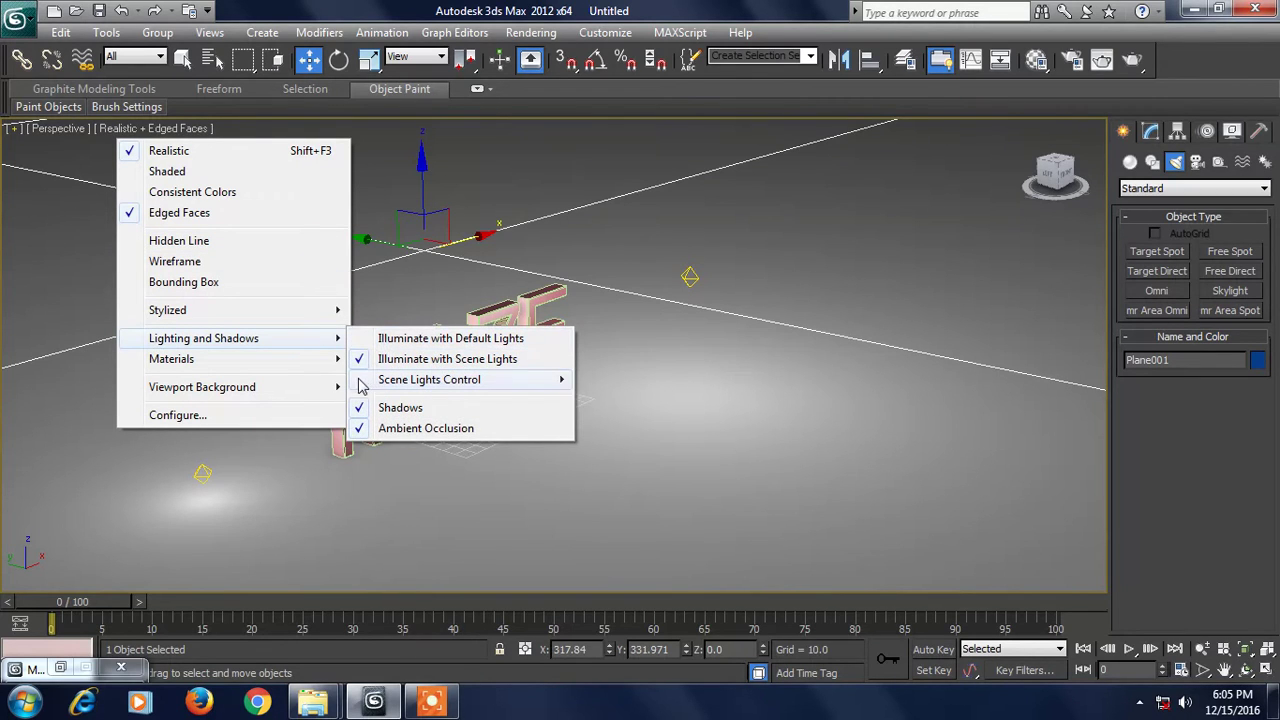
{"action": "mouse_move", "coordinate": [362, 387]}
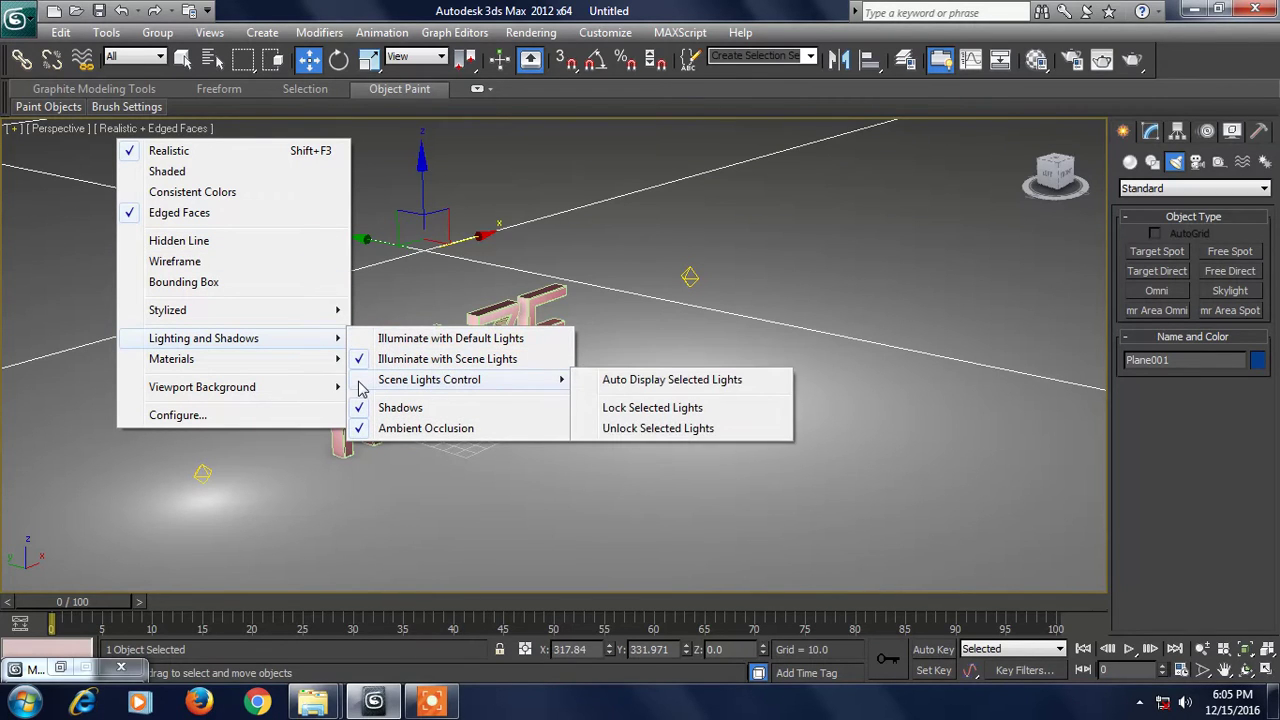
{"action": "left_click", "coordinate": [612, 390]}
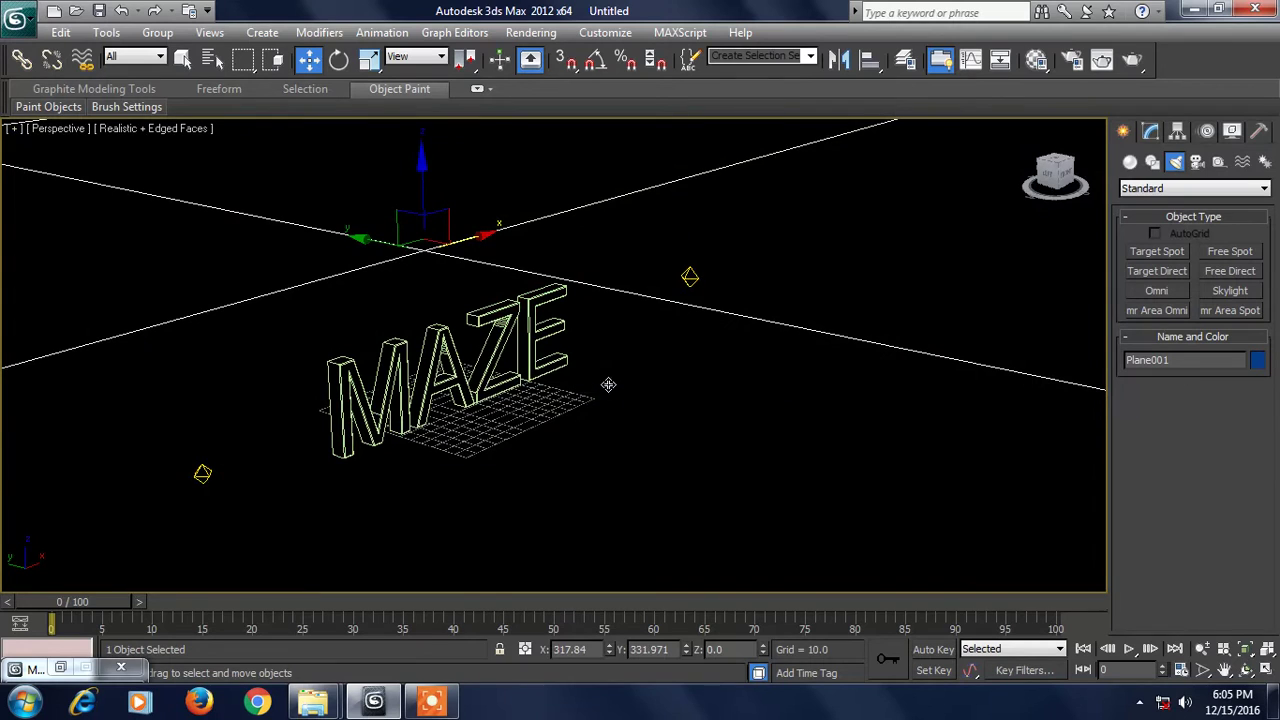
{"action": "mouse_move", "coordinate": [126, 106]}
{"action": "left_click", "coordinate": [136, 132]}
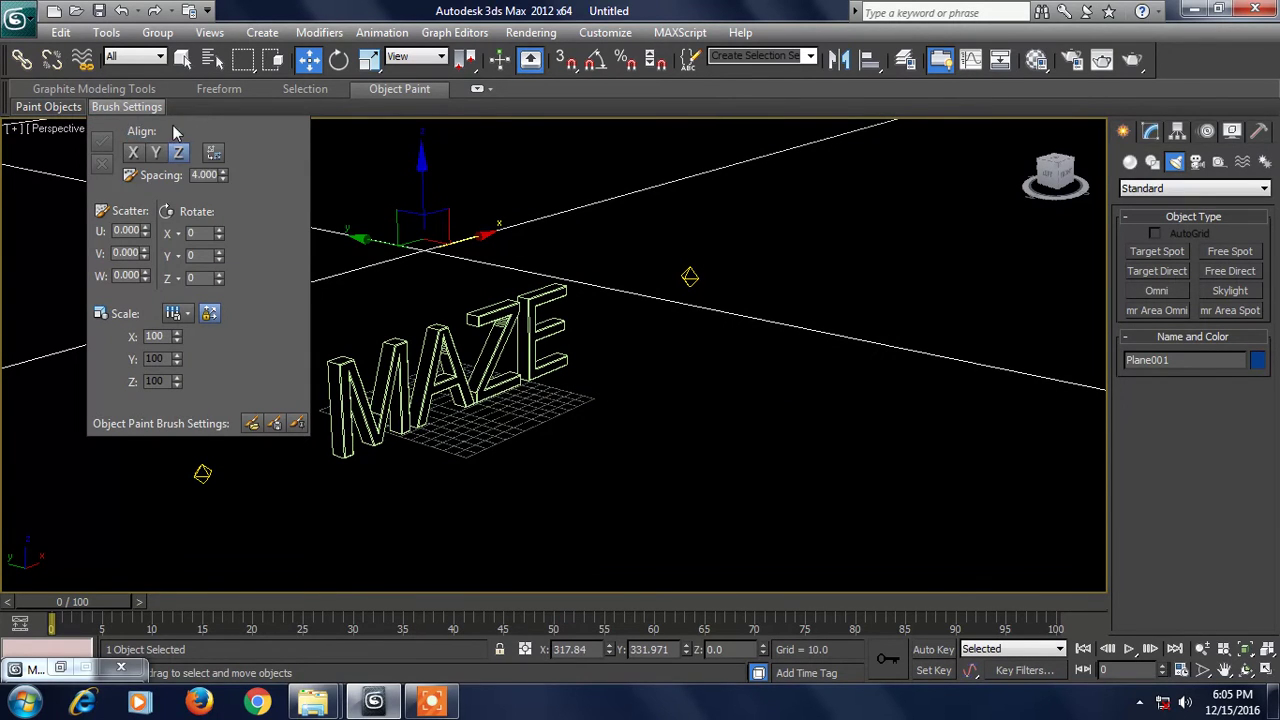
{"action": "left_click", "coordinate": [165, 131]}
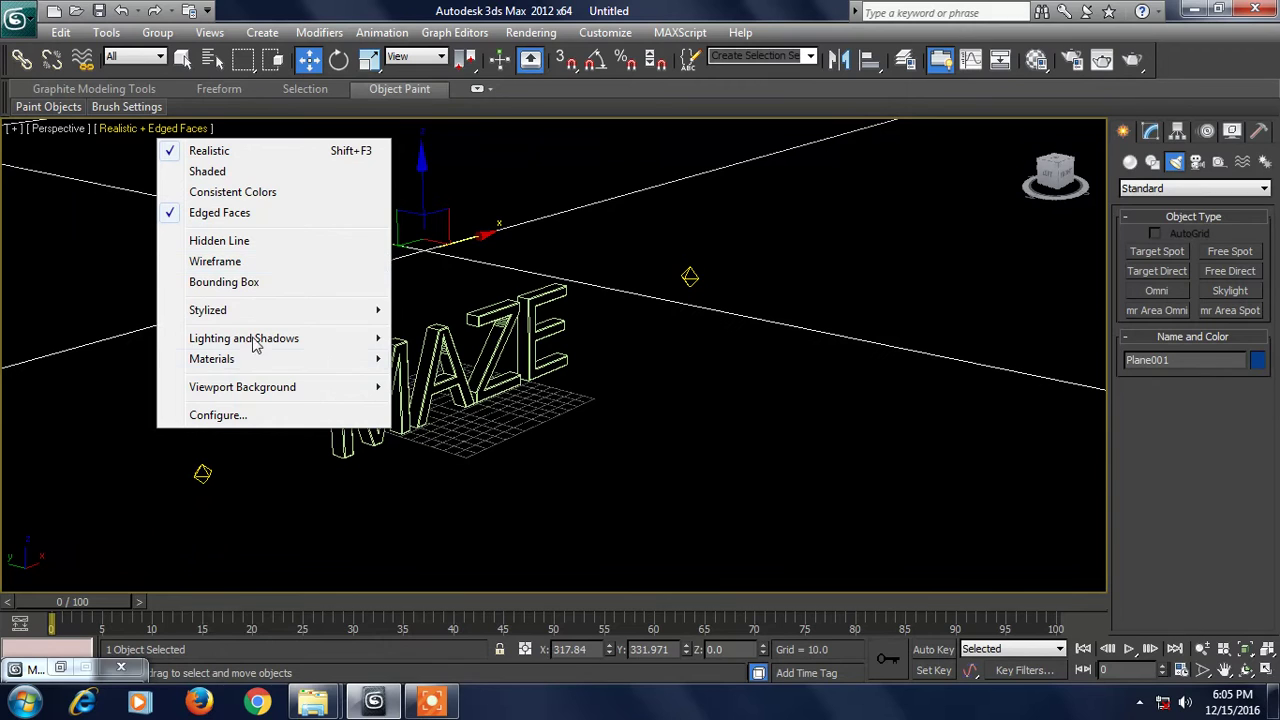
{"action": "mouse_move", "coordinate": [245, 344]}
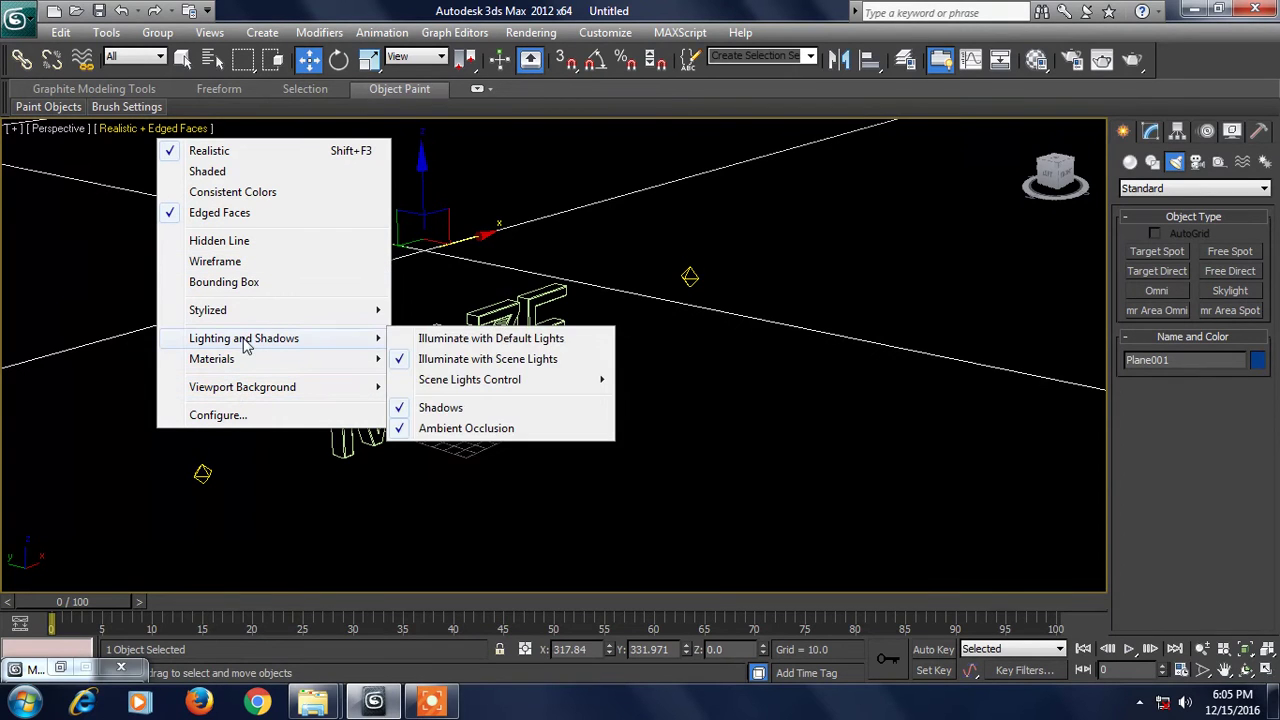
{"action": "mouse_move", "coordinate": [420, 390]}
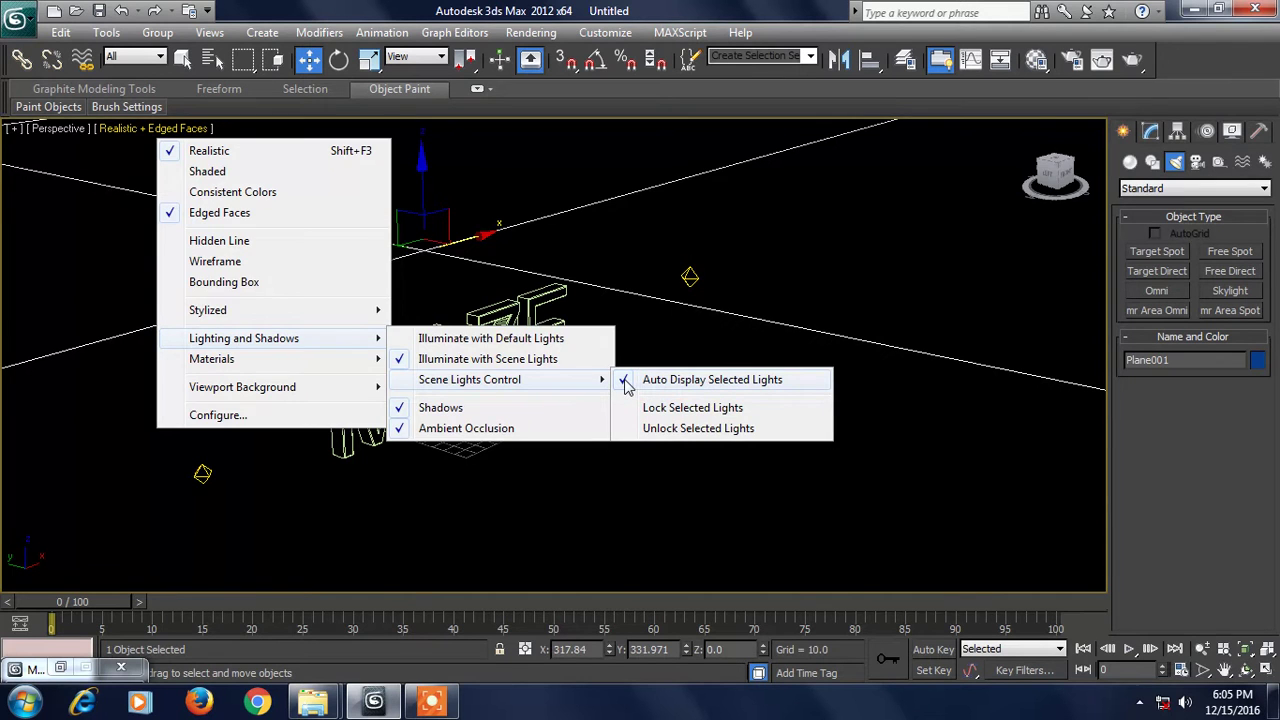
{"action": "left_click", "coordinate": [626, 380]}
{"action": "mouse_move", "coordinate": [126, 107]}
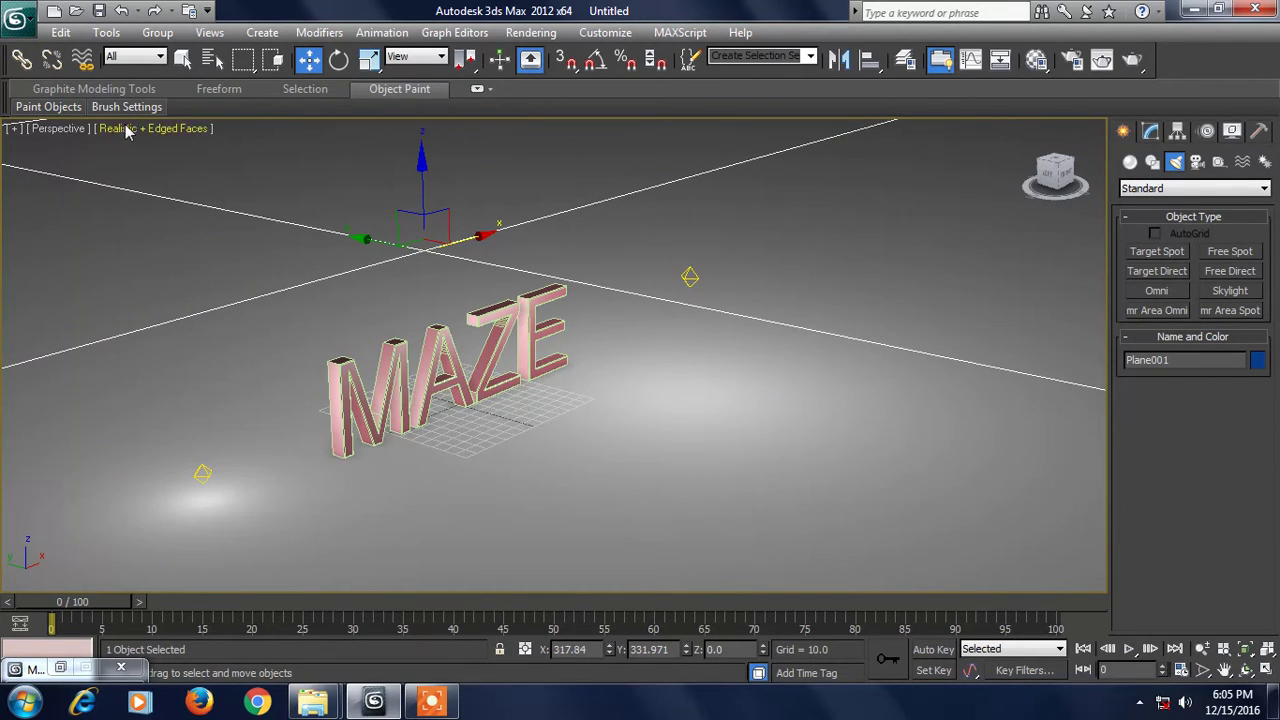
{"action": "left_click", "coordinate": [127, 131]}
- Switch the Perspective viewport's lighting to Illuminate with Scene Lights
{"action": "mouse_move", "coordinate": [222, 390]}
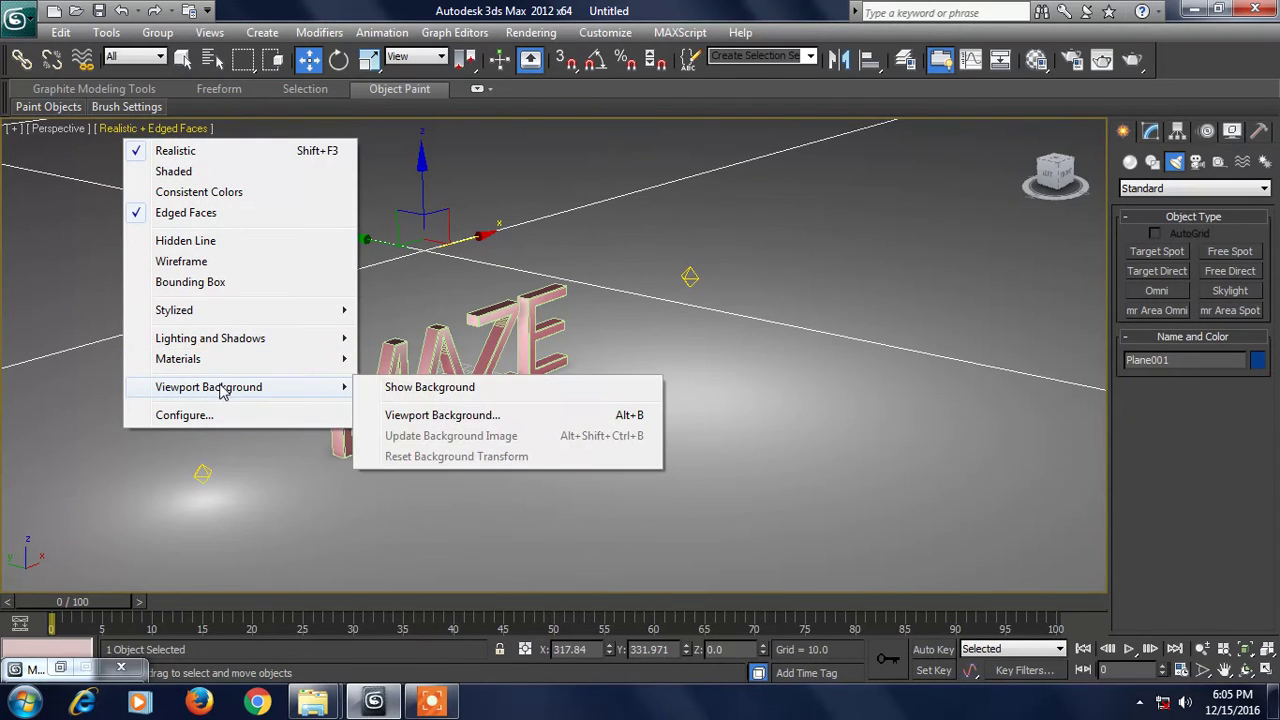
{"action": "mouse_move", "coordinate": [220, 338]}
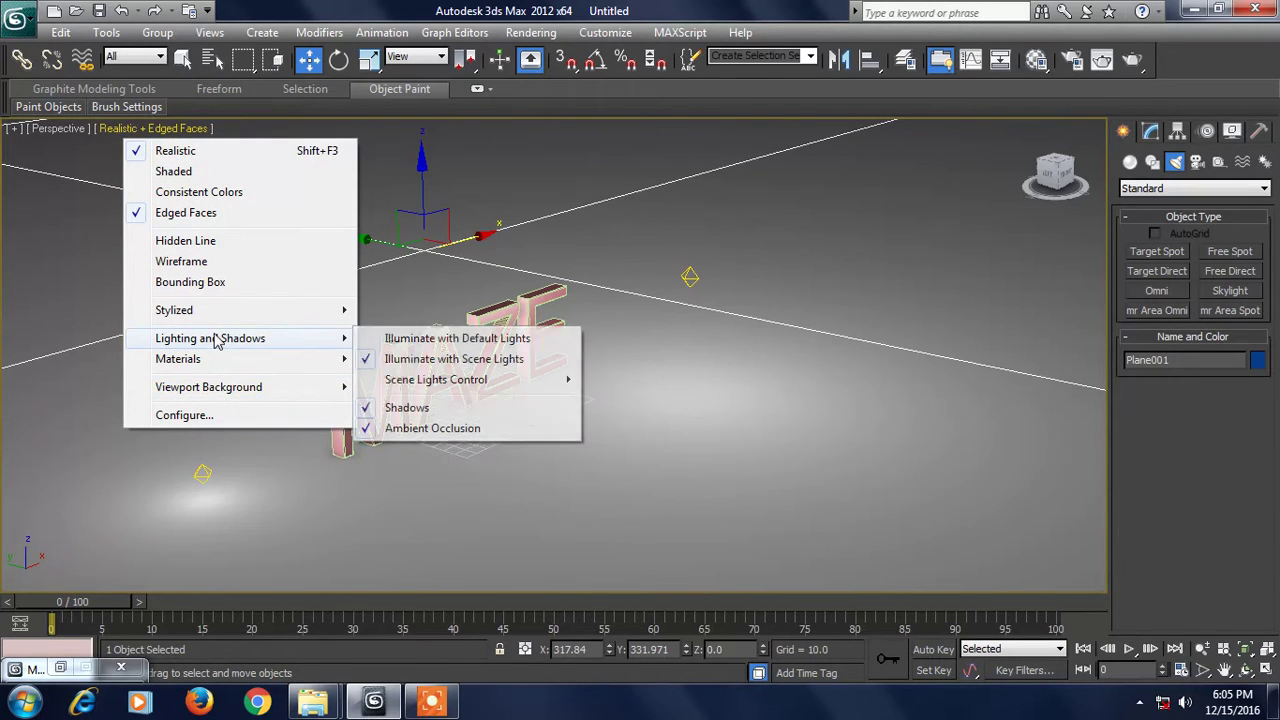
{"action": "left_click", "coordinate": [398, 340]}
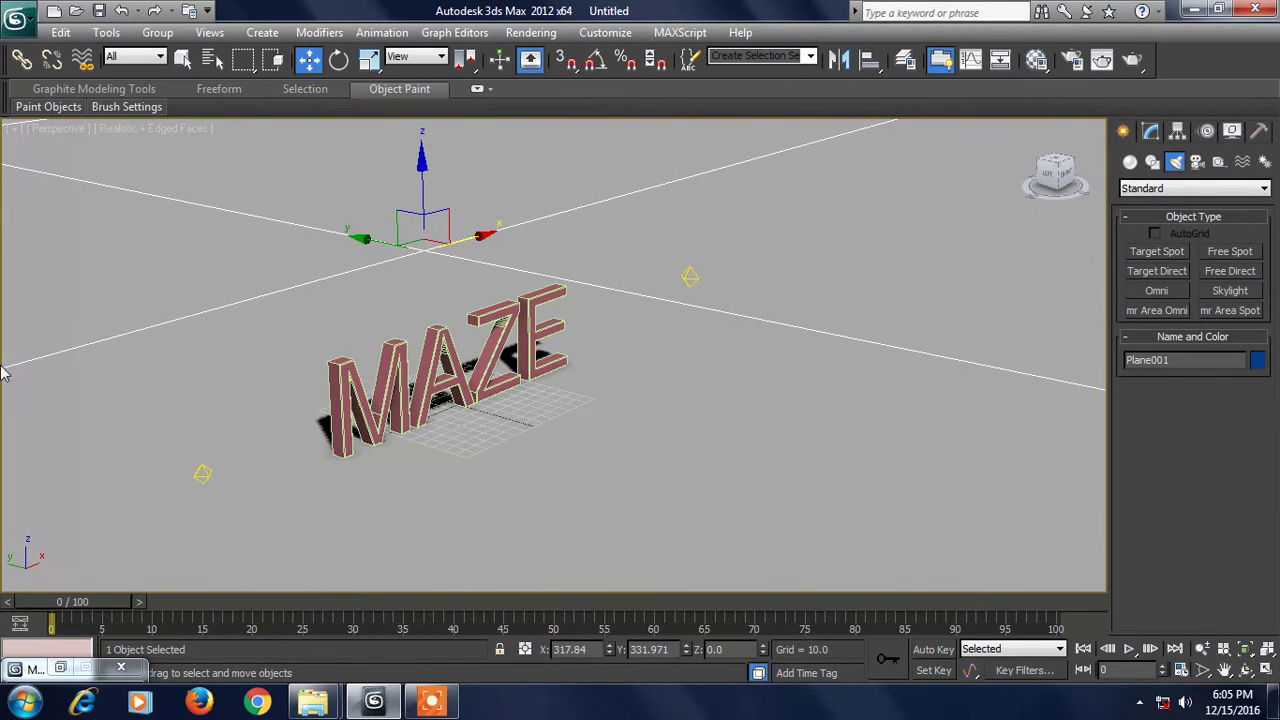
{"action": "left_click", "coordinate": [140, 128]}
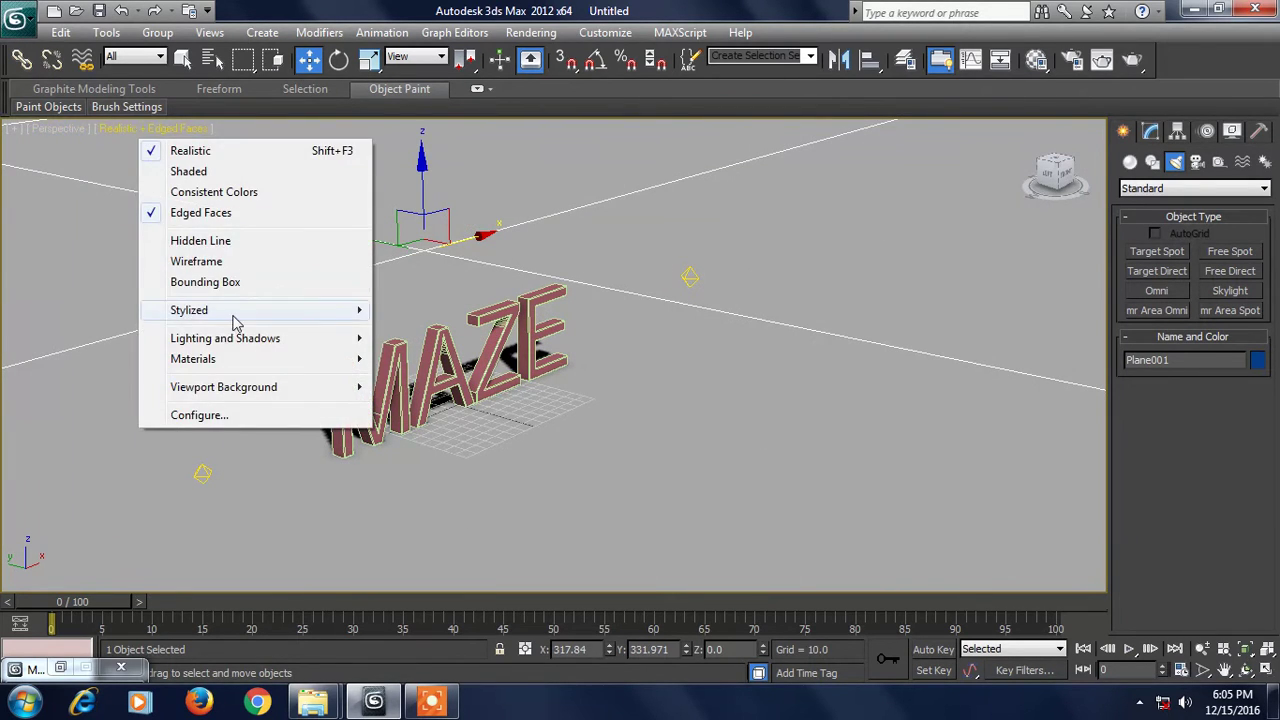
{"action": "mouse_move", "coordinate": [226, 342]}
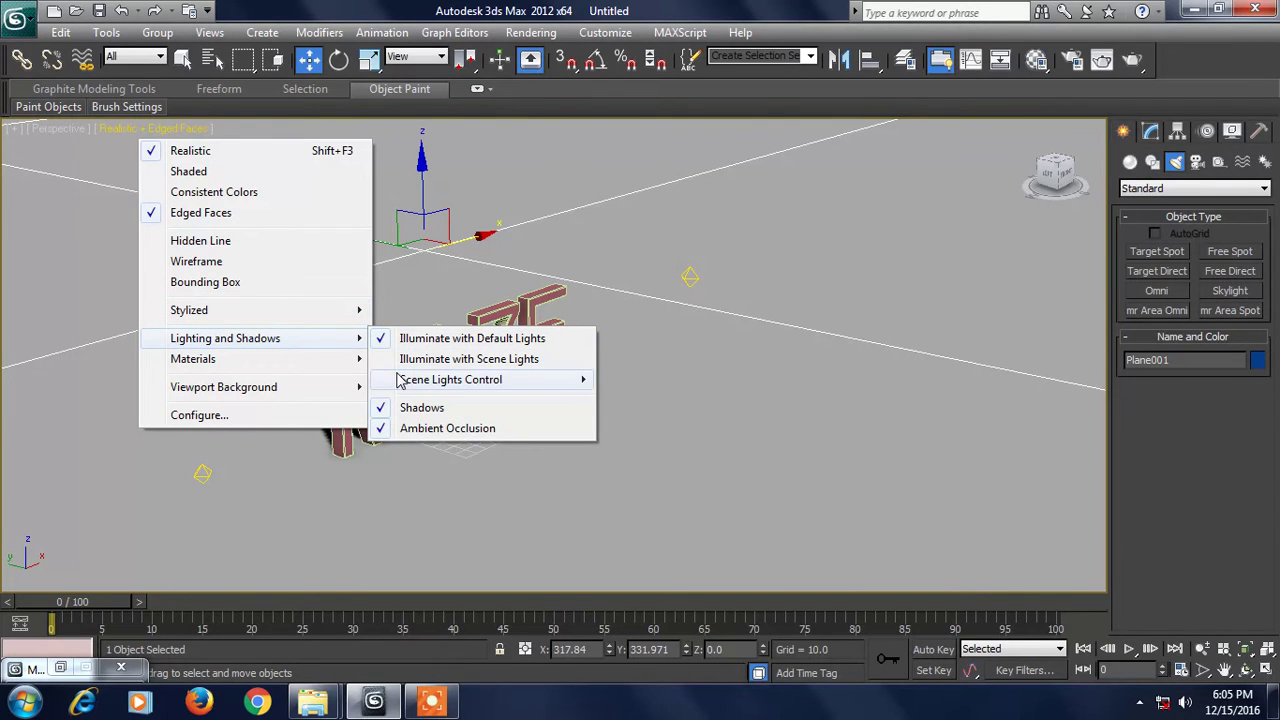
{"action": "left_click", "coordinate": [440, 359]}
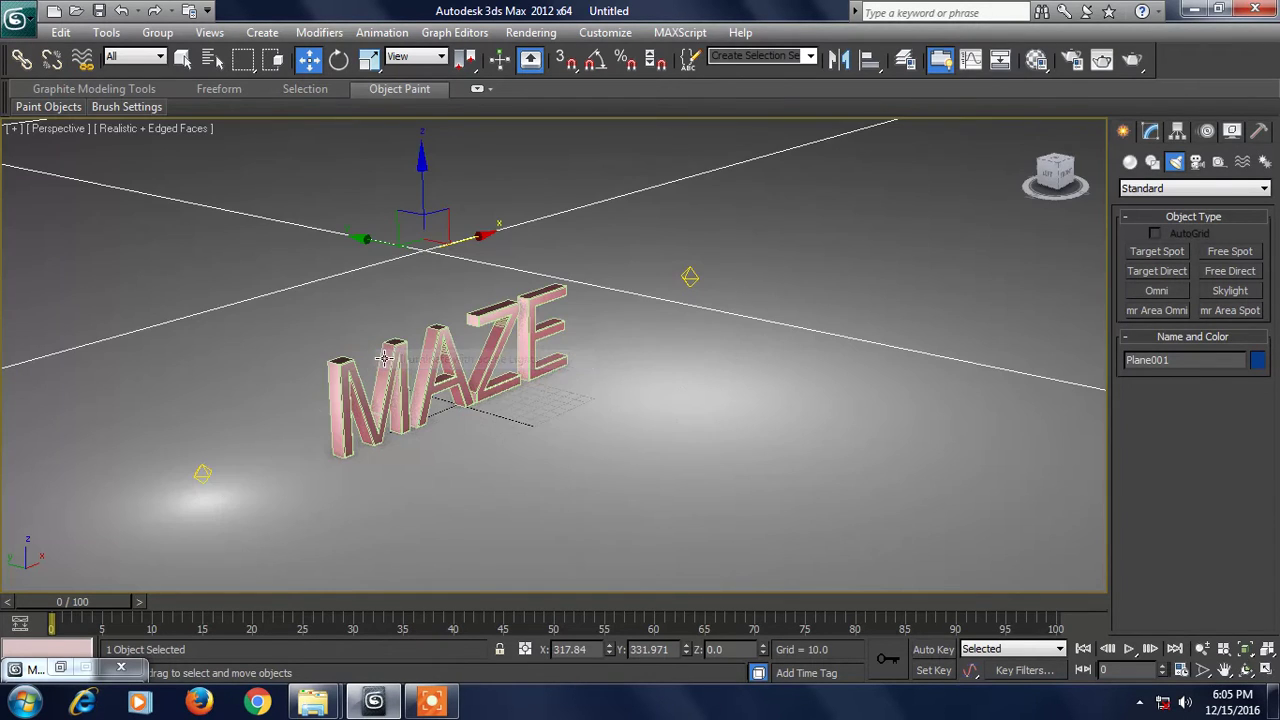
- Turn viewport Shadows off under Lighting and Shadows, then turn them back on
{"action": "left_click", "coordinate": [147, 130]}
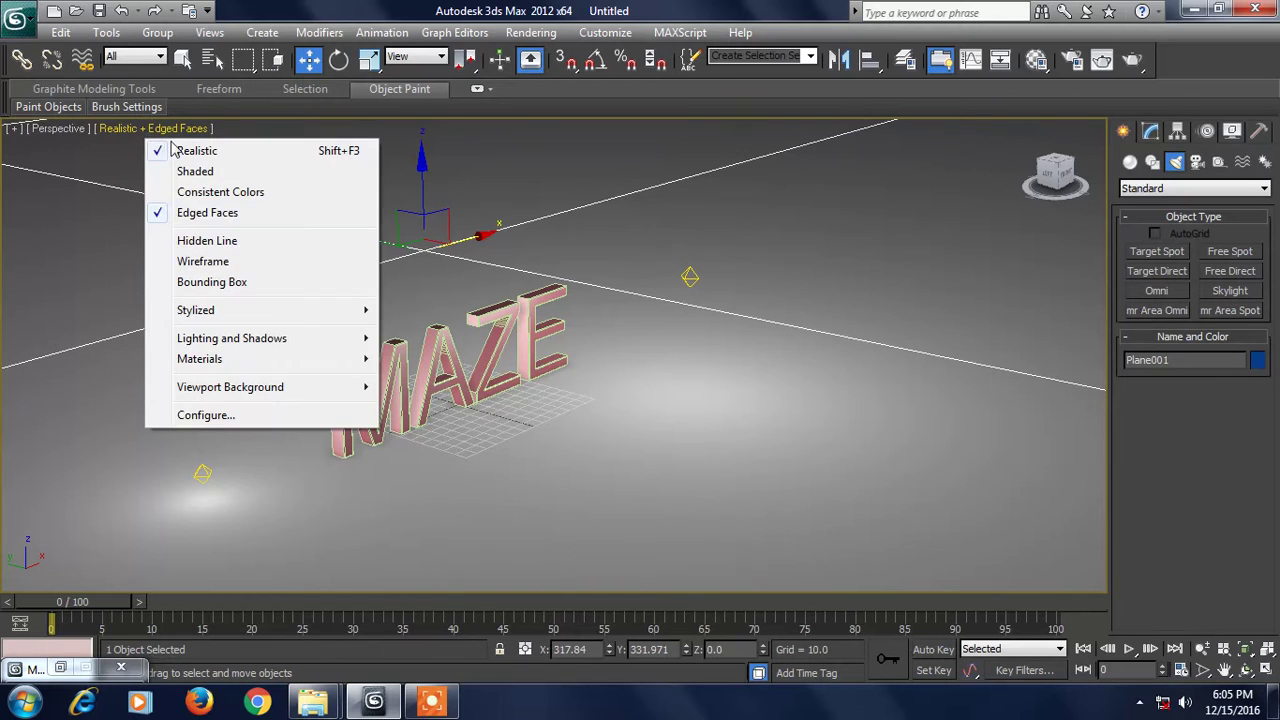
{"action": "mouse_move", "coordinate": [203, 360]}
{"action": "mouse_move", "coordinate": [232, 342]}
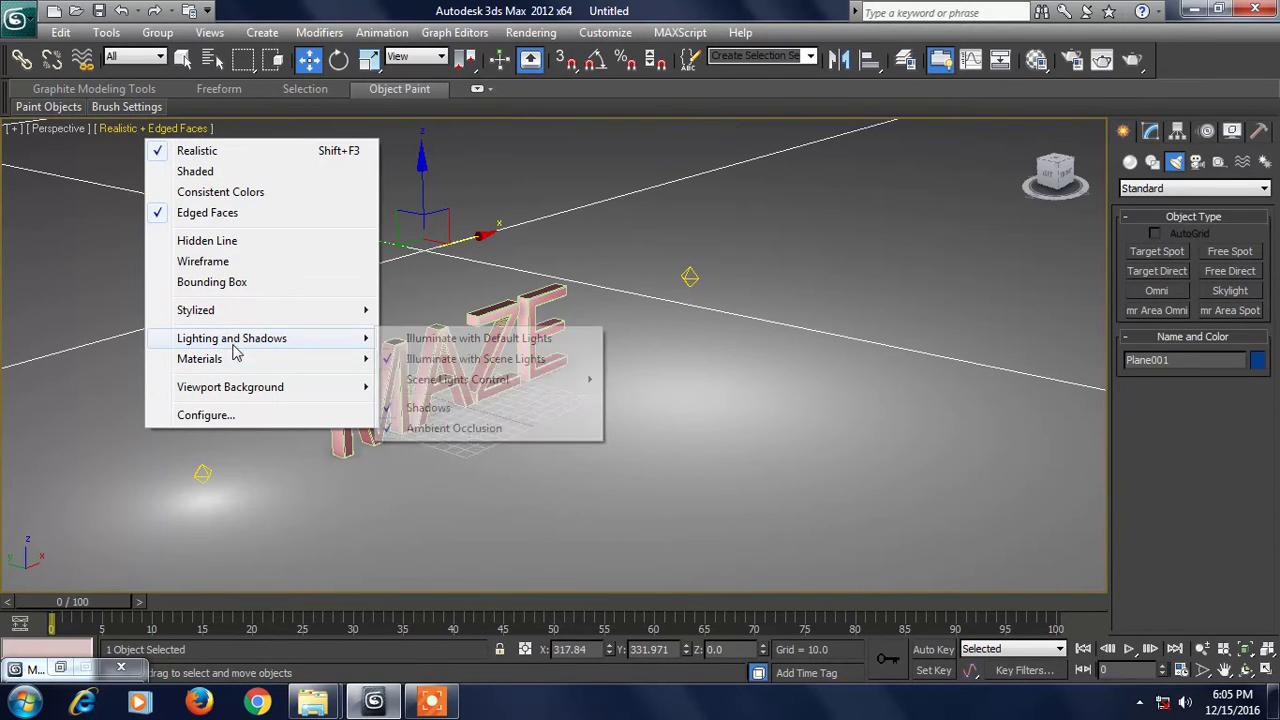
{"action": "left_click", "coordinate": [428, 408]}
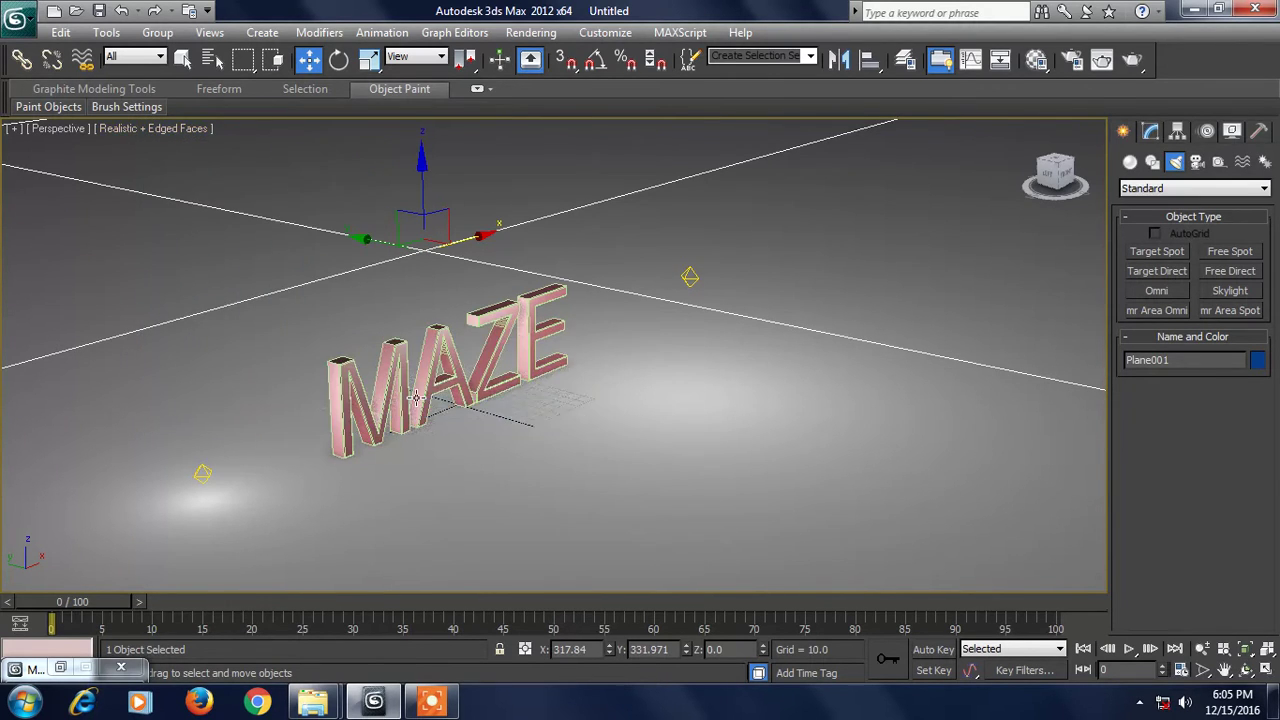
{"action": "left_click", "coordinate": [170, 130]}
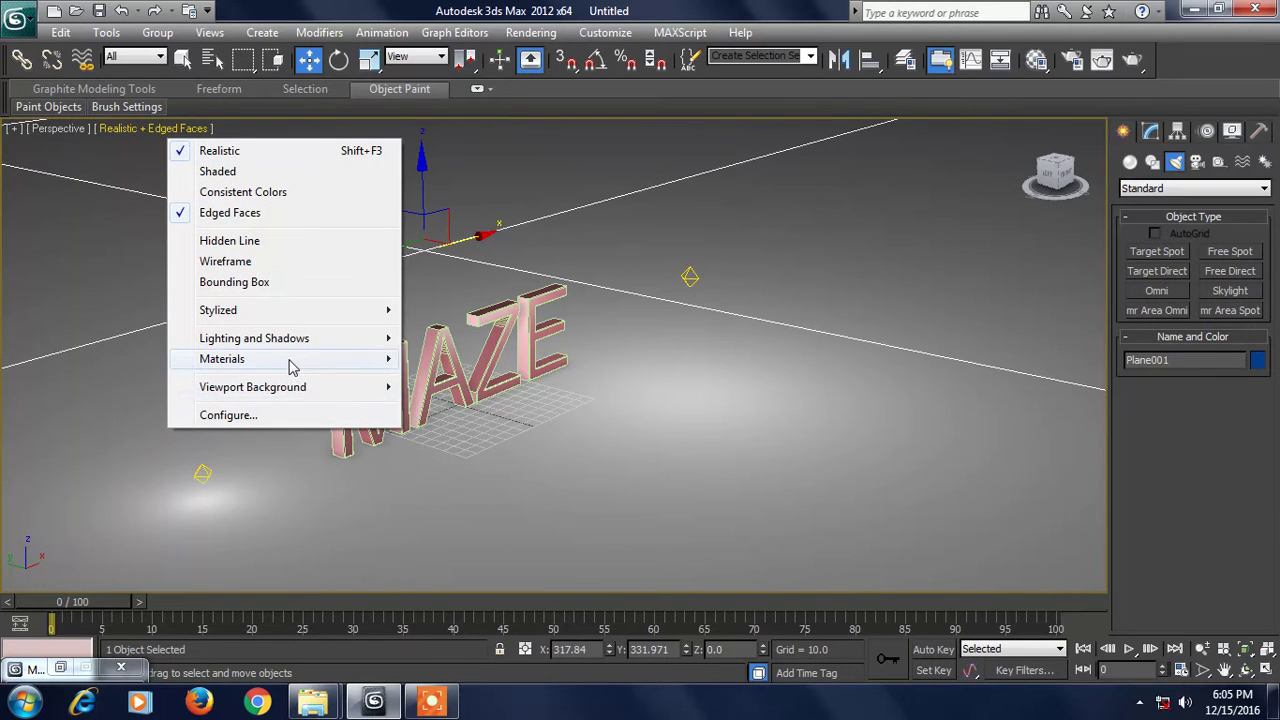
{"action": "mouse_move", "coordinate": [306, 340]}
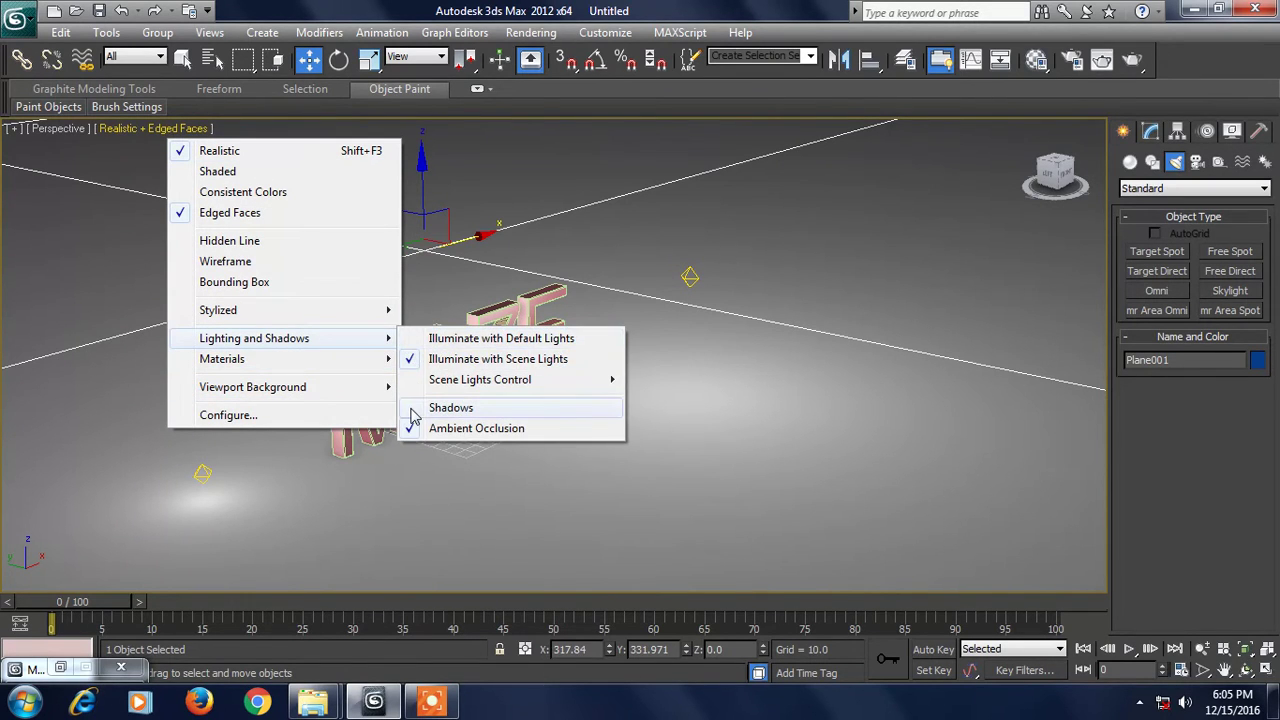
{"action": "left_click", "coordinate": [425, 407]}
- Pan the Perspective view to recentre MAZE and bring up the shading menu's lighting options
{"action": "middle_click_drag", "start_coordinate": [477, 392], "coordinate": [460, 385]}
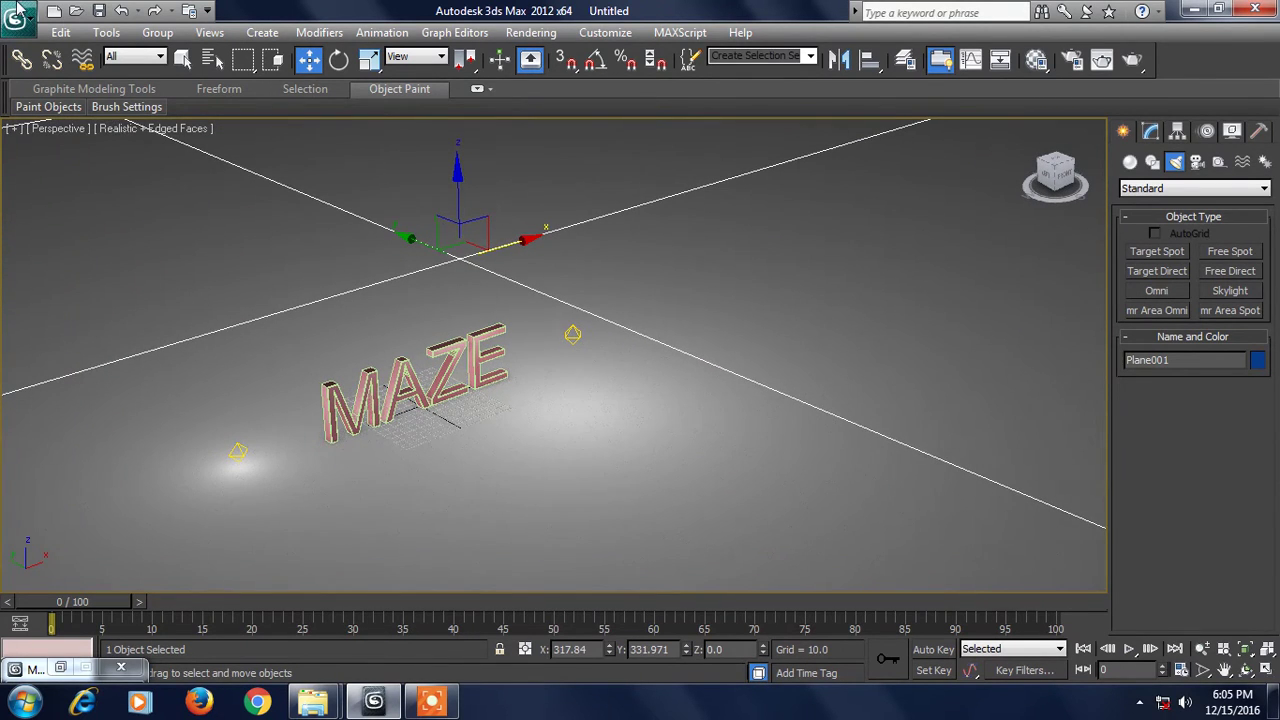
{"action": "mouse_move", "coordinate": [126, 106]}
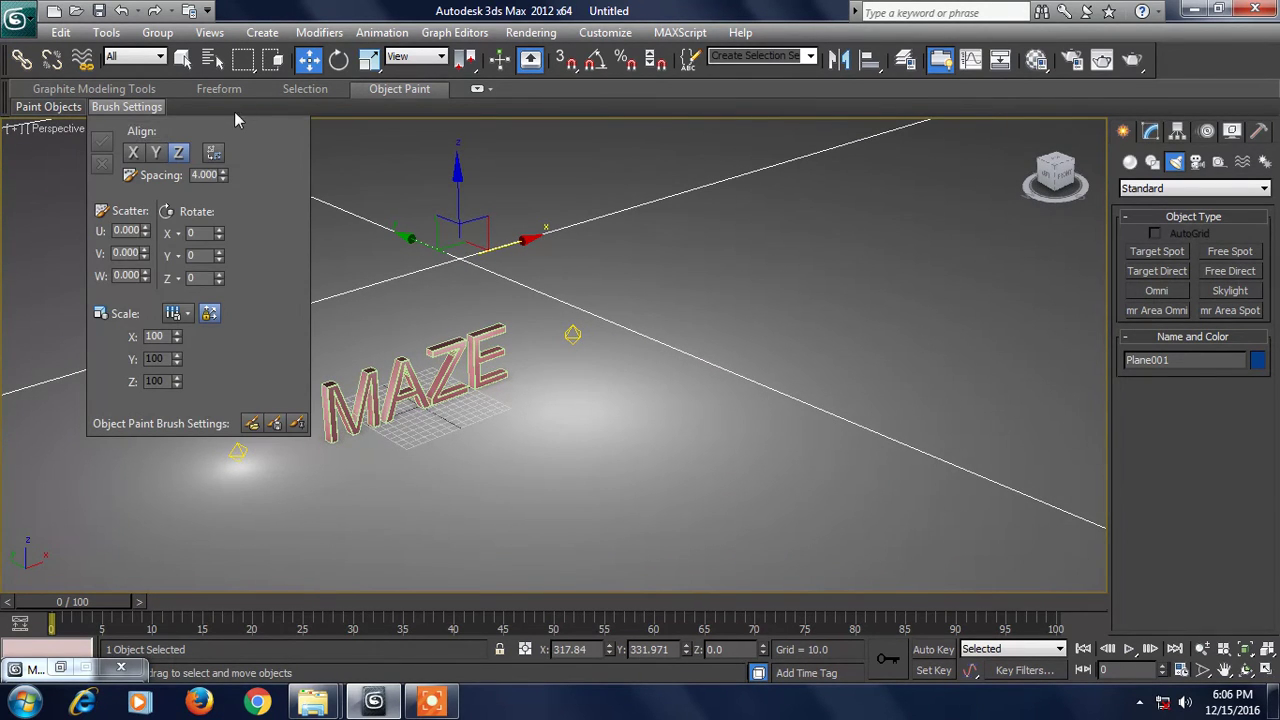
{"action": "left_click", "coordinate": [161, 130]}
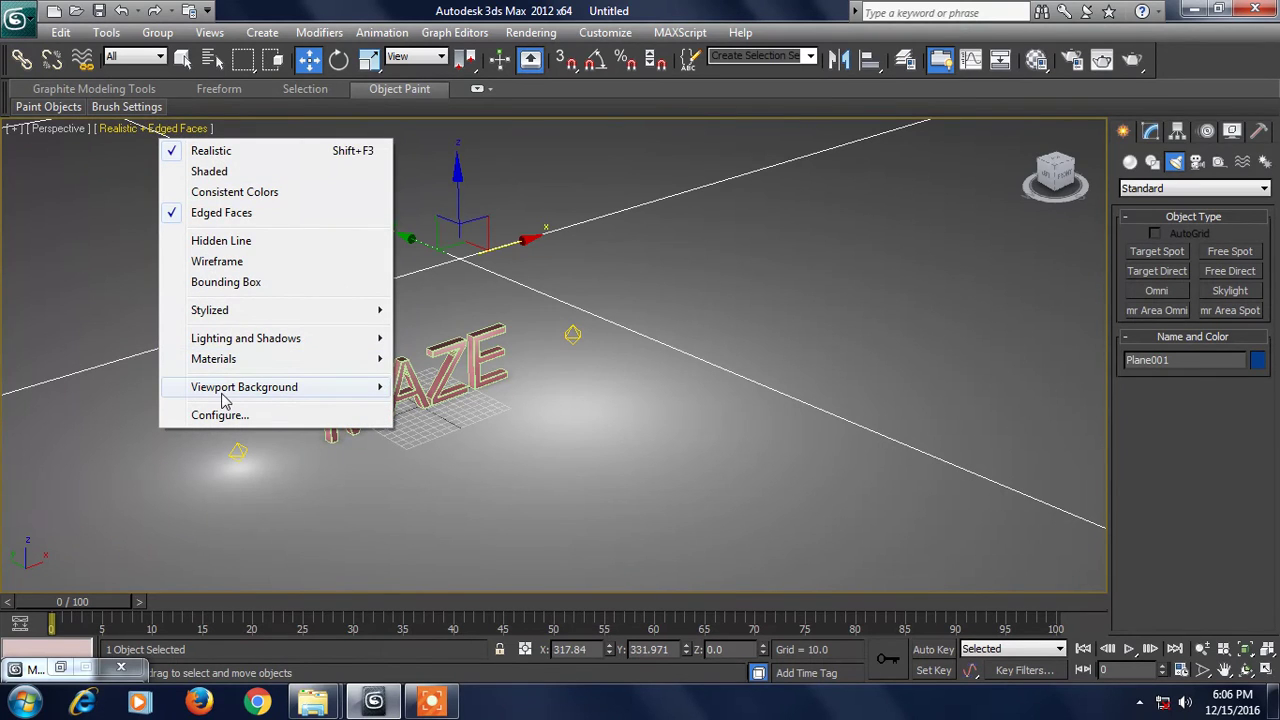
{"action": "mouse_move", "coordinate": [225, 340]}
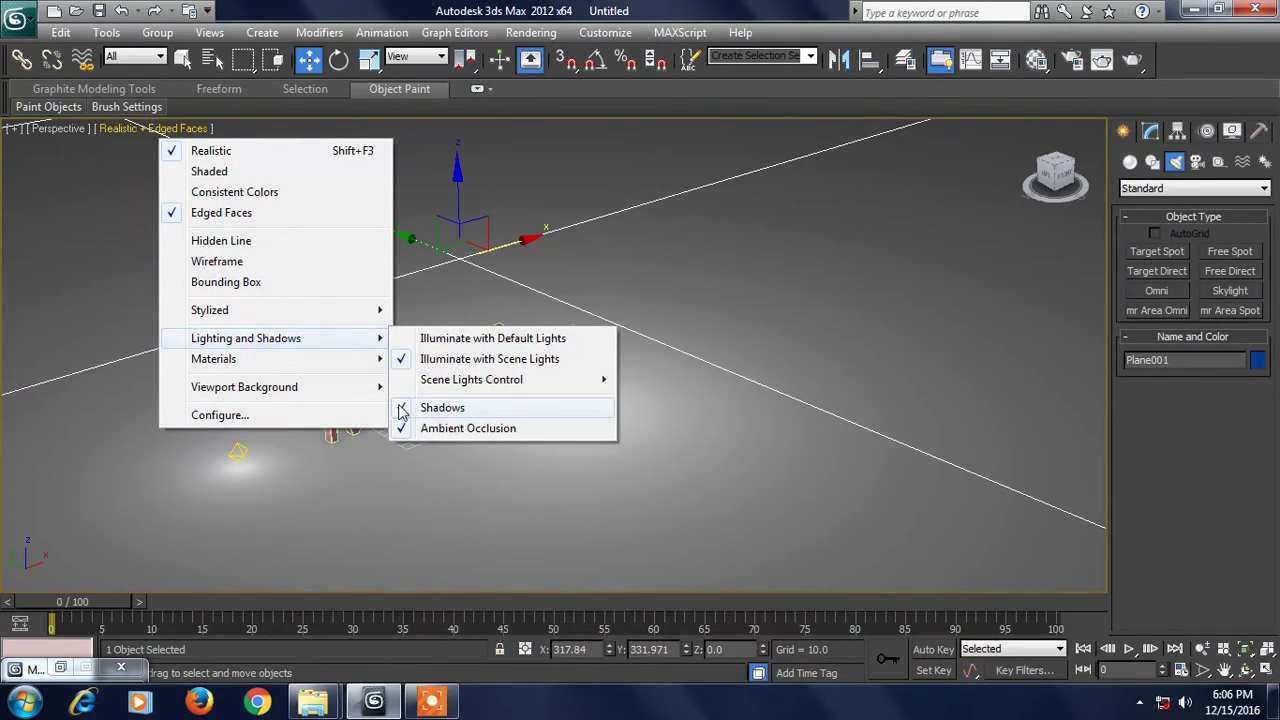
{"action": "left_click", "coordinate": [586, 291]}
{"action": "mouse_move", "coordinate": [586, 291]}
{"action": "middle_mouse_down", "text": "alt"}
{"action": "mouse_move", "coordinate": [600, 337]}
{"action": "mouse_move", "coordinate": [568, 330]}
{"action": "mouse_move", "coordinate": [583, 377]}
{"action": "mouse_move", "coordinate": [637, 323]}
{"action": "mouse_move", "coordinate": [689, 349]}
{"action": "middle_mouse_up", "text": "alt"}
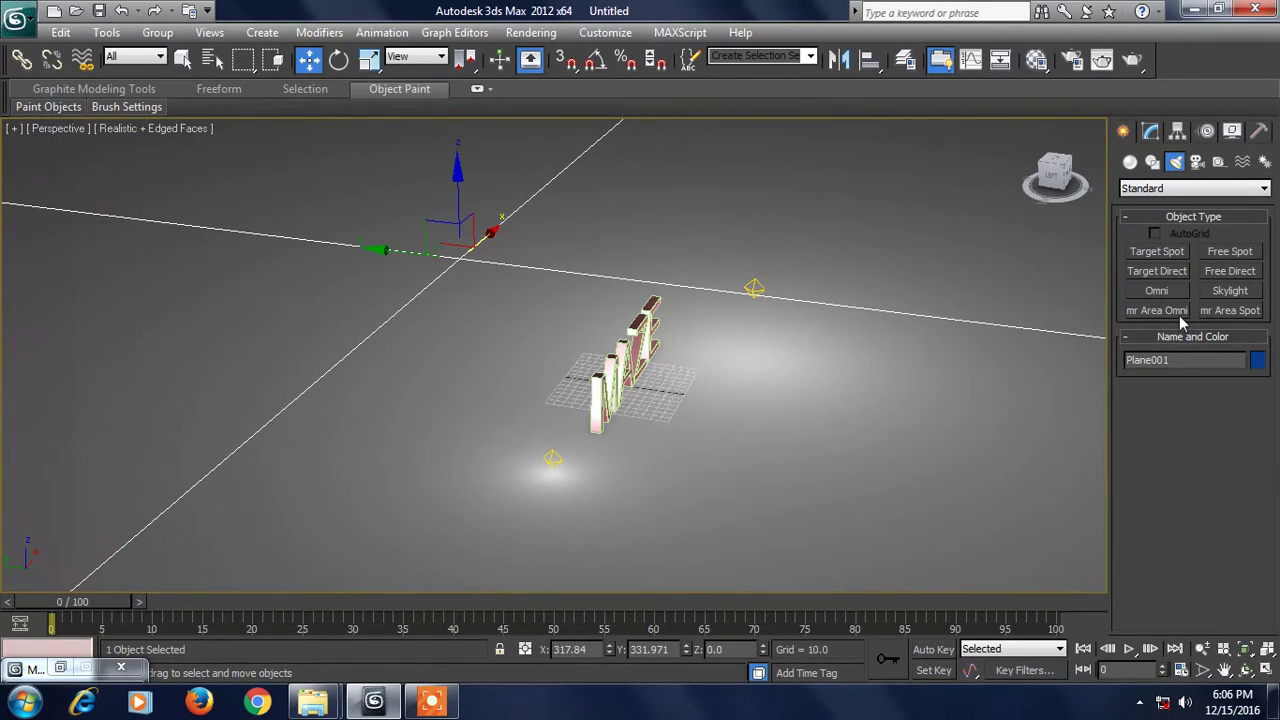
{"action": "left_click", "coordinate": [1131, 162]}
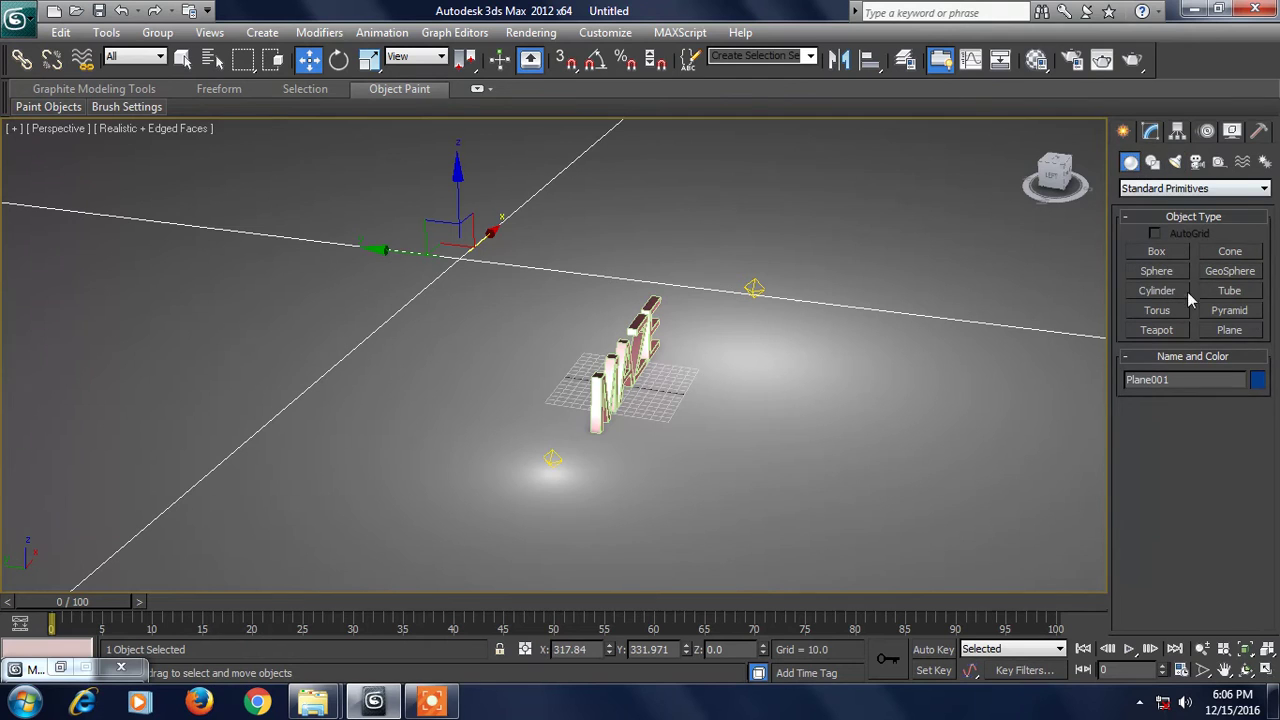
{"action": "left_click", "coordinate": [1178, 194]}
{"action": "left_click", "coordinate": [1170, 202]}
{"action": "left_click", "coordinate": [1166, 330]}
{"action": "left_click_drag", "start_coordinate": [830, 426], "coordinate": [829, 457]}
{"action": "mouse_move", "coordinate": [829, 457]}
{"action": "middle_mouse_down", "text": "alt"}
{"action": "mouse_move", "coordinate": [751, 437]}
{"action": "mouse_move", "coordinate": [665, 437]}
{"action": "mouse_move", "coordinate": [669, 466]}
{"action": "mouse_move", "coordinate": [836, 467]}
{"action": "middle_mouse_up", "text": "alt"}
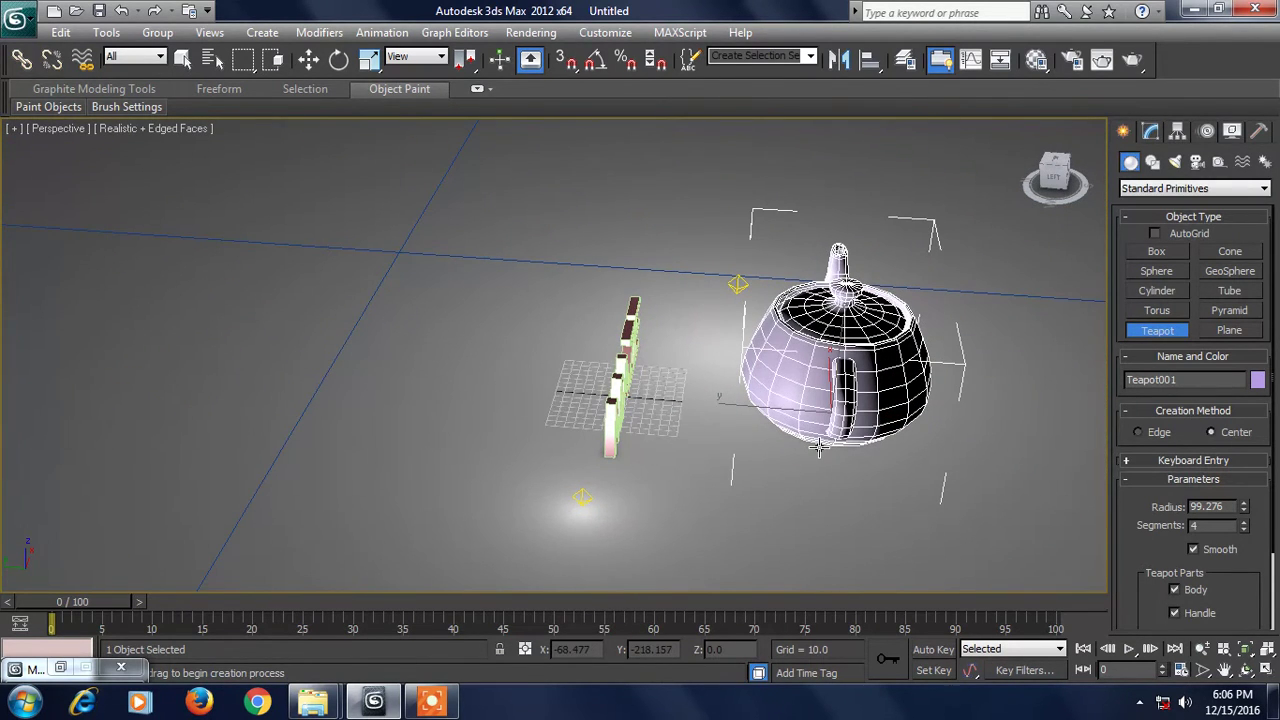
{"action": "key", "text": "w"}
{"action": "left_click_drag", "start_coordinate": [736, 392], "coordinate": [400, 355]}
{"action": "key", "text": "Delete"}
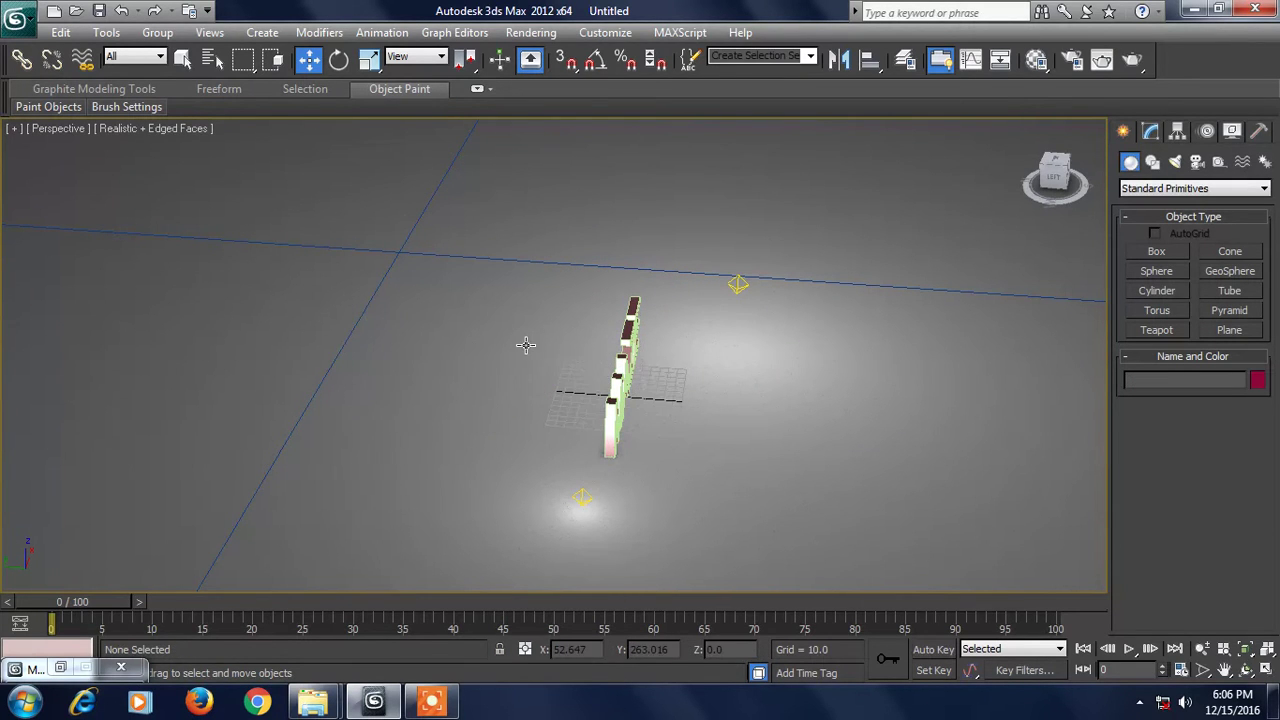
{"action": "middle_click_drag", "start_coordinate": [720, 360], "coordinate": [654, 344], "text": "alt"}
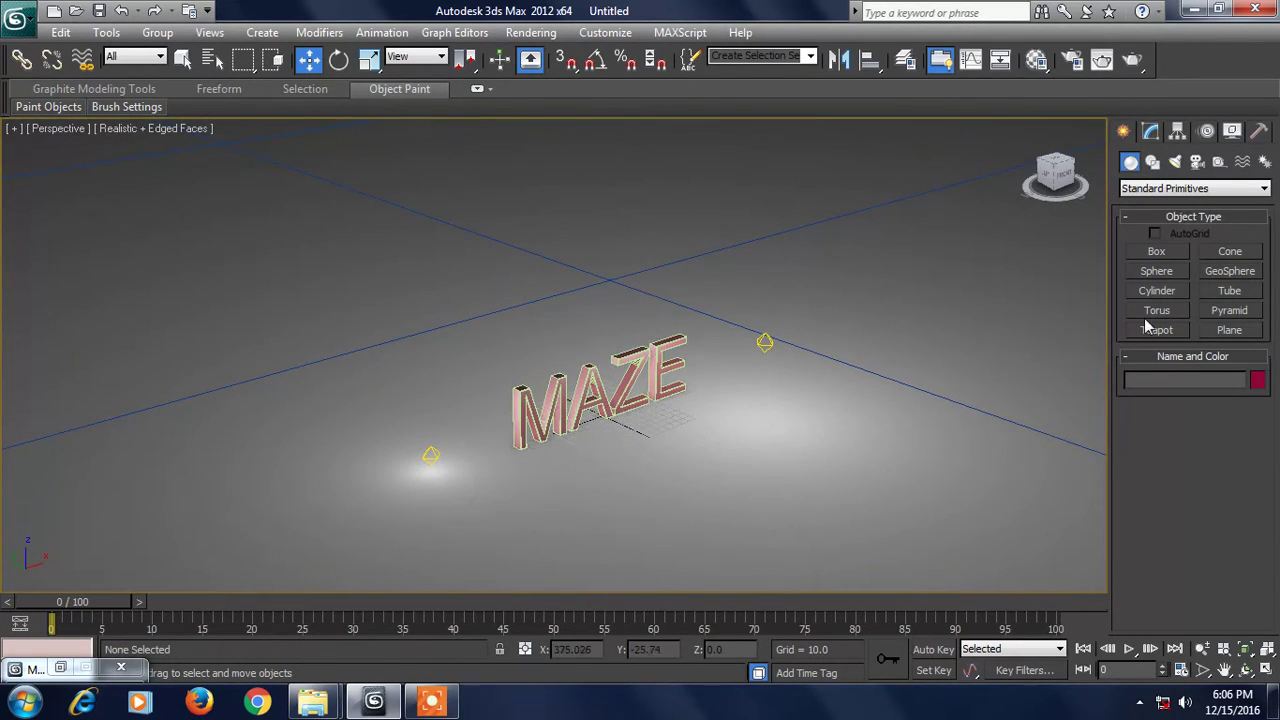
{"action": "left_click", "coordinate": [1150, 132]}
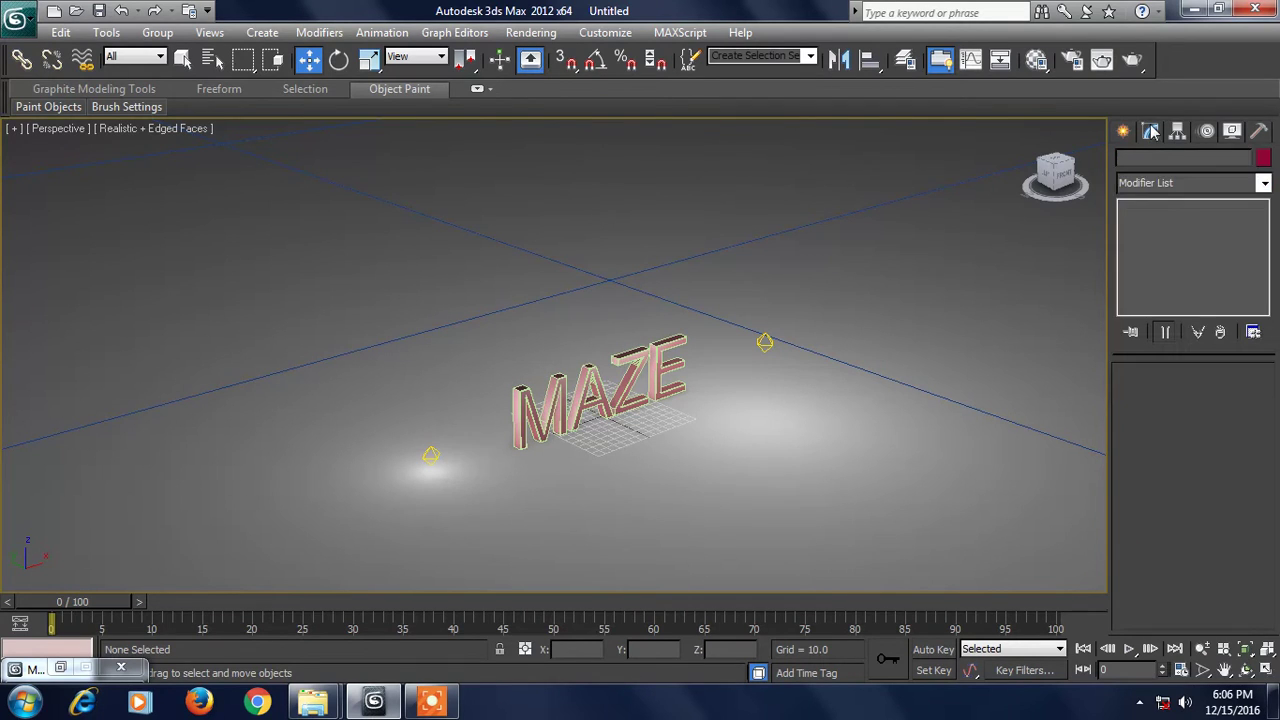
{"action": "left_click", "coordinate": [765, 342]}
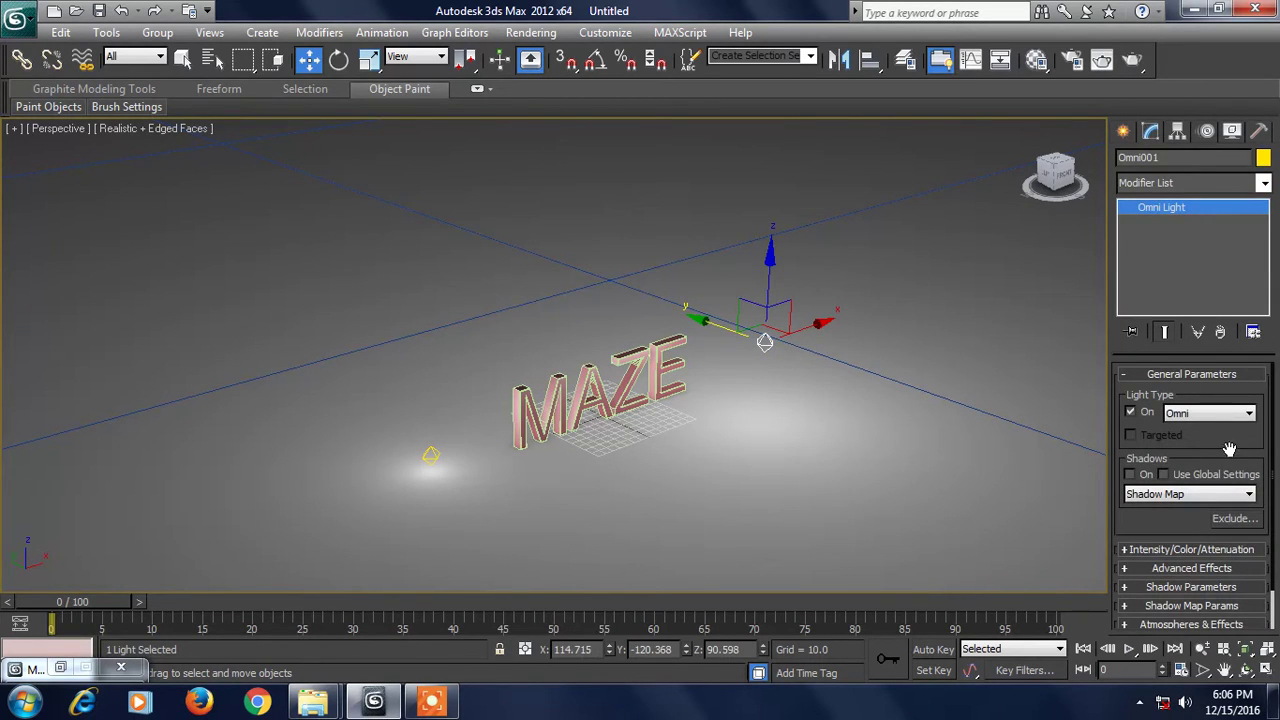
{"action": "left_click", "coordinate": [1130, 474]}
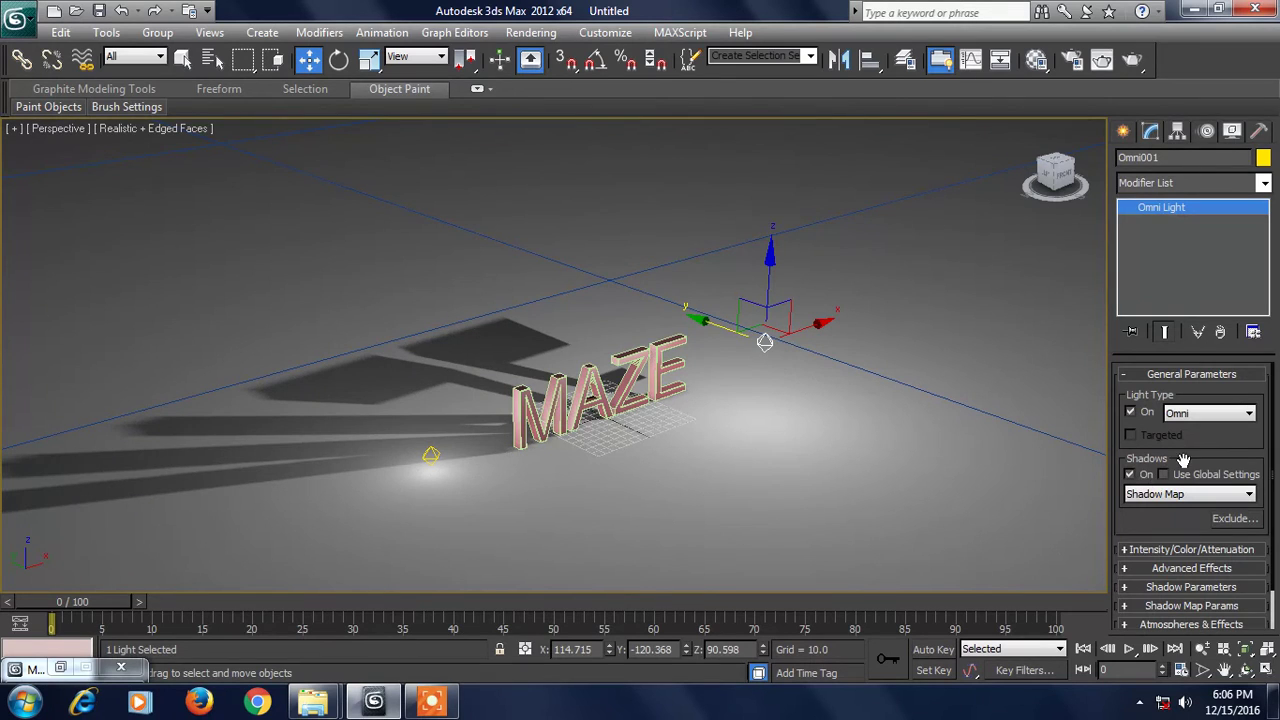
{"action": "left_click", "coordinate": [431, 453]}
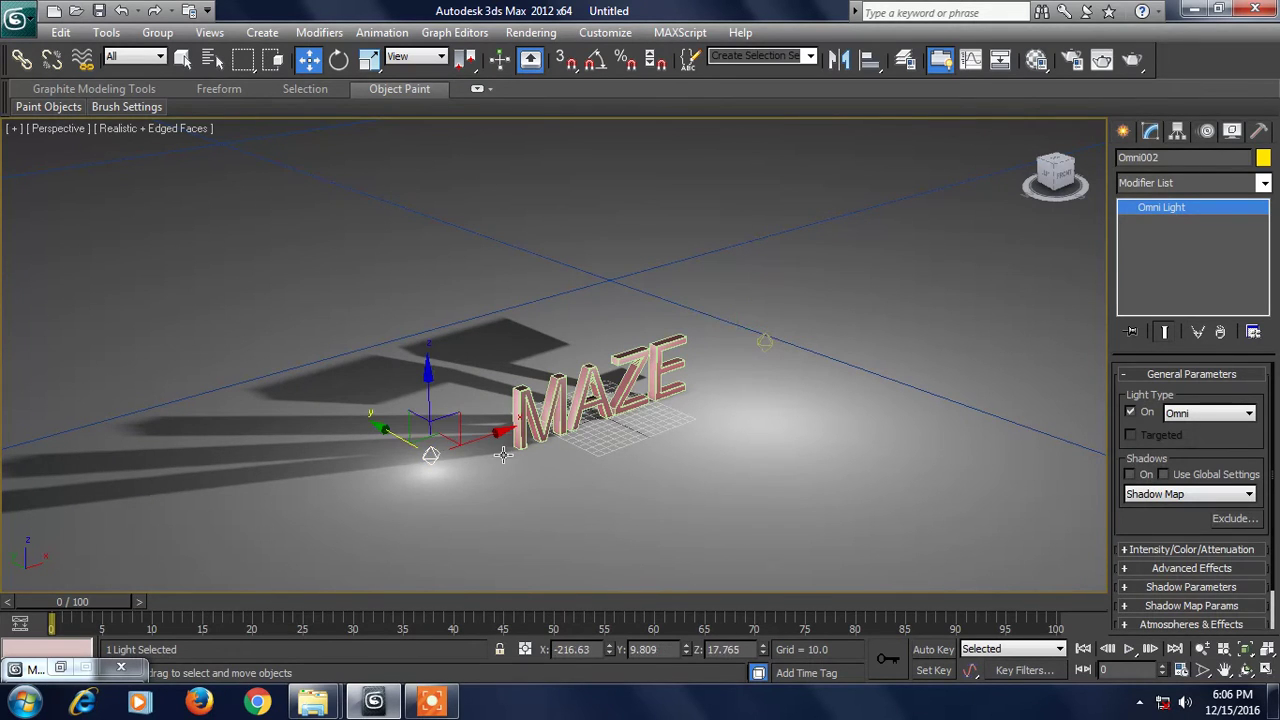
{"action": "left_click", "coordinate": [1131, 475]}
{"action": "left_click", "coordinate": [1150, 494]}
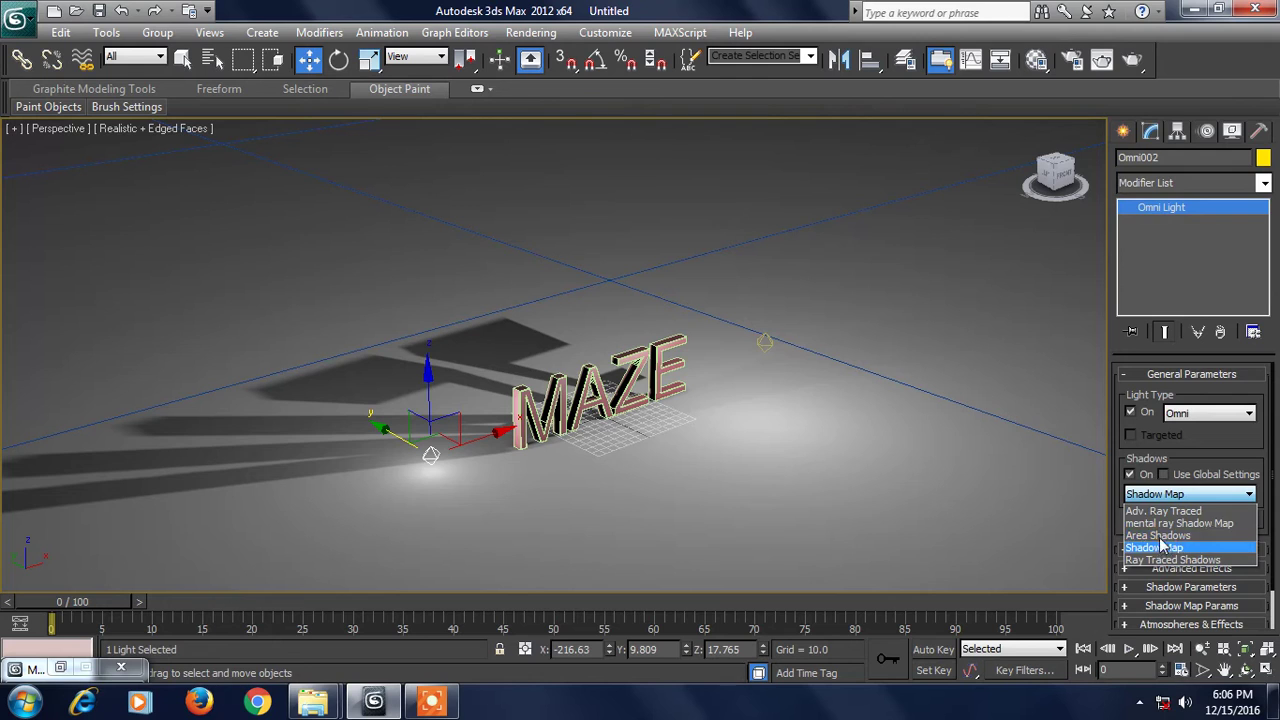
{"action": "left_click", "coordinate": [1163, 524]}
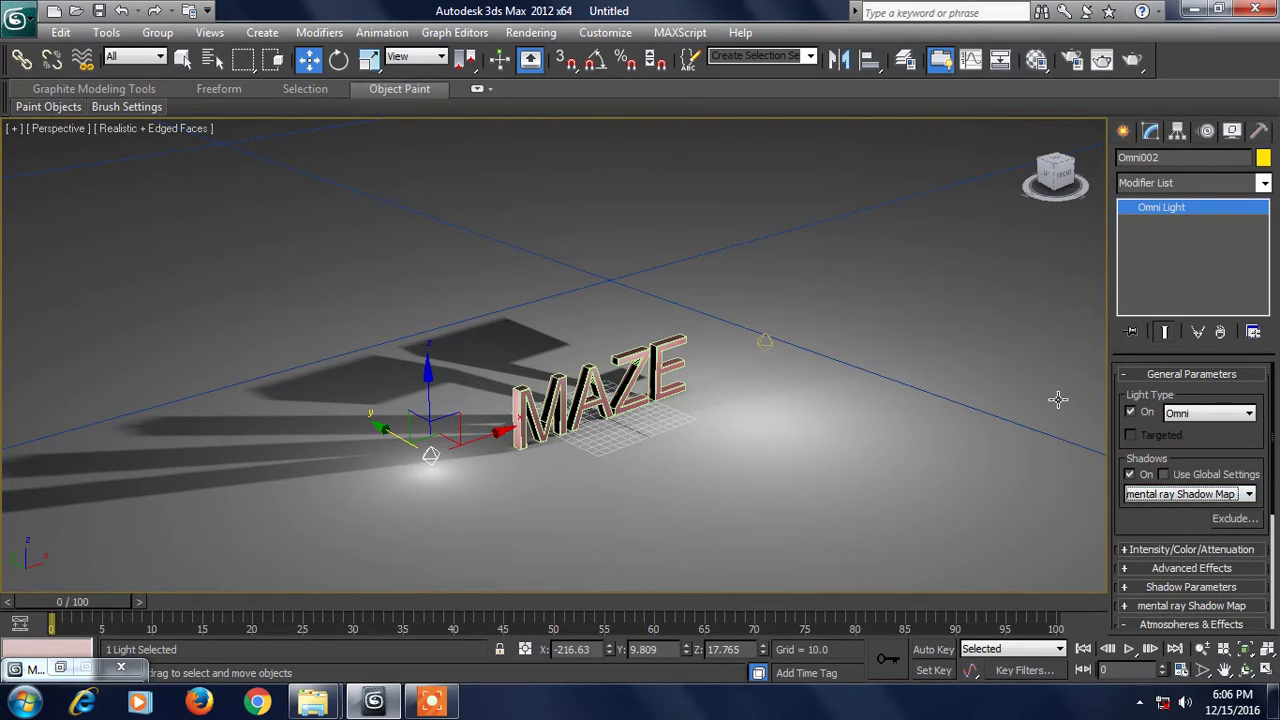
{"action": "left_click", "coordinate": [762, 343]}
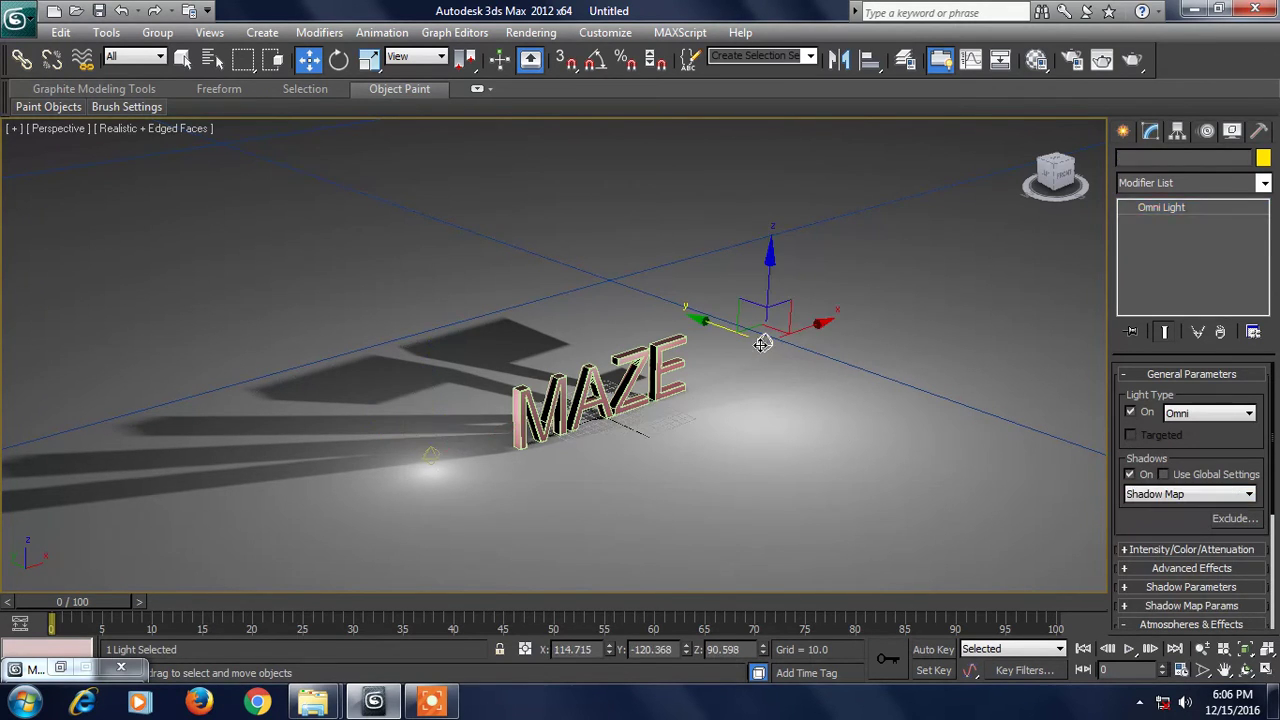
{"action": "left_click", "coordinate": [1185, 494]}
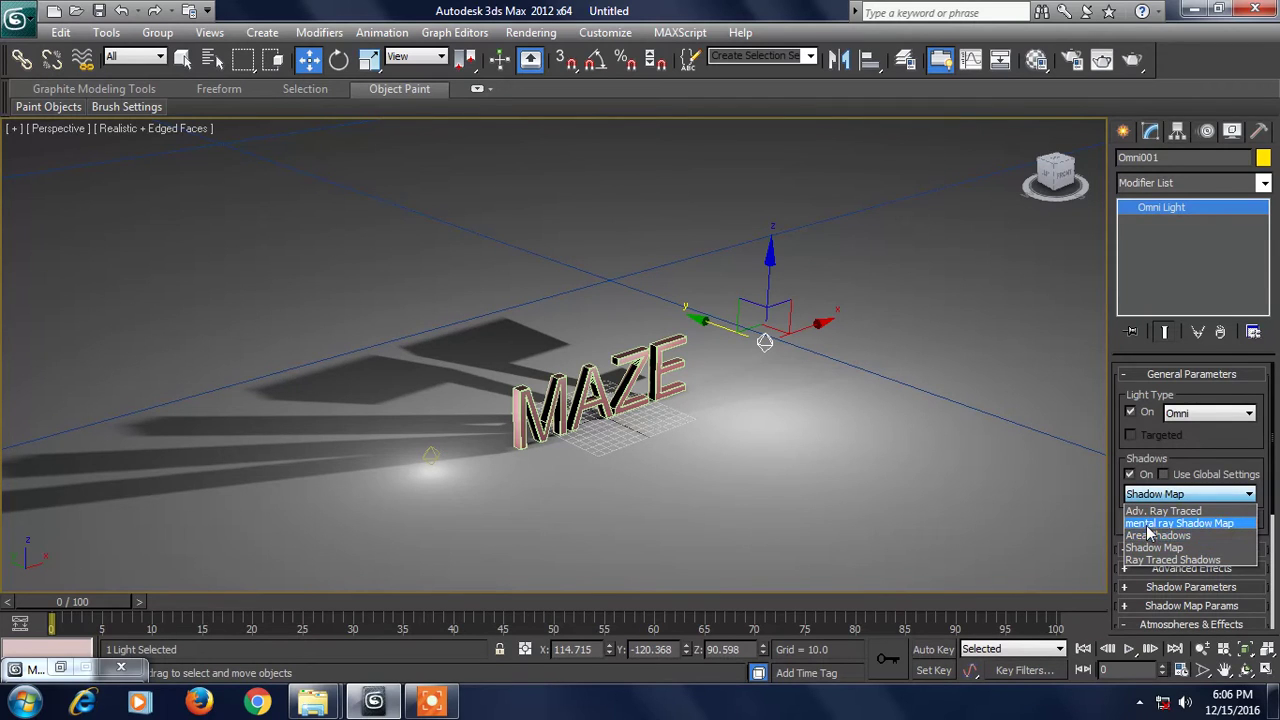
{"action": "left_click", "coordinate": [1157, 524]}
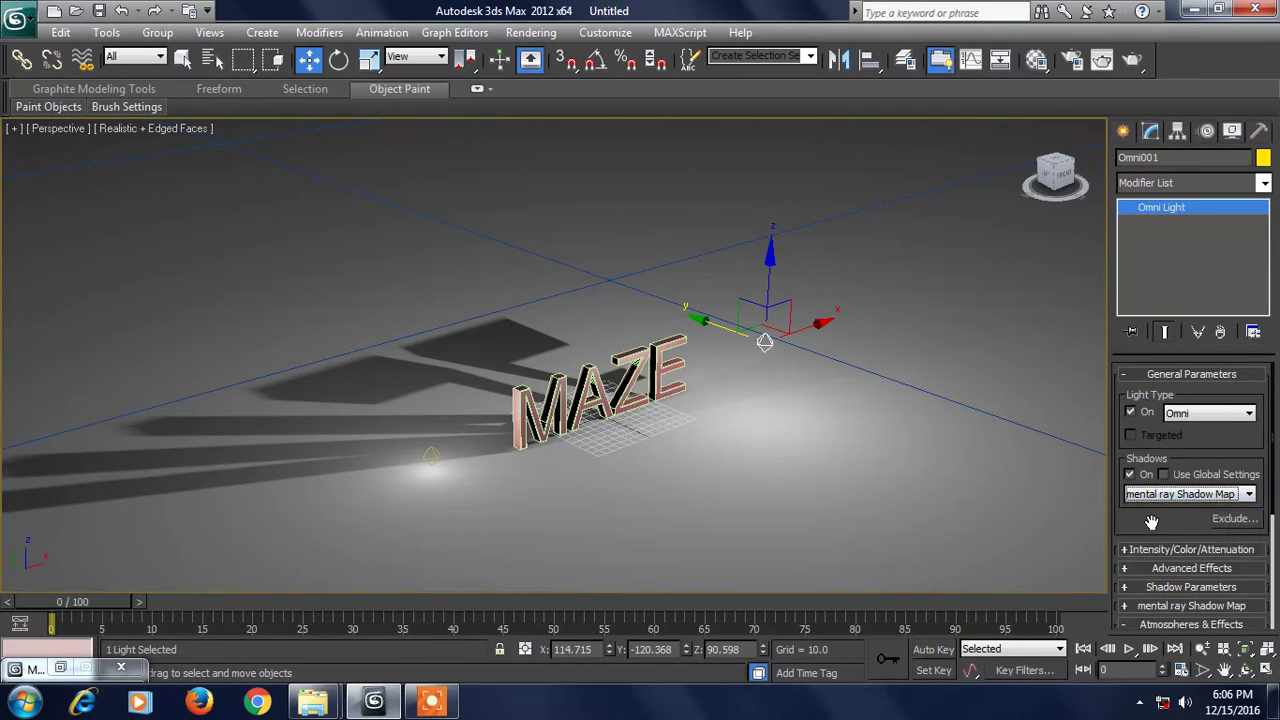
{"action": "left_click_drag", "start_coordinate": [1150, 518], "coordinate": [1148, 383]}
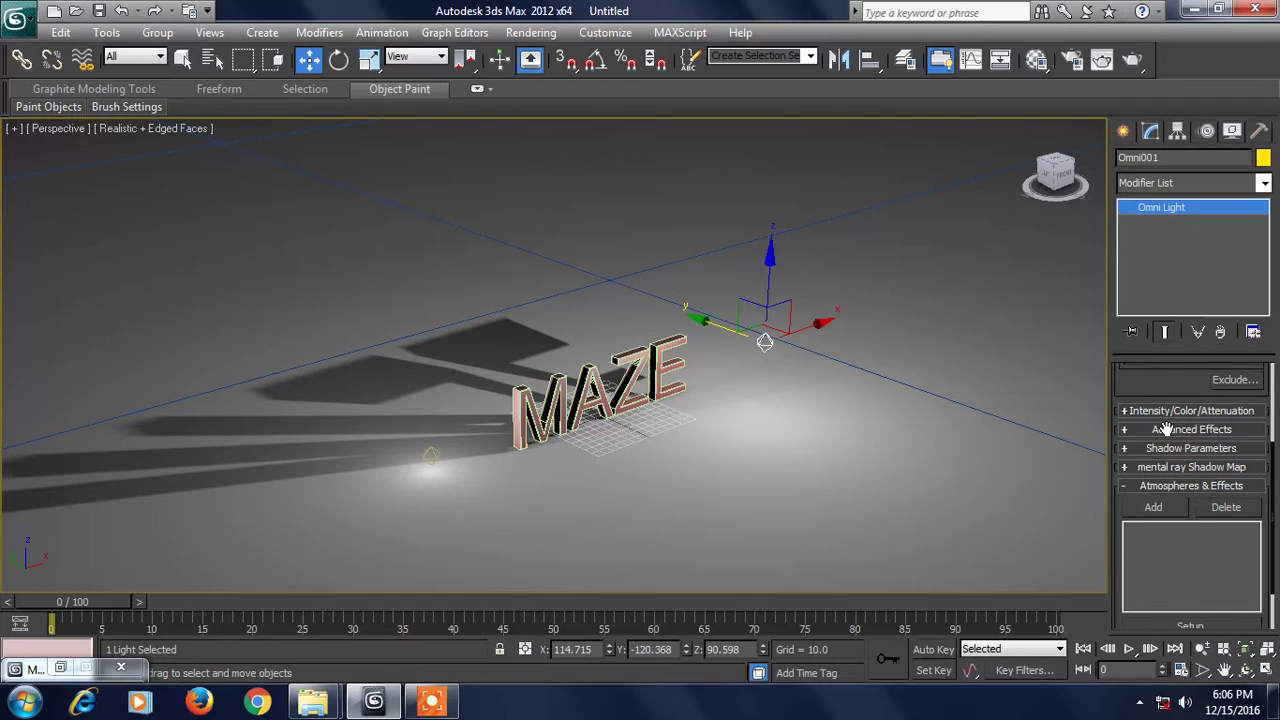
{"action": "left_click_drag", "start_coordinate": [1115, 507], "coordinate": [1124, 395]}
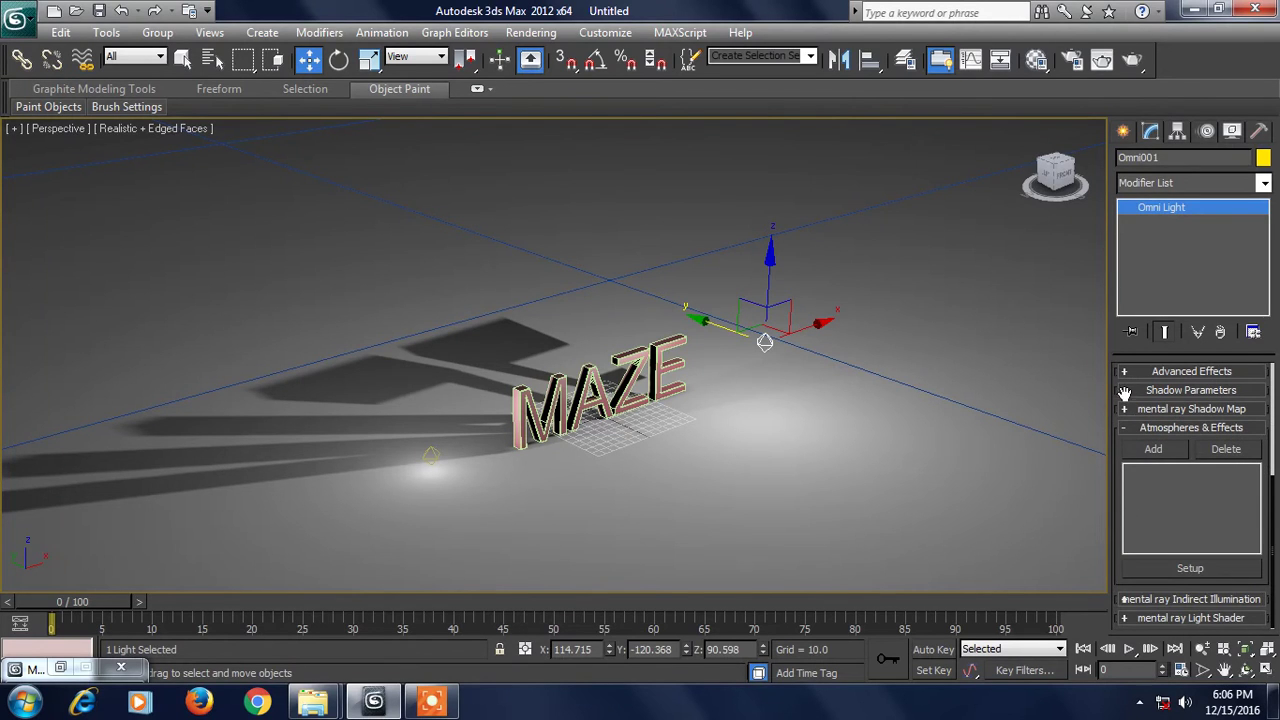
{"action": "left_click", "coordinate": [1146, 391]}
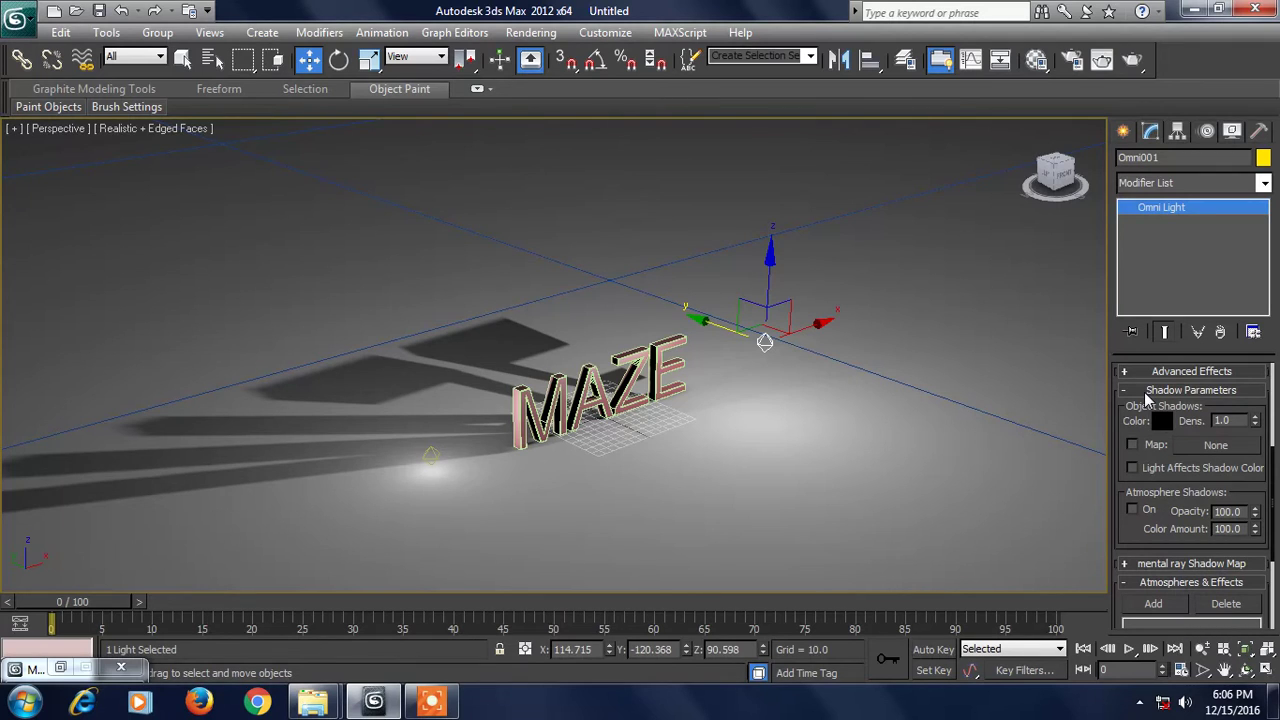
{"action": "scroll", "coordinate": [1157, 450], "scroll_direction": "down", "scroll_amount": 1}
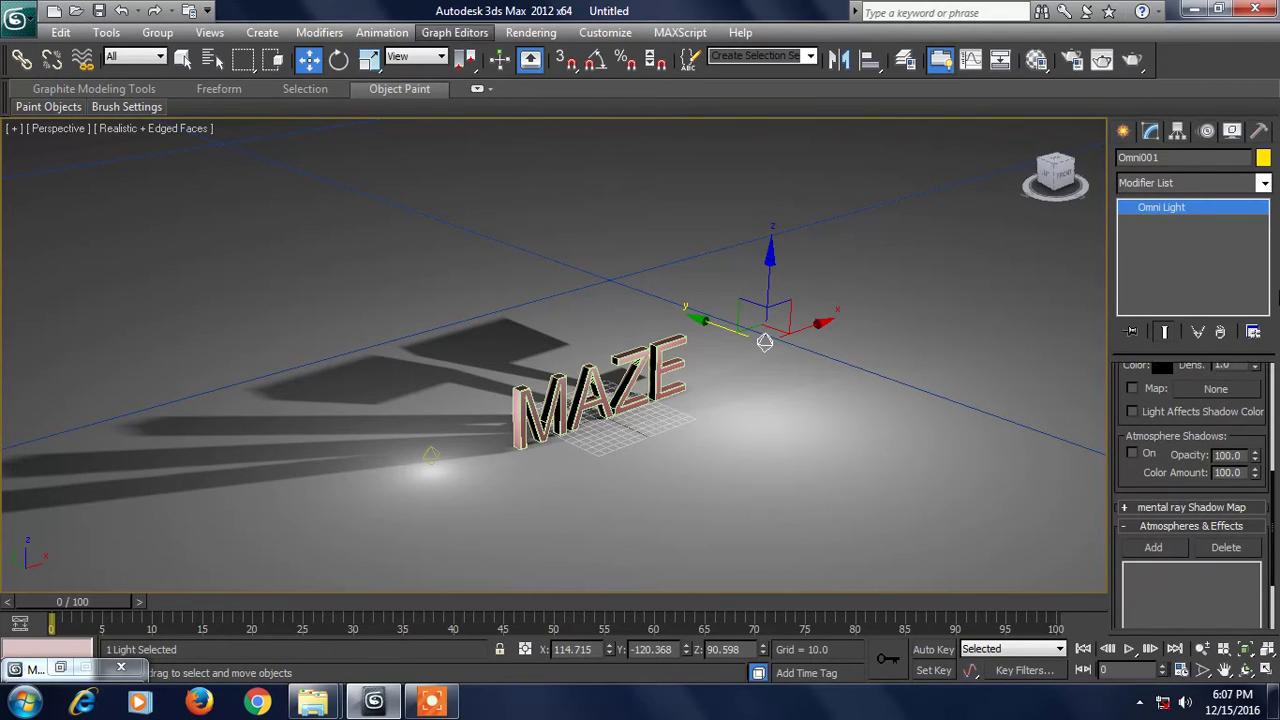
{"action": "scroll", "coordinate": [1178, 476], "scroll_direction": "up", "scroll_amount": 1}
{"action": "scroll", "coordinate": [1164, 421], "scroll_direction": "up", "scroll_amount": 1}
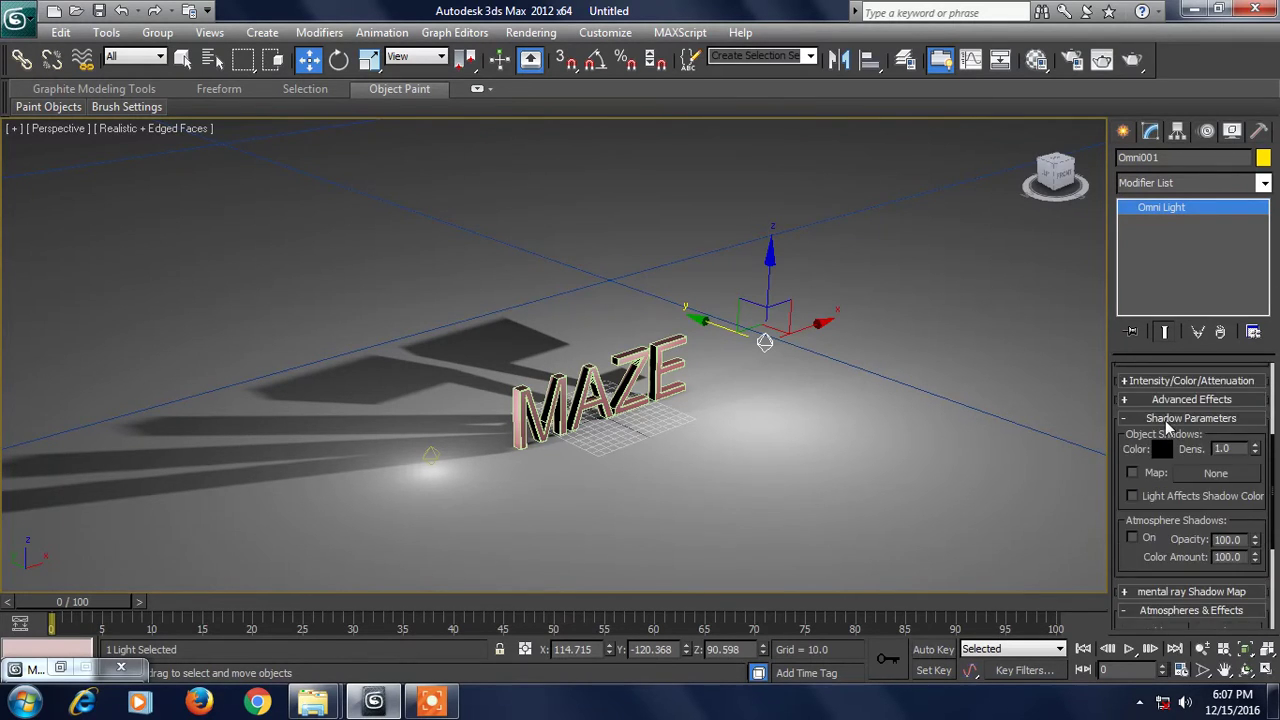
{"action": "left_click", "coordinate": [1166, 418]}
{"action": "left_click", "coordinate": [1168, 400]}
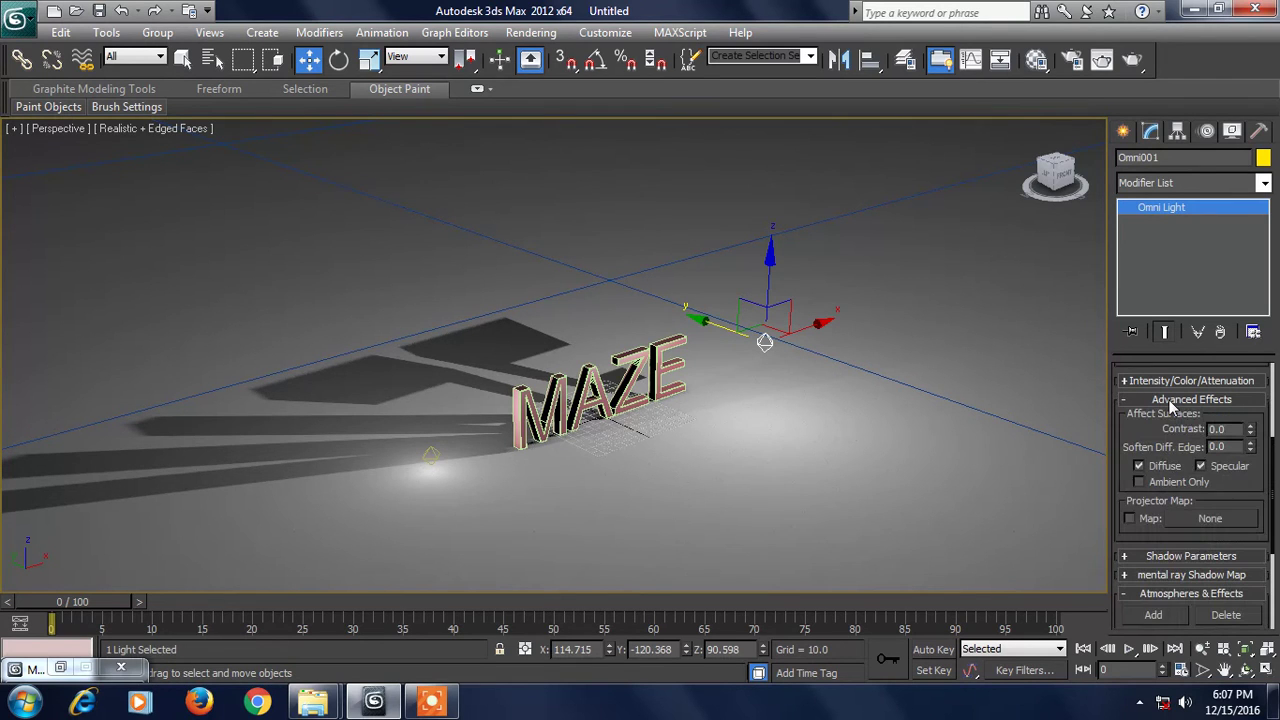
{"action": "left_click", "coordinate": [1170, 400]}
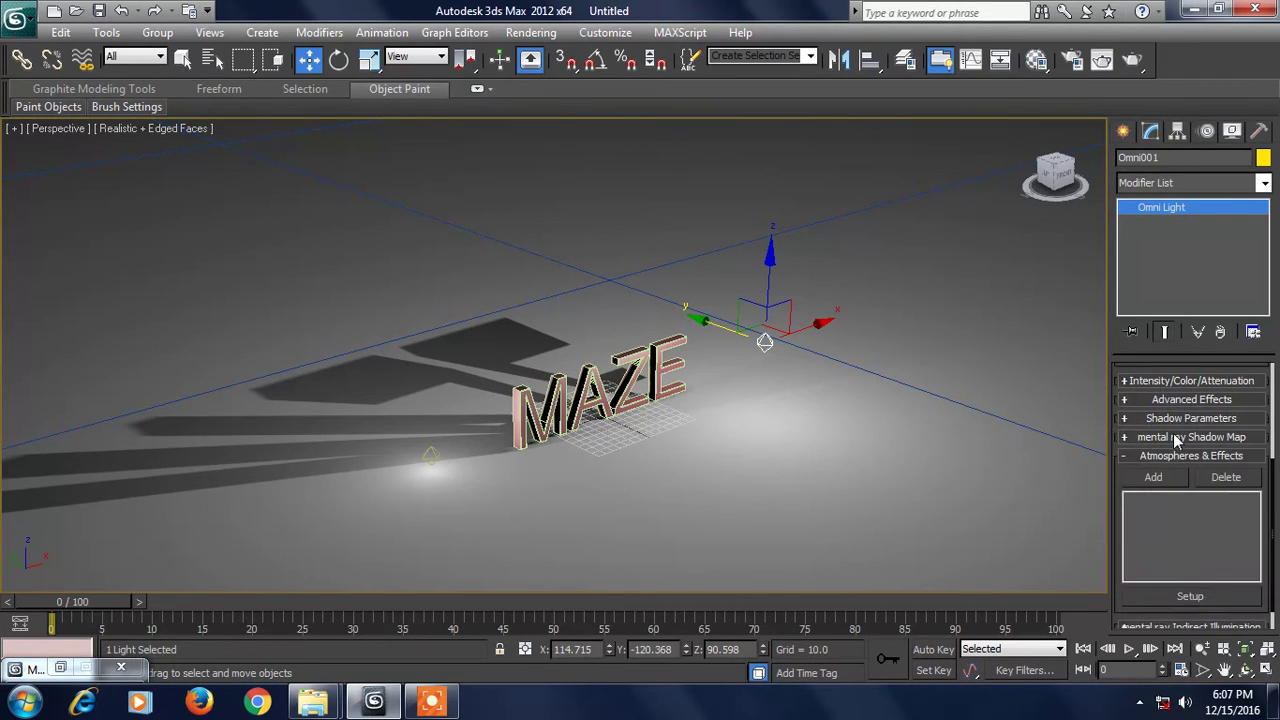
{"action": "left_click", "coordinate": [1176, 439]}
{"action": "left_click", "coordinate": [1176, 440]}
{"action": "left_click", "coordinate": [1176, 454]}
{"action": "left_click", "coordinate": [1169, 456]}
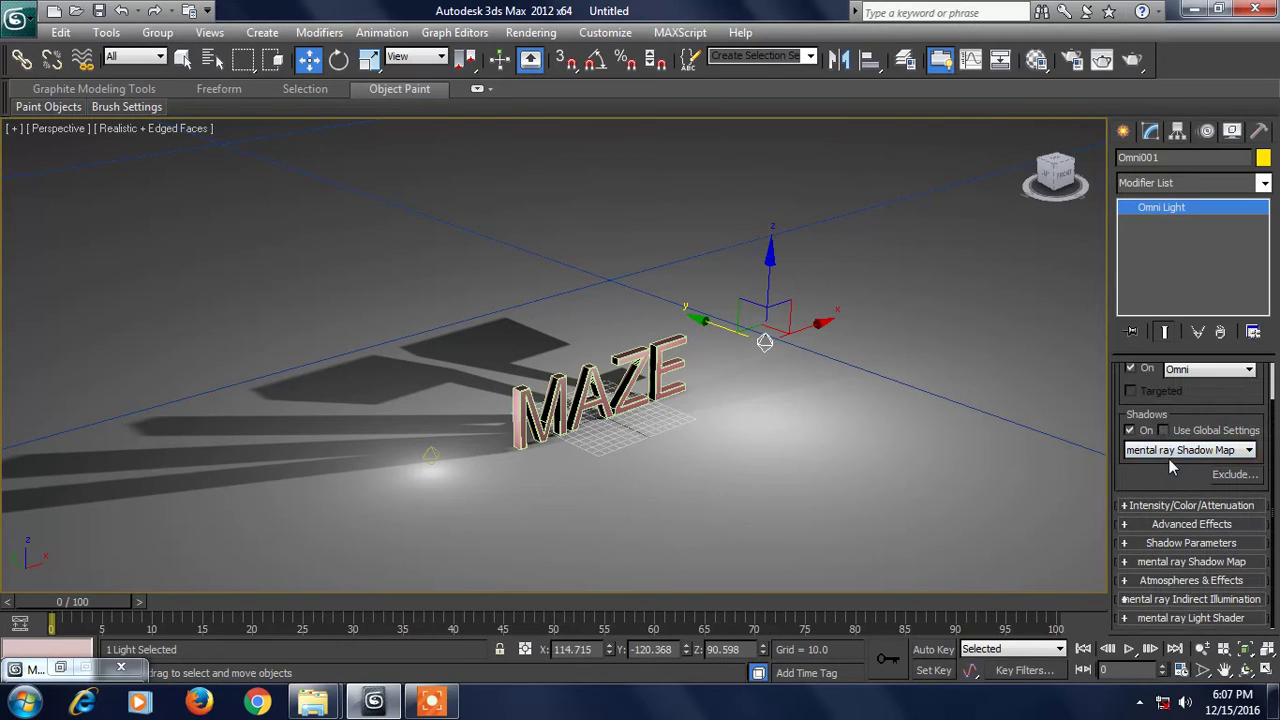
{"action": "left_click", "coordinate": [1150, 599]}
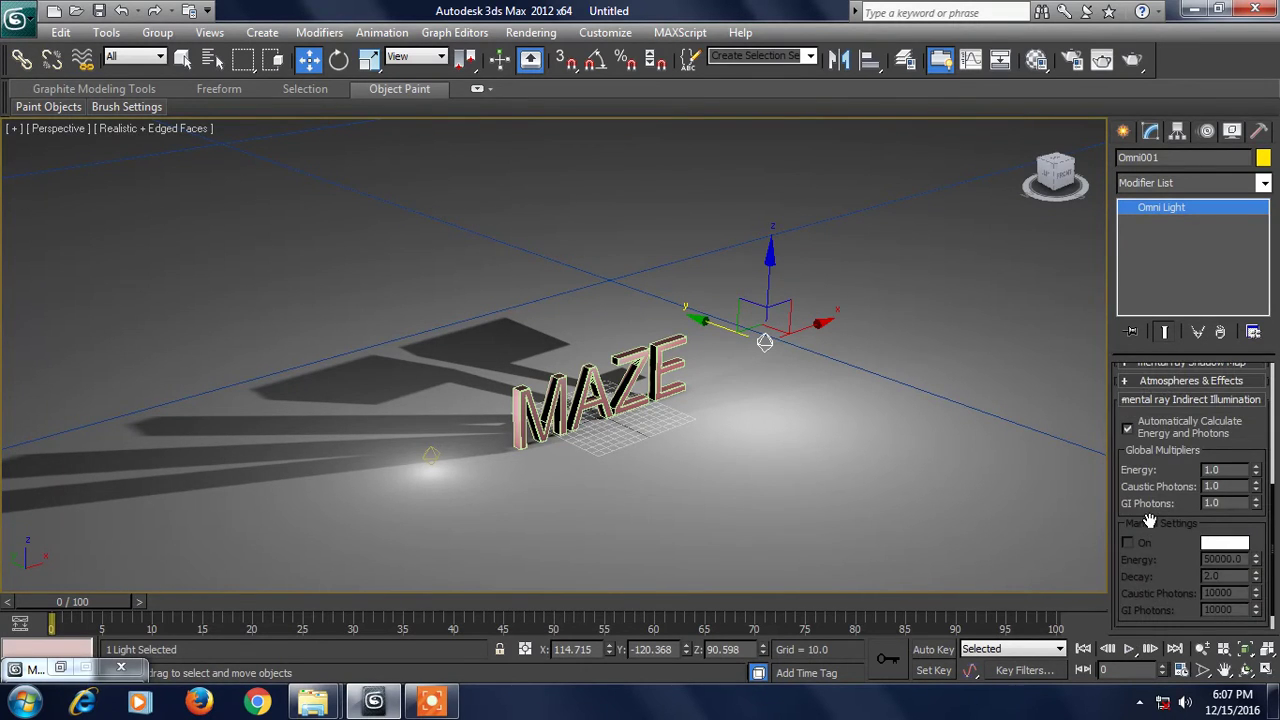
{"action": "scroll", "coordinate": [1150, 522], "scroll_direction": "up", "scroll_amount": 1}
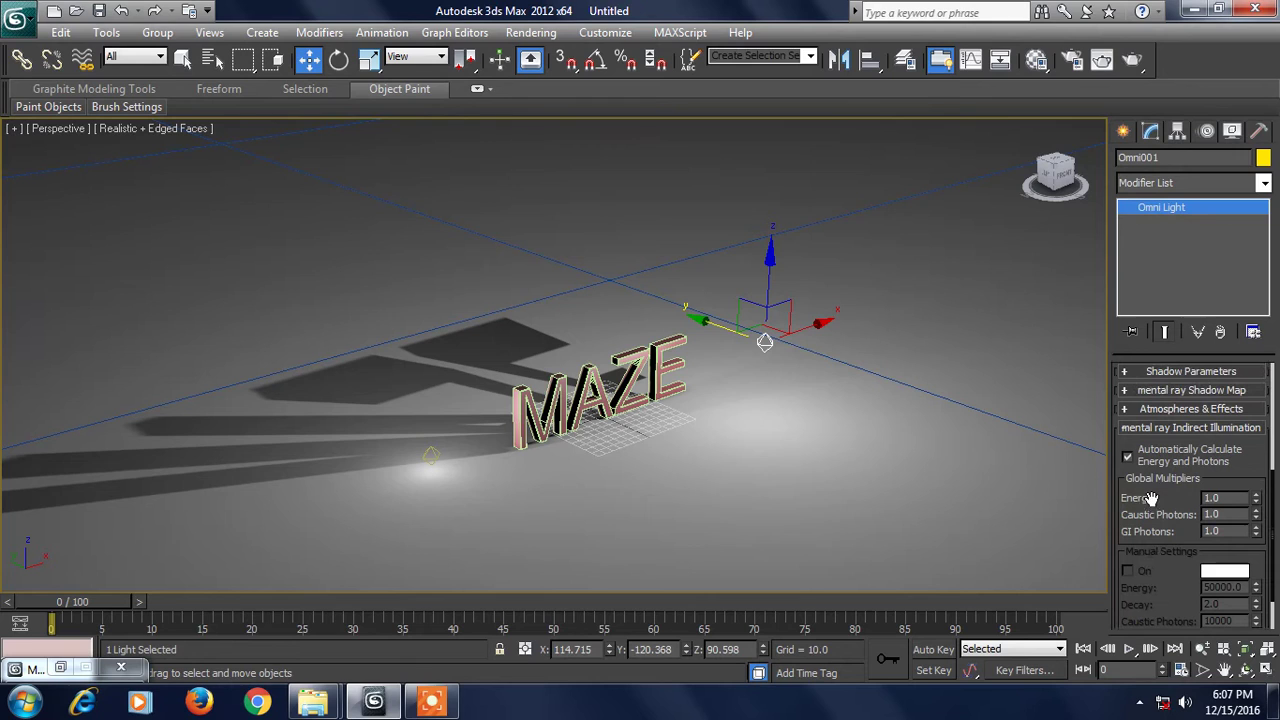
{"action": "left_click", "coordinate": [1173, 432]}
{"action": "scroll", "coordinate": [1168, 462], "scroll_direction": "up", "scroll_amount": 2}
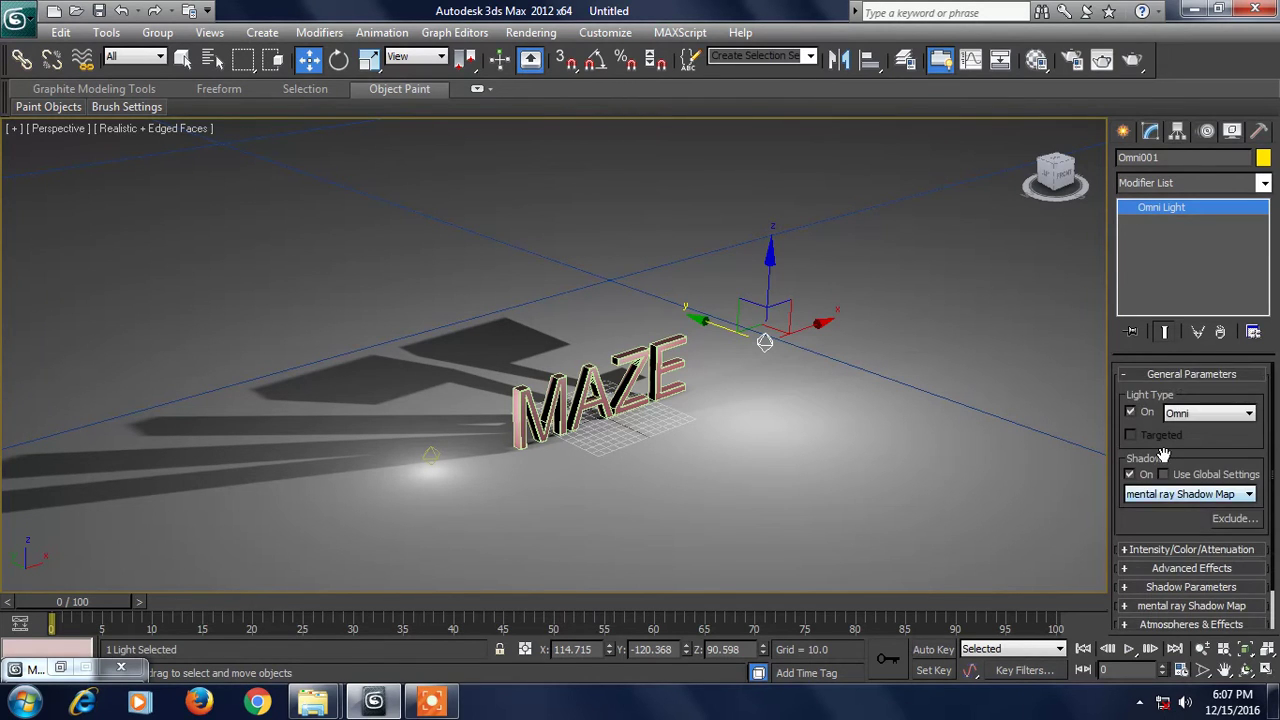
{"action": "left_click", "coordinate": [1188, 550]}
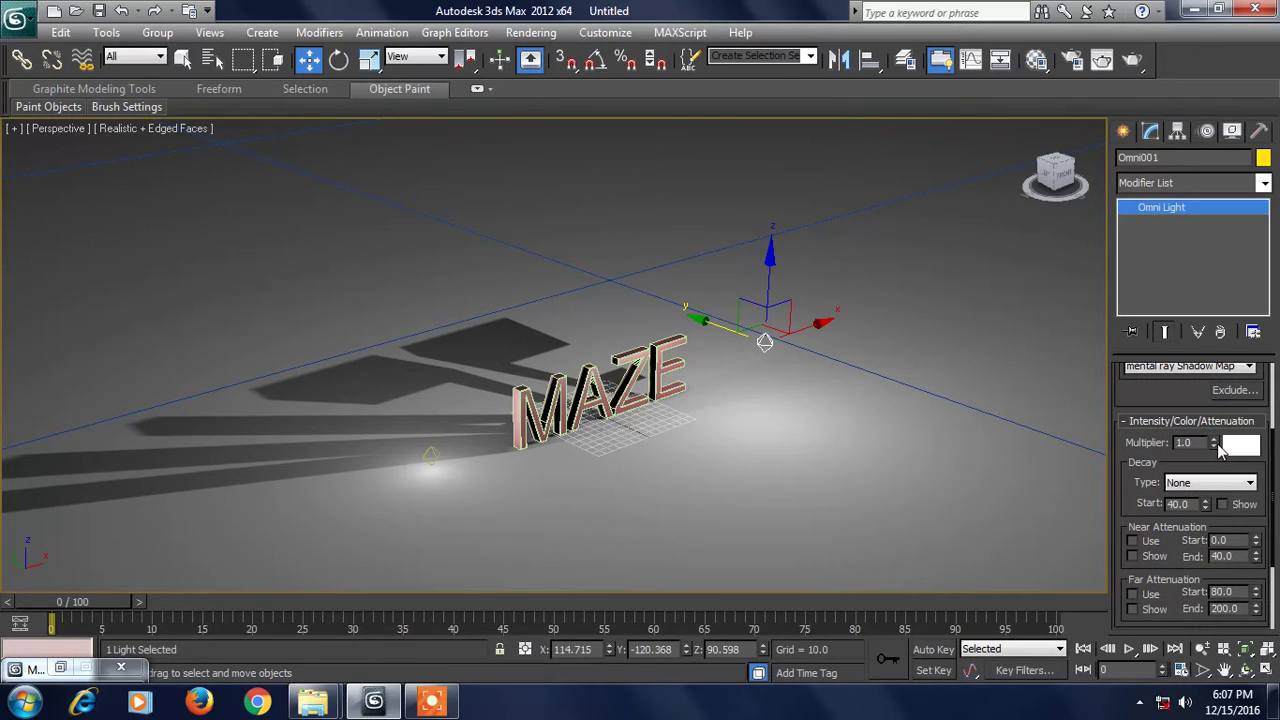
- Set Omni001's Multiplier to 0.42 and Omni002's to 0.61, then orbit and show Safe Frame
{"action": "left_click_drag", "start_coordinate": [1214, 447], "coordinate": [1212, 498]}
{"action": "left_click", "coordinate": [430, 454]}
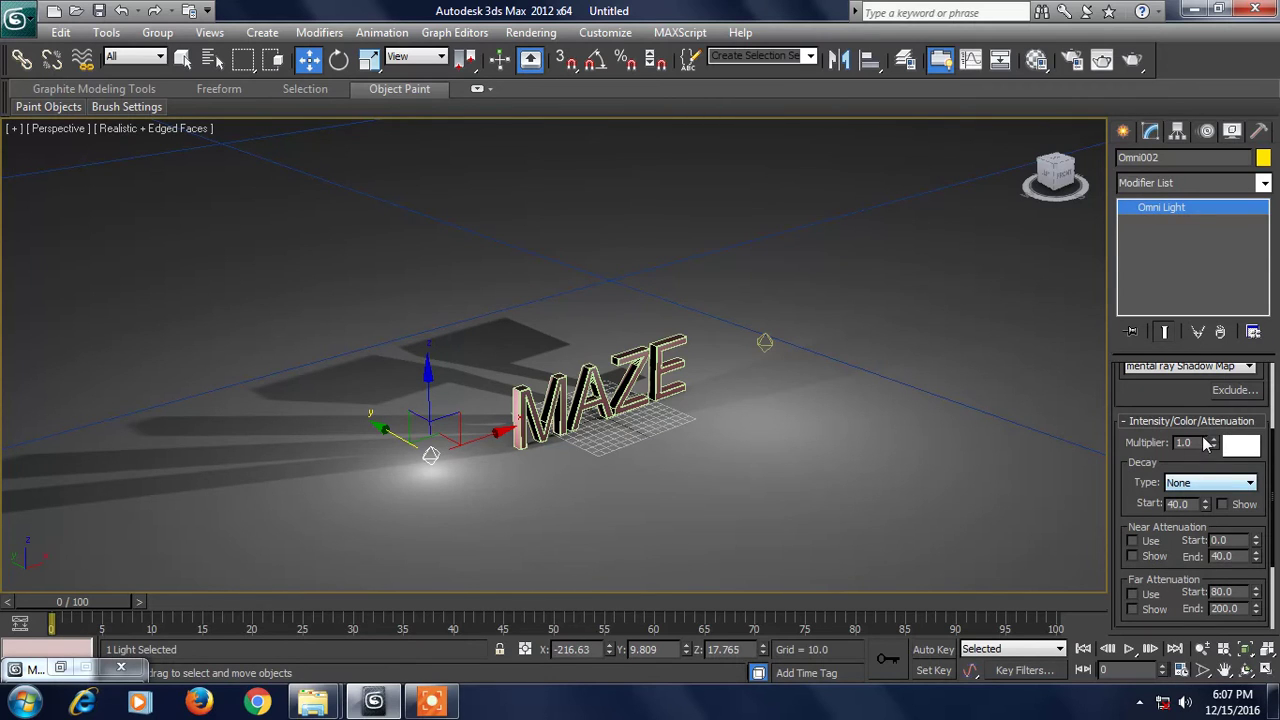
{"action": "left_click_drag", "start_coordinate": [1212, 447], "coordinate": [1214, 478]}
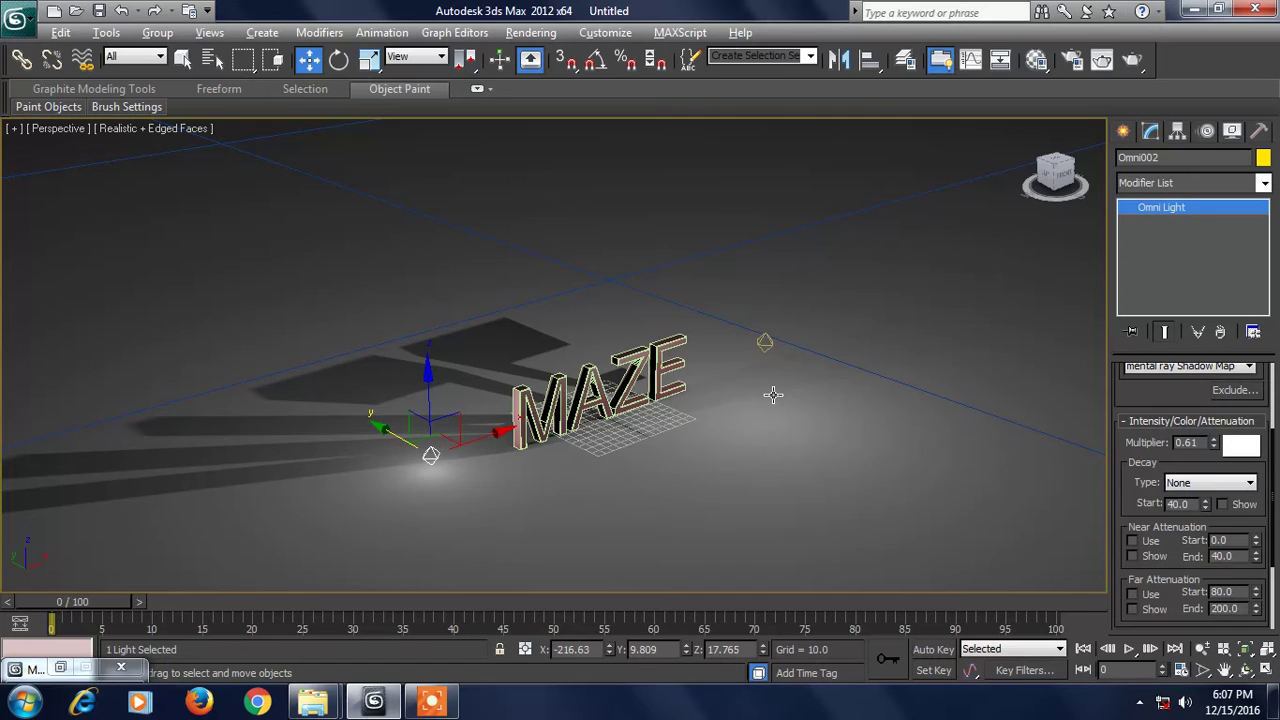
{"action": "middle_click_drag", "start_coordinate": [773, 394], "coordinate": [833, 428], "text": "alt"}
{"action": "key", "text": "shift+f"}
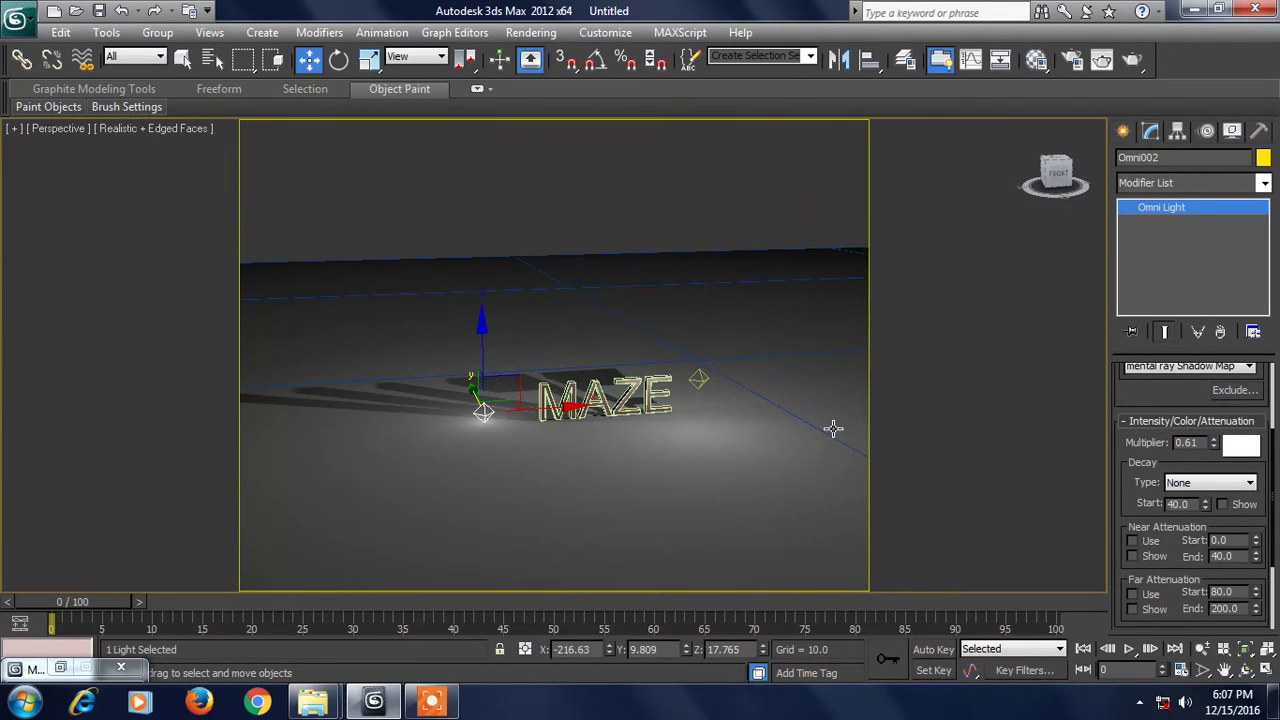
- Zoom and orbit until MAZE fills the safe frame, then make and close a test render
{"action": "left_click", "coordinate": [1202, 670]}
{"action": "left_click_drag", "start_coordinate": [583, 455], "coordinate": [612, 400]}
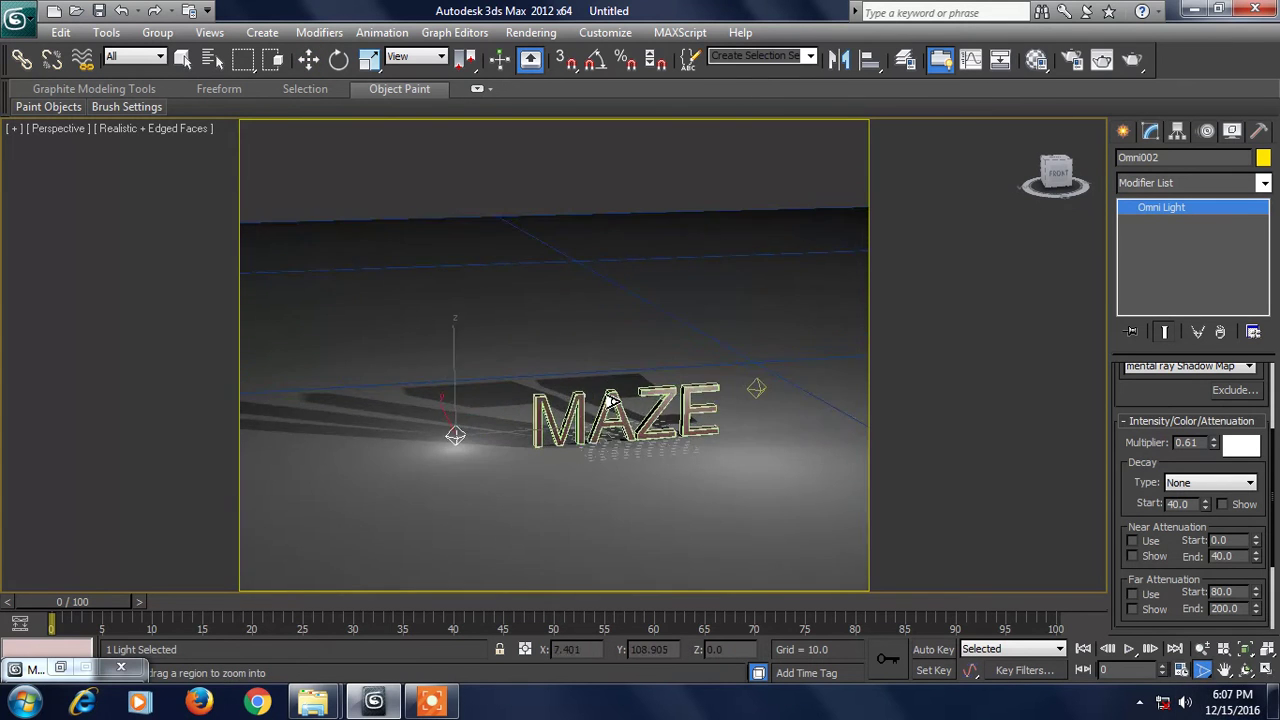
{"action": "scroll", "coordinate": [612, 400], "scroll_direction": "up", "scroll_amount": 3}
{"action": "middle_click_drag", "start_coordinate": [714, 517], "coordinate": [586, 449], "text": "alt"}
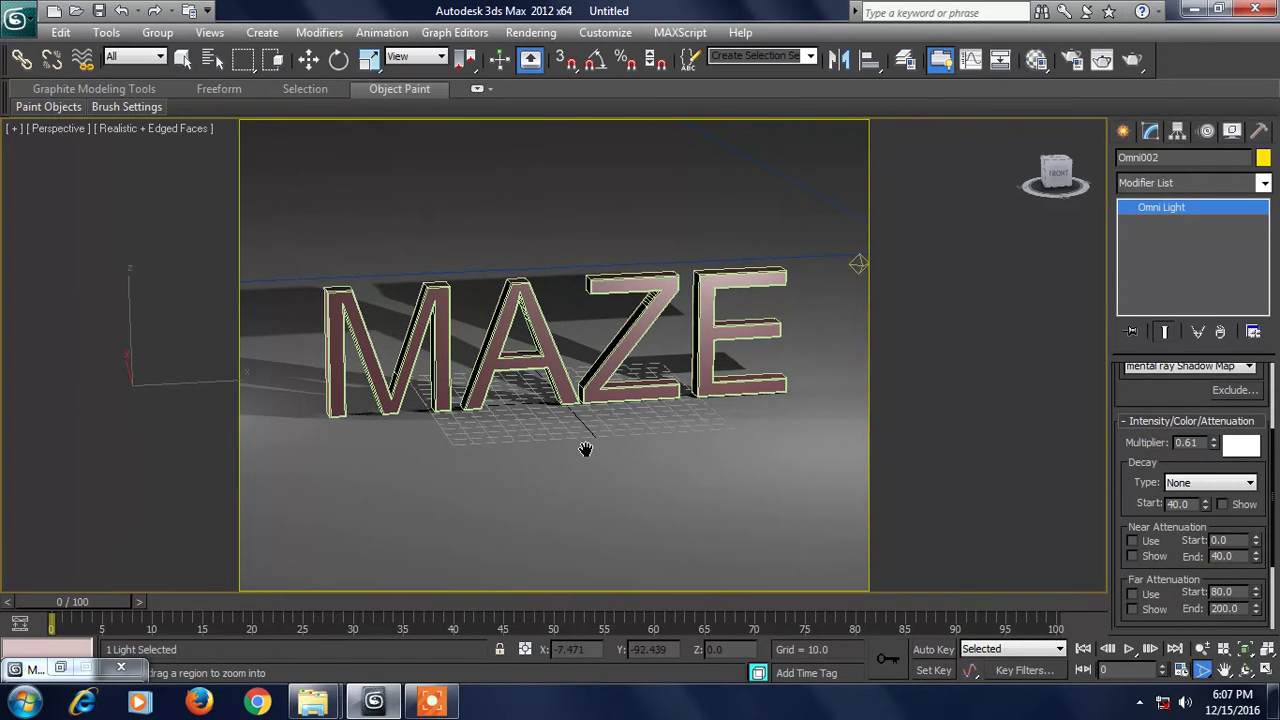
{"action": "left_click", "coordinate": [1132, 60]}
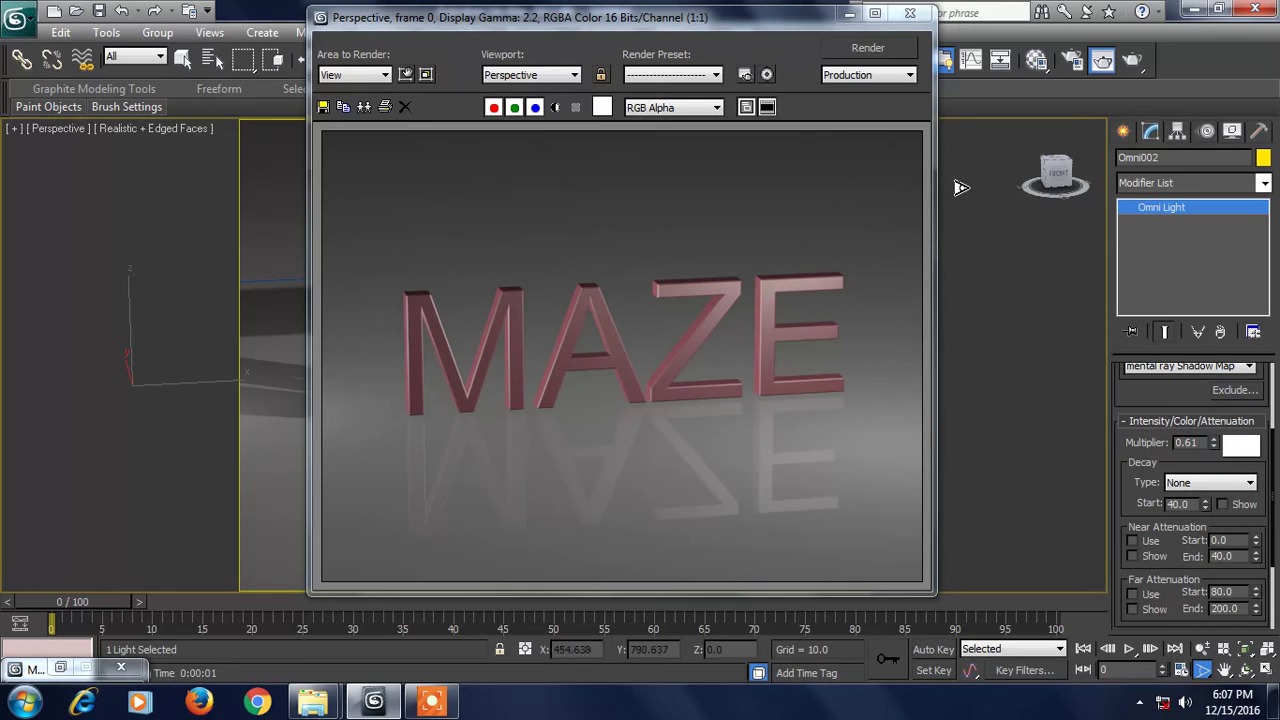
{"action": "left_click", "coordinate": [910, 14]}
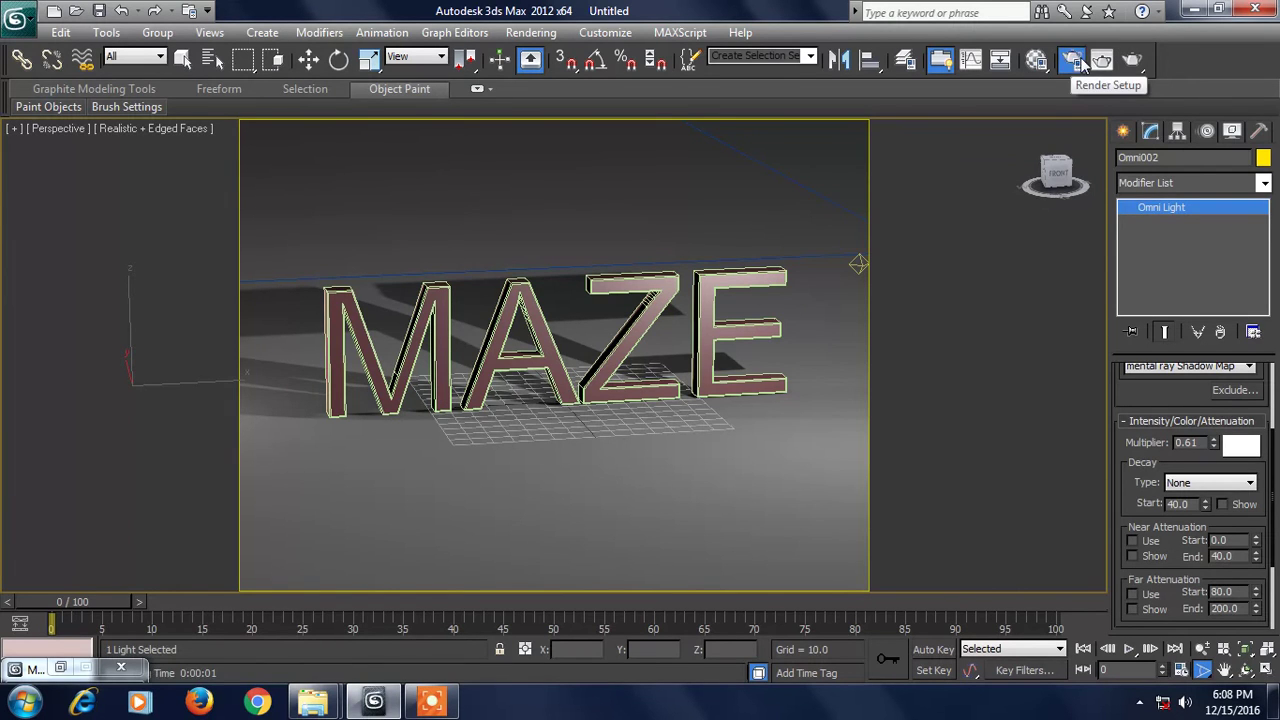
- Set Render Setup's output size to the HDTV (video) preset resolution
{"action": "left_click", "coordinate": [1076, 61]}
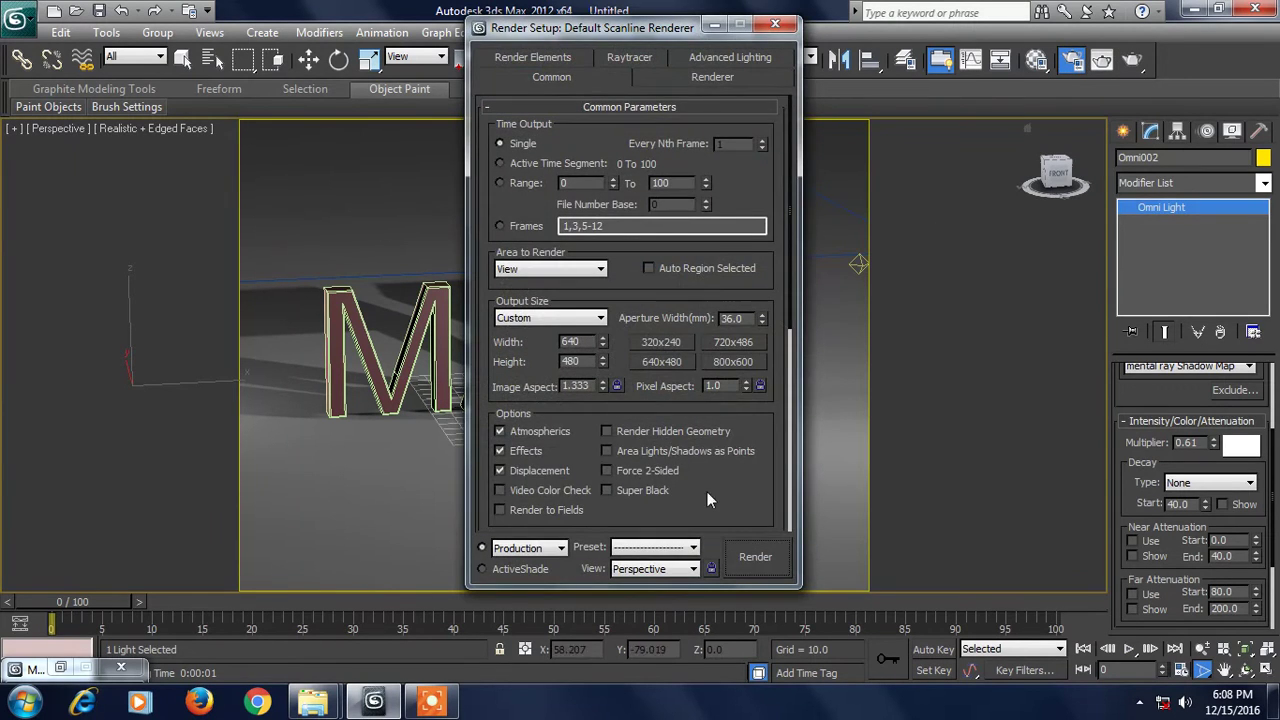
{"action": "scroll", "coordinate": [708, 410], "scroll_direction": "down", "scroll_amount": 5}
{"action": "scroll", "coordinate": [696, 376], "scroll_direction": "up", "scroll_amount": 3}
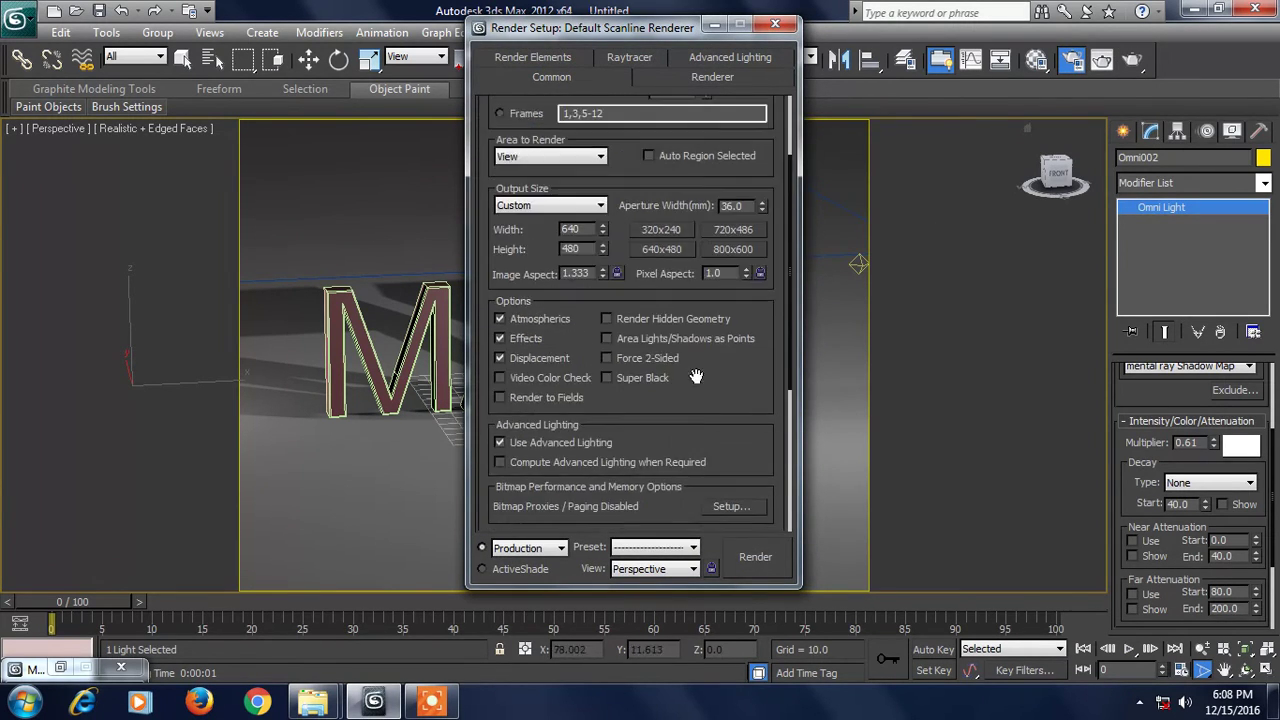
{"action": "left_click", "coordinate": [588, 208]}
{"action": "left_click", "coordinate": [537, 442]}
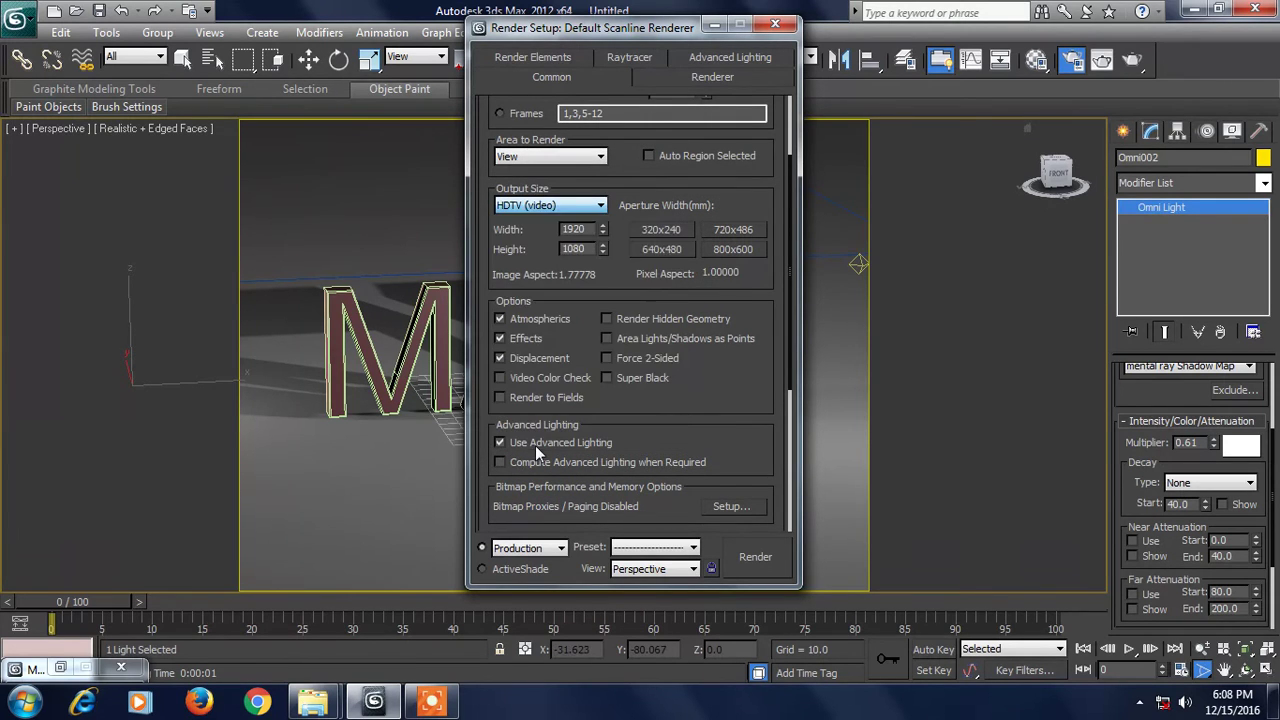
{"action": "left_click", "coordinate": [676, 251]}
- Assign mental ray Renderer as the production renderer and minimize Render Setup
{"action": "scroll", "coordinate": [724, 427], "scroll_direction": "down", "scroll_amount": 5}
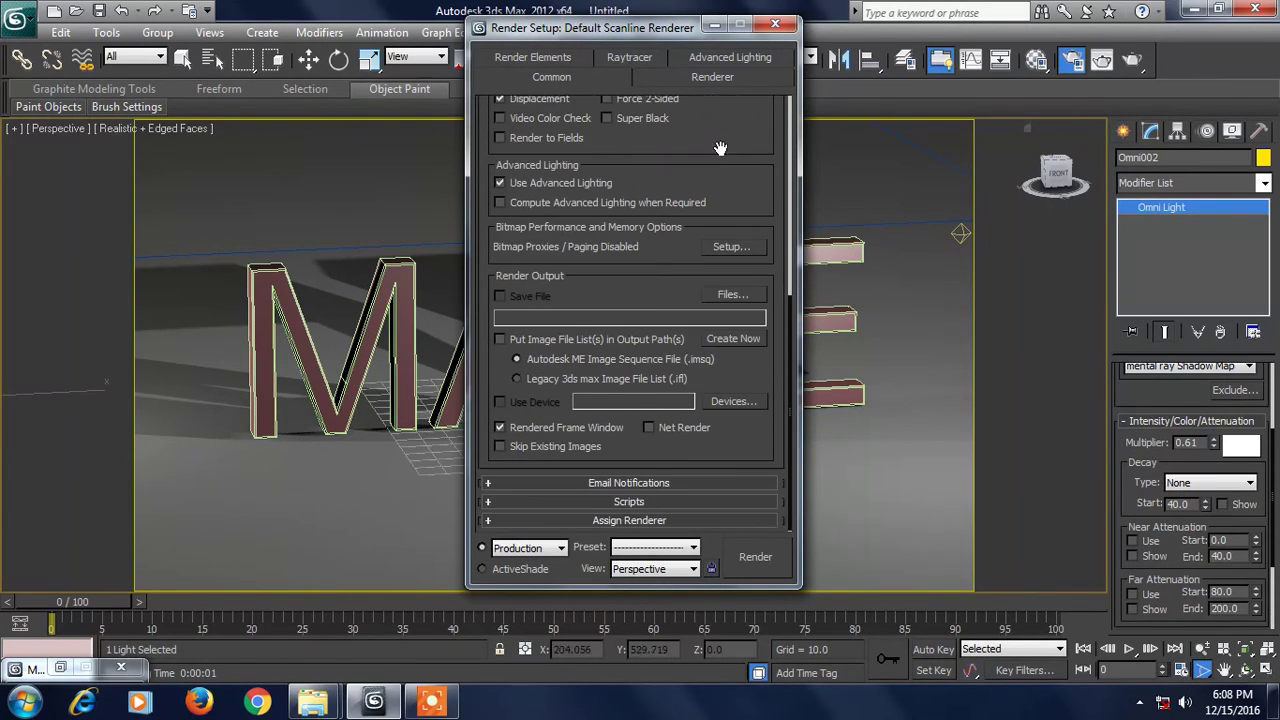
{"action": "left_click", "coordinate": [668, 519]}
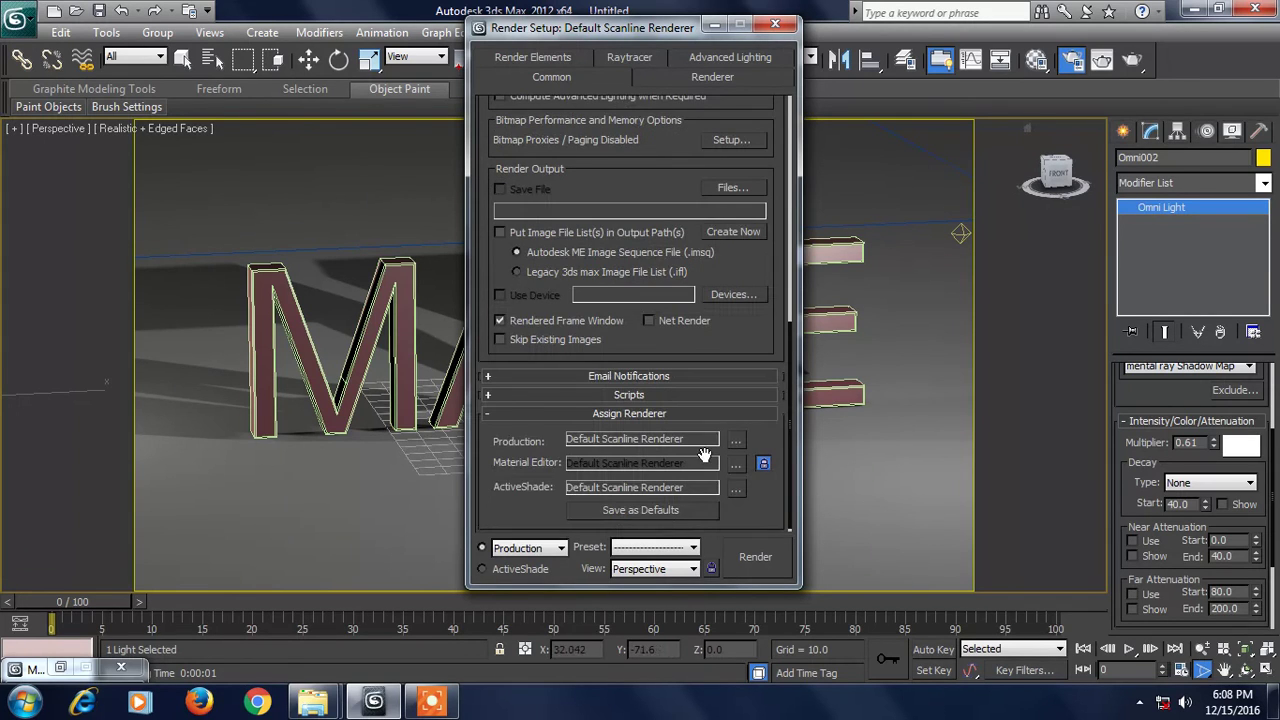
{"action": "left_click", "coordinate": [735, 443]}
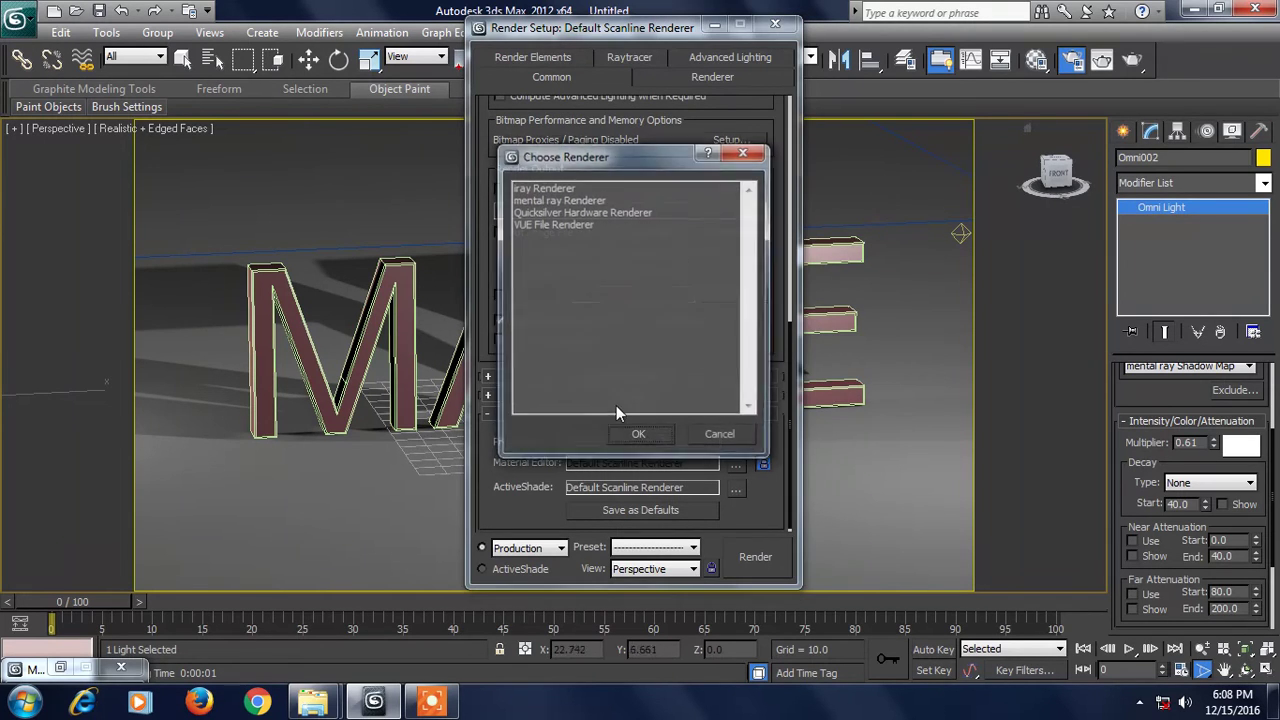
{"action": "left_click", "coordinate": [563, 200]}
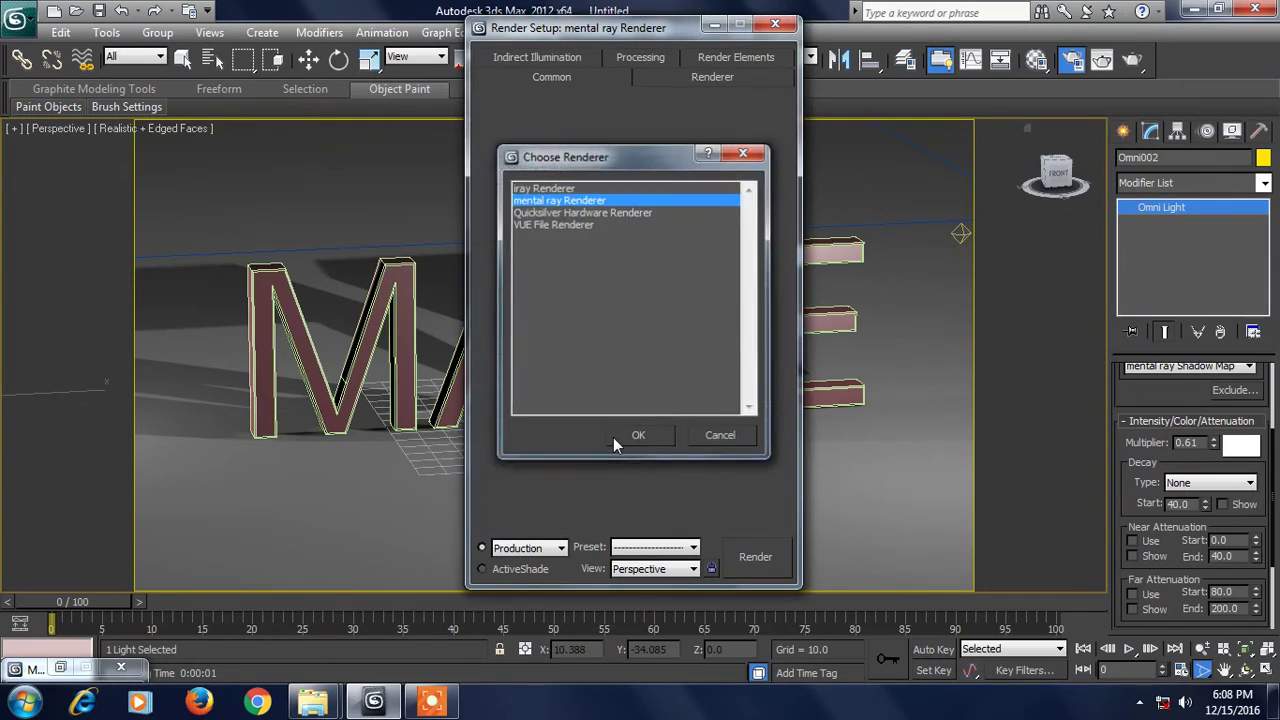
{"action": "left_click", "coordinate": [634, 436]}
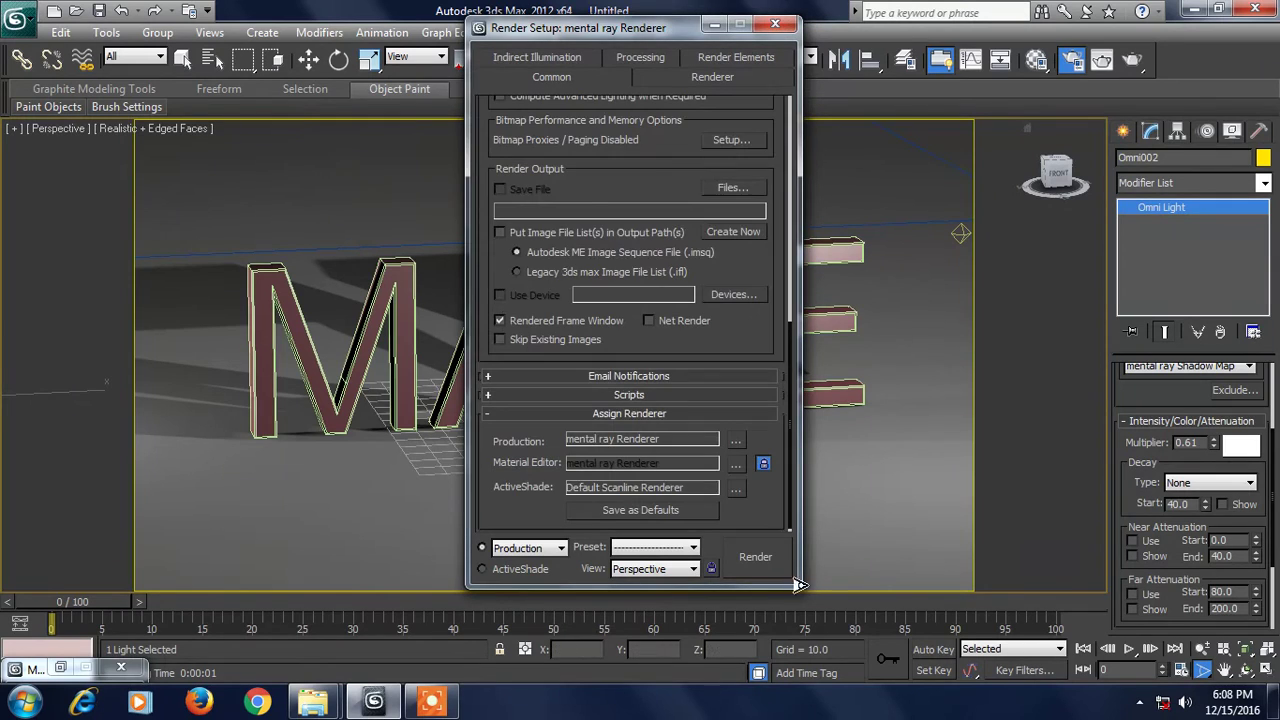
{"action": "left_click", "coordinate": [714, 24]}
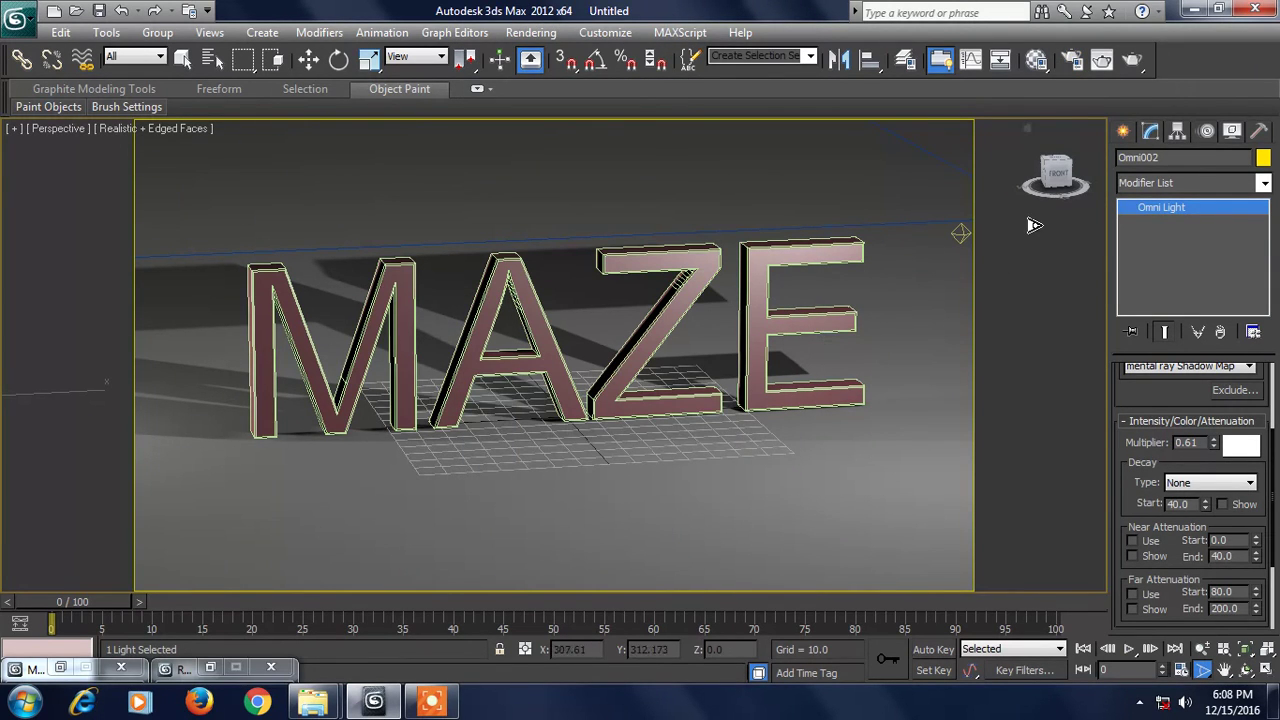
- Render the MAZE scene with mental ray, then close the rendered frame window
{"action": "key", "text": "q"}
{"action": "key", "text": "q"}
{"action": "key", "text": "q"}
{"action": "key", "text": "q"}
{"action": "key", "text": "q"}
{"action": "key", "text": "q"}
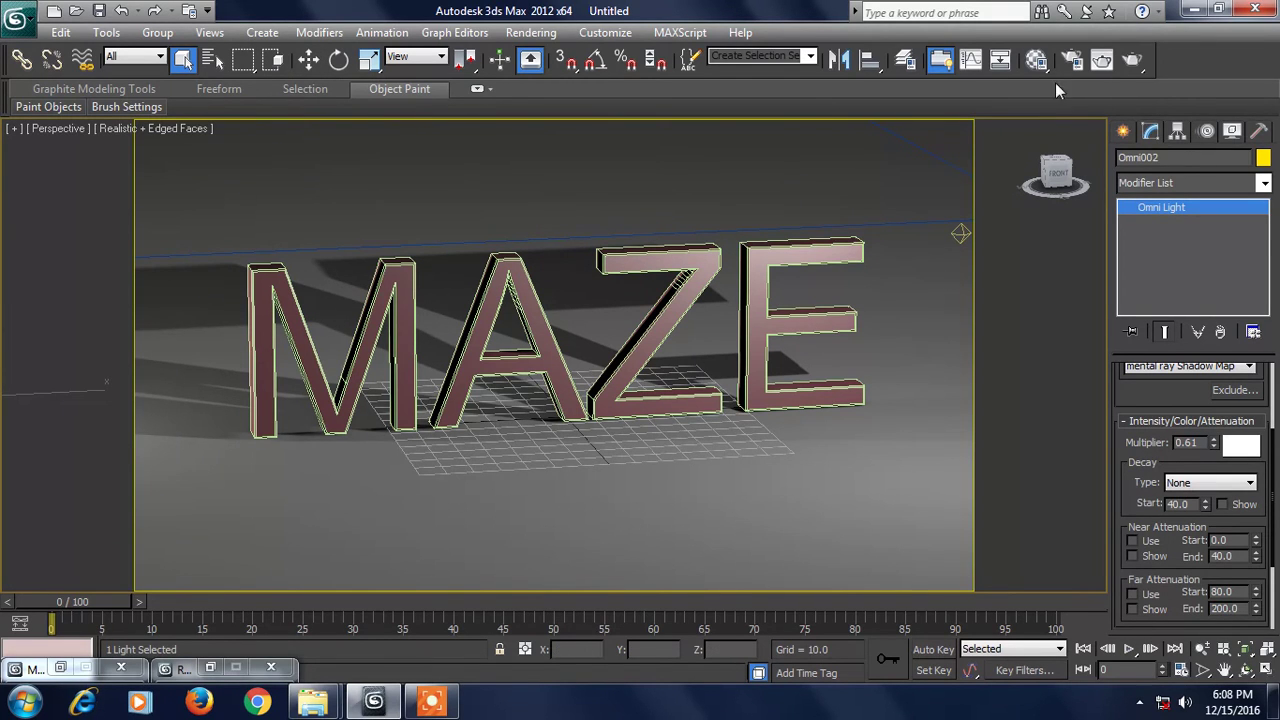
{"action": "left_click", "coordinate": [1133, 59]}
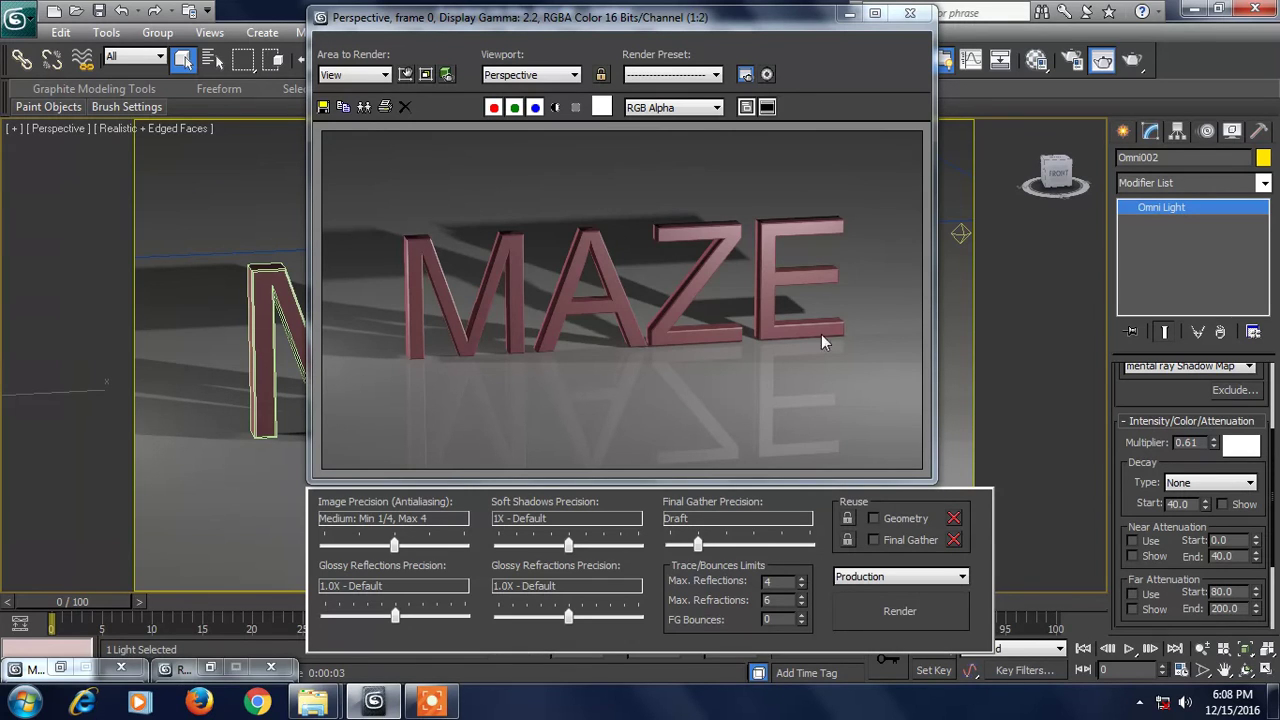
{"action": "left_click", "coordinate": [910, 17]}
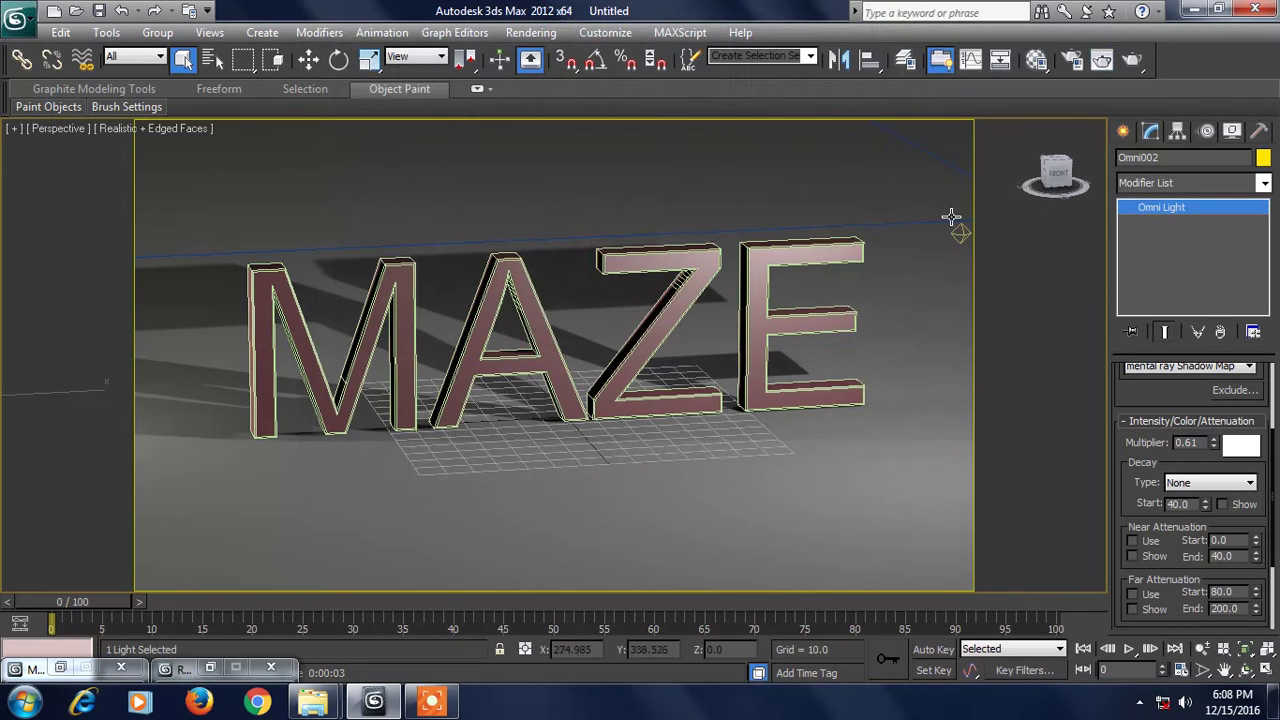
- Select Omni001 and start an ActiveShade preview from the Render flyout
{"action": "left_click", "coordinate": [958, 233]}
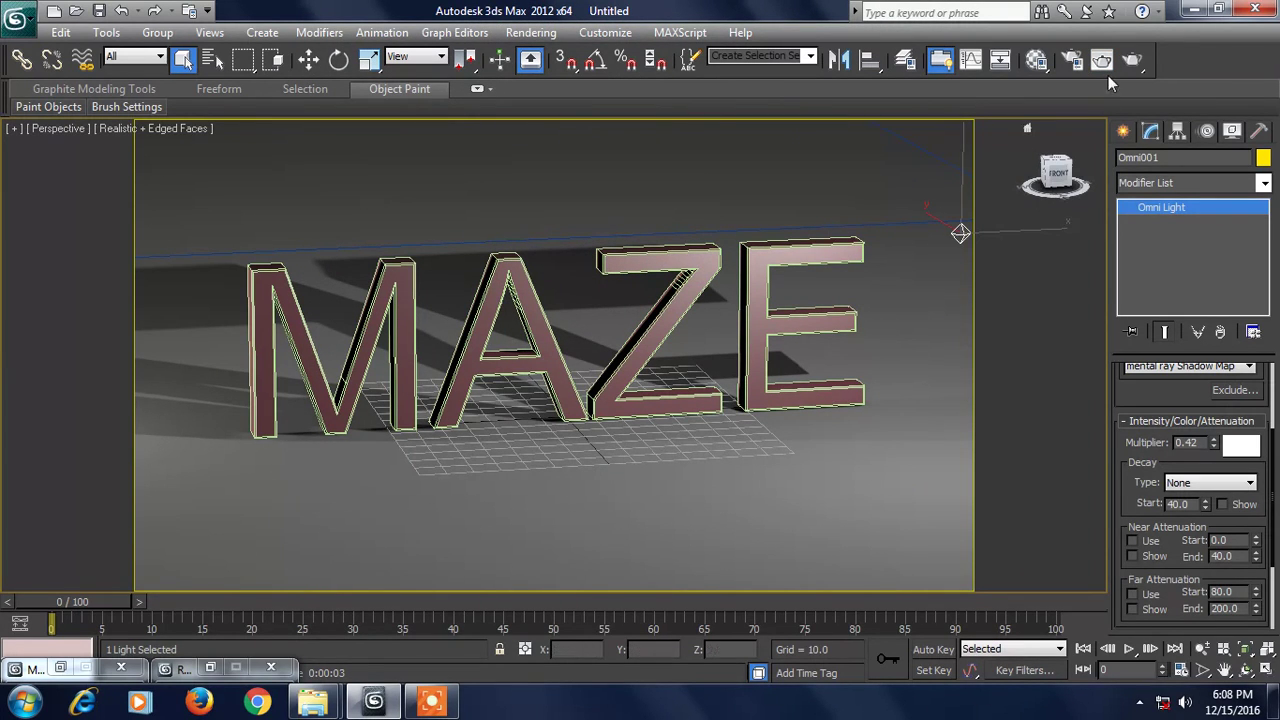
{"action": "left_click_drag", "start_coordinate": [1133, 65], "coordinate": [1133, 150]}
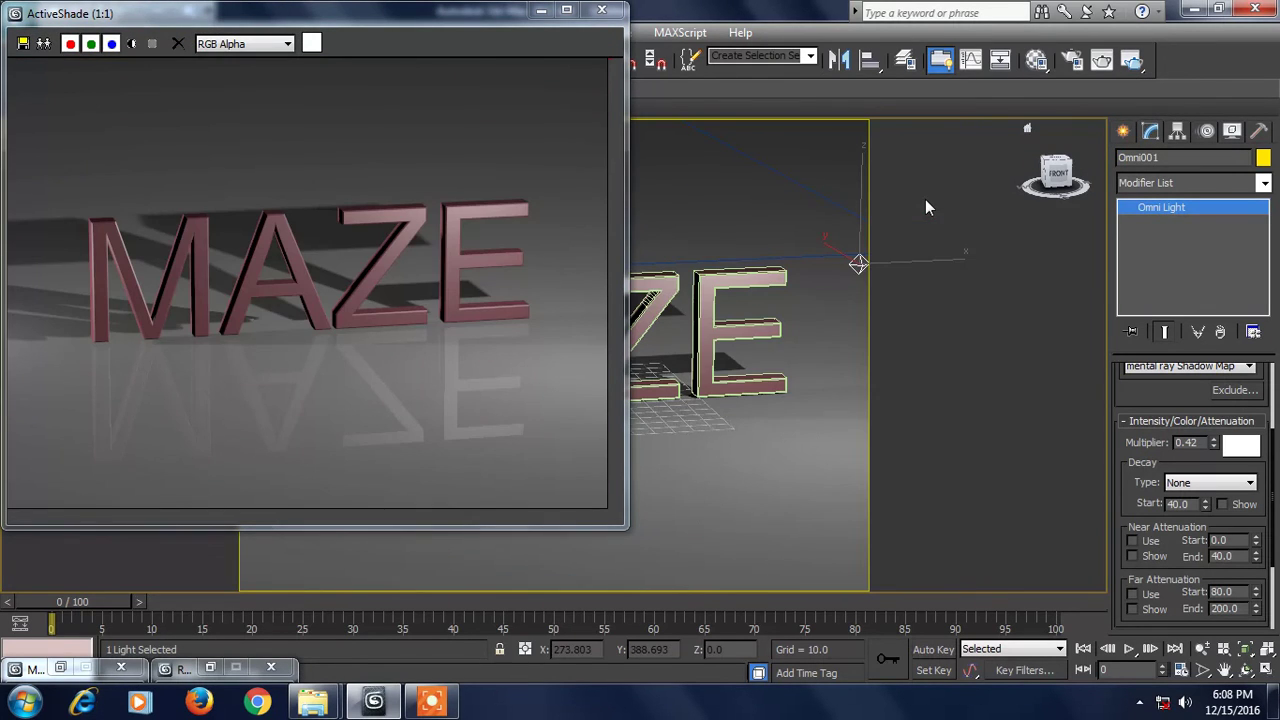
{"action": "key", "text": "w"}
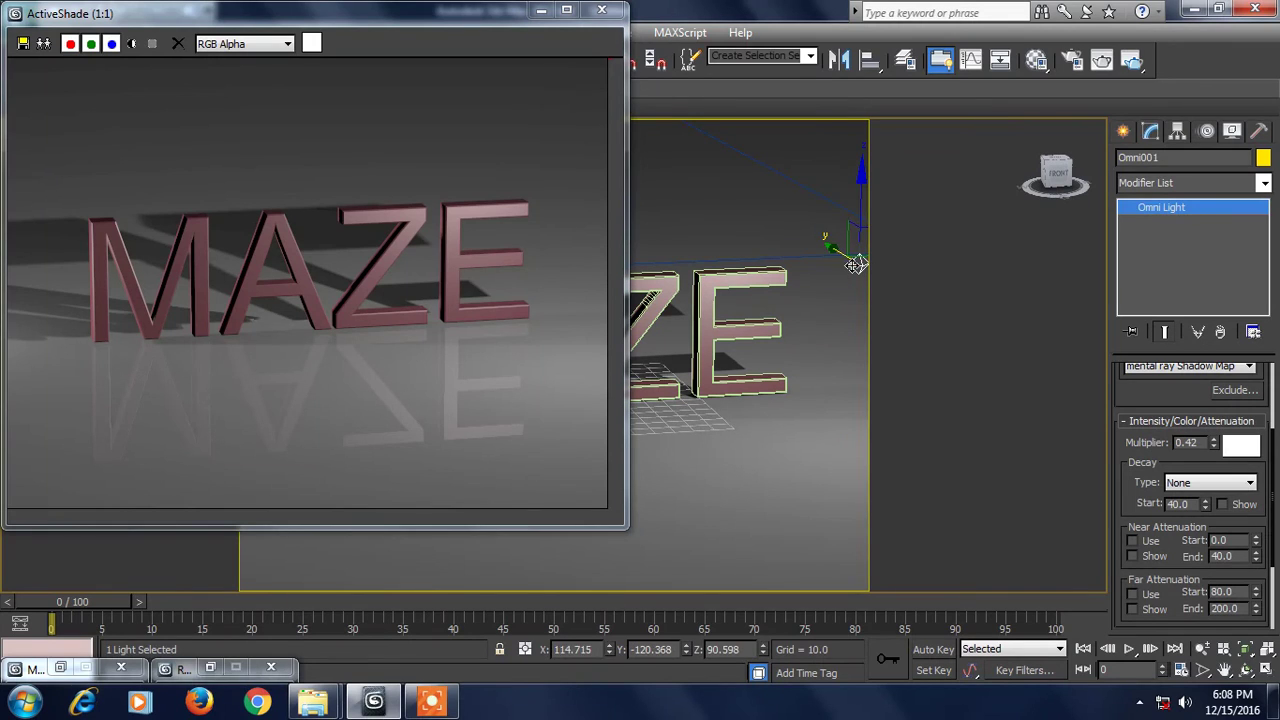
{"action": "left_click_drag", "start_coordinate": [1131, 60], "coordinate": [1172, 66]}
- Move Omni001 along Y and then left along X so the text's shadows shift
{"action": "left_click_drag", "start_coordinate": [835, 250], "coordinate": [790, 203]}
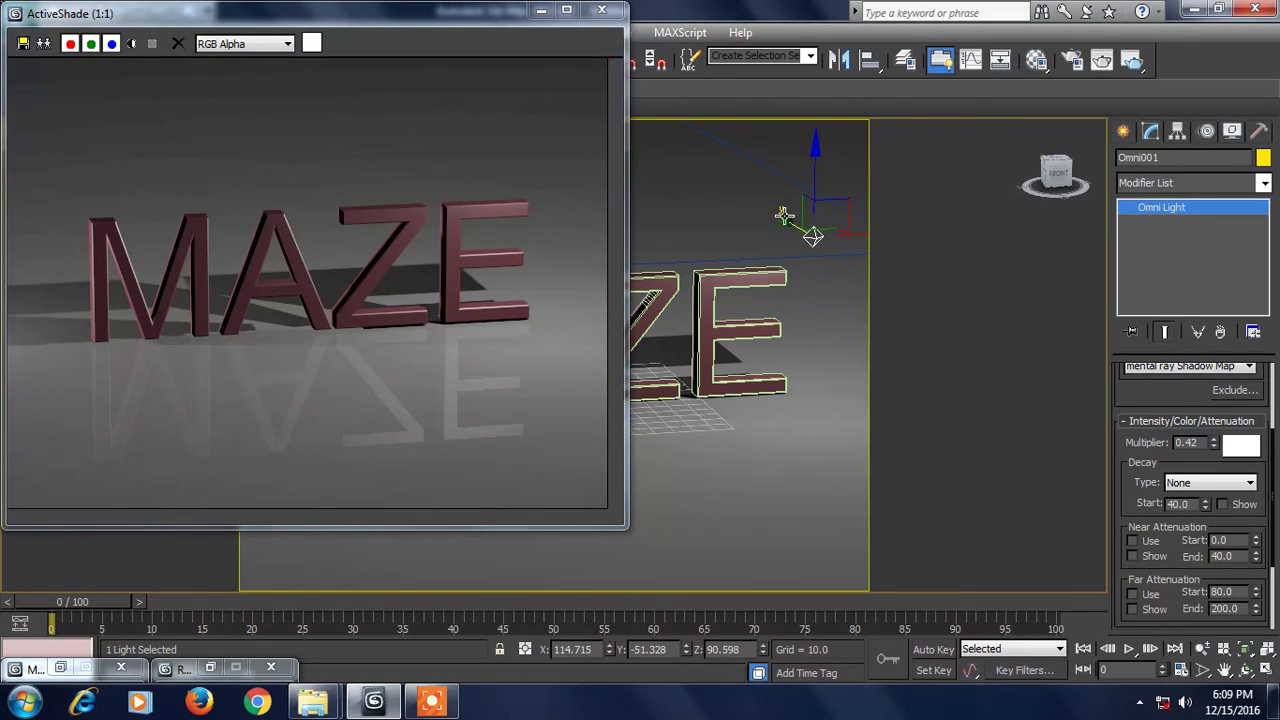
{"action": "left_click", "coordinate": [806, 238]}
{"action": "left_click", "coordinate": [806, 238]}
{"action": "left_click_drag", "start_coordinate": [852, 244], "coordinate": [743, 252]}
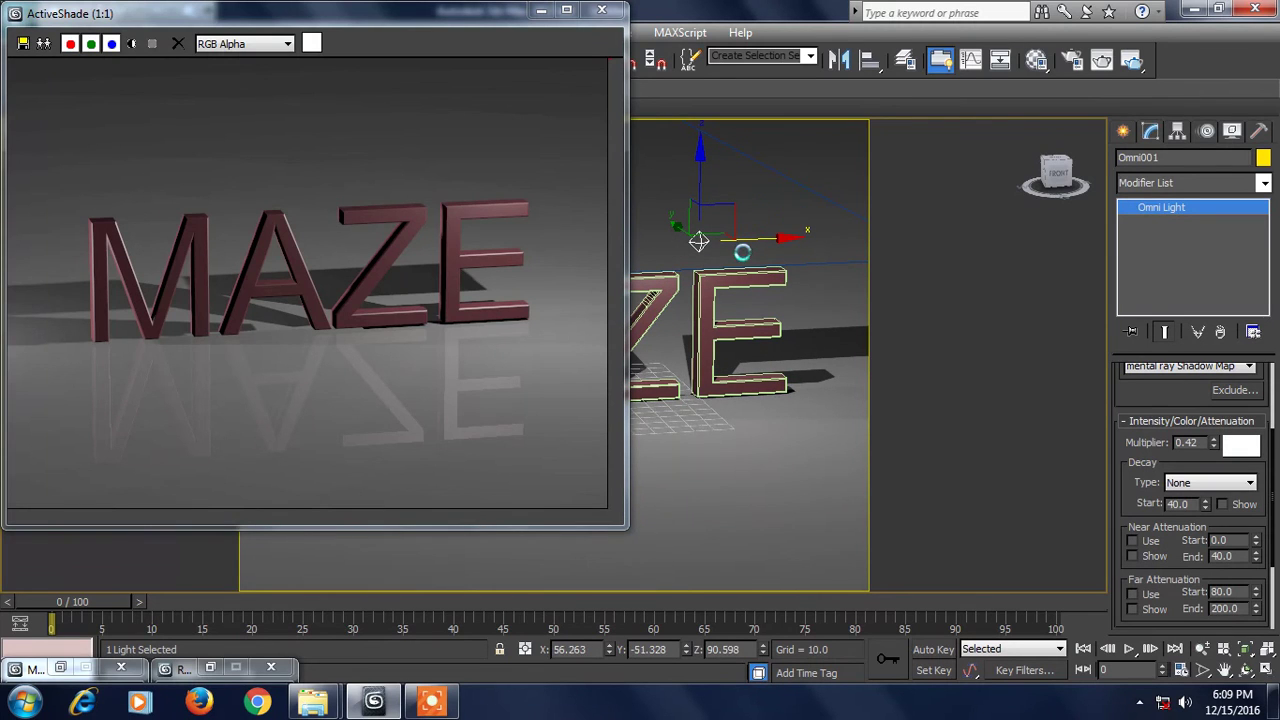